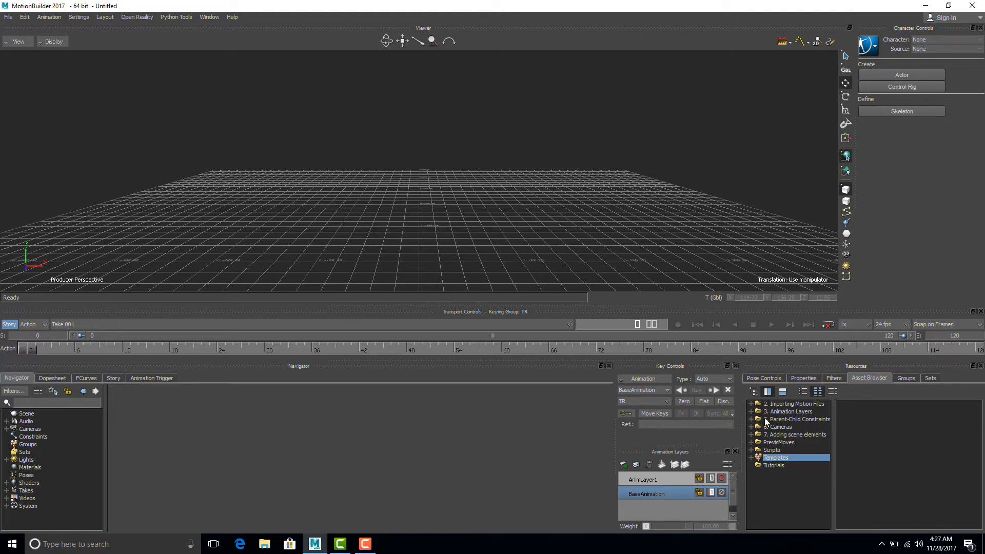
Open the Old Building 28 asset from the Old Building folder under 7. Adding scene elements in the scene.
left_click(767, 433)
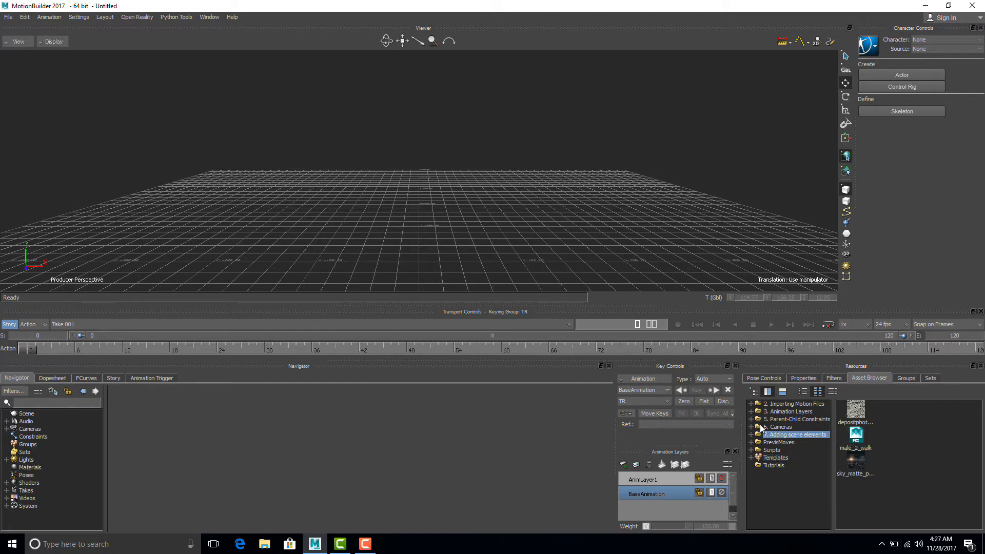
left_click(750, 435)
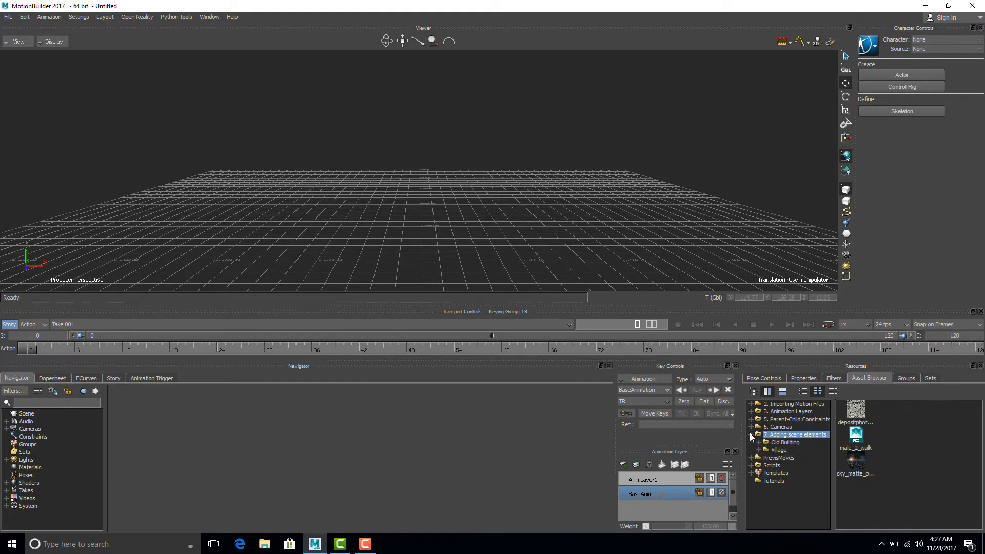
left_click(778, 444)
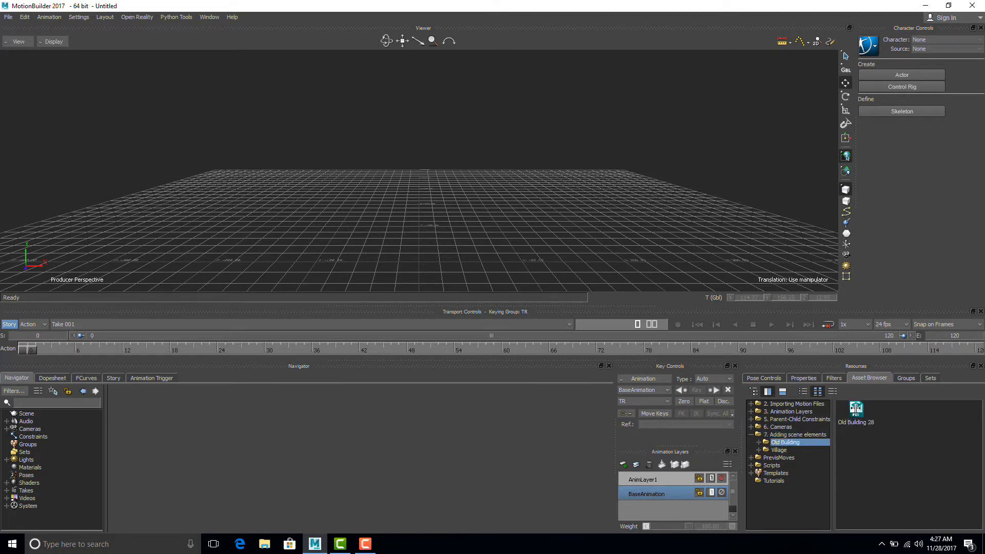
left_click_drag(856, 409, 495, 194)
left_click(543, 195)
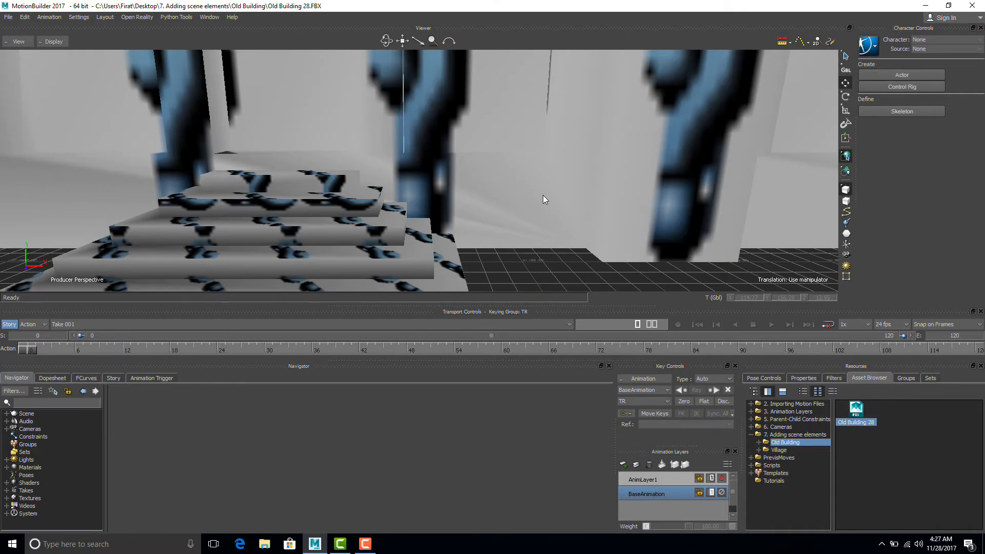
Raise the Producer Perspective camera's far plane to about 7860.
left_click_drag(543, 195, 390, 188, "ctrl")
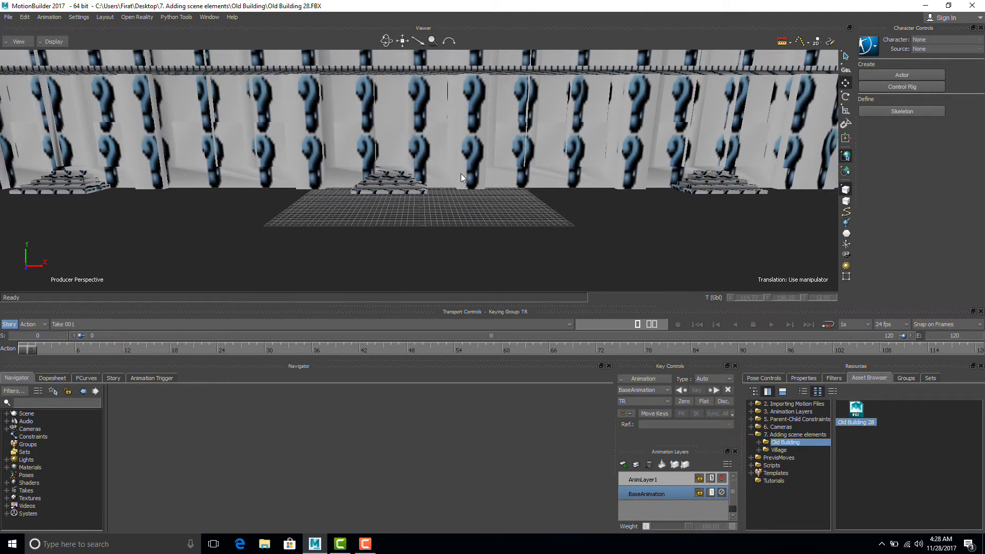
left_click_drag(461, 178, 432, 169, "ctrl")
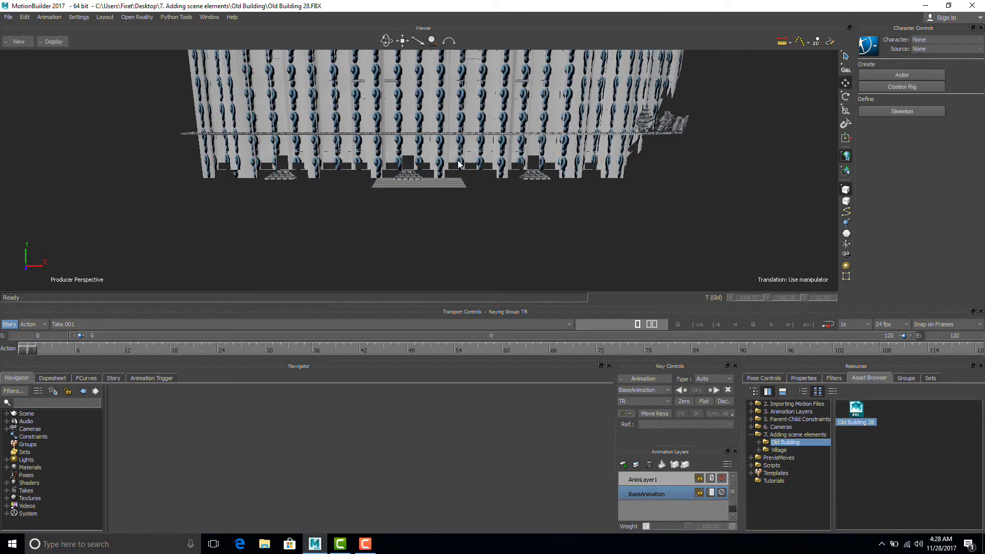
scroll(446, 175, "down", 5)
scroll(446, 176, "up", 3)
scroll(448, 176, "up", 4)
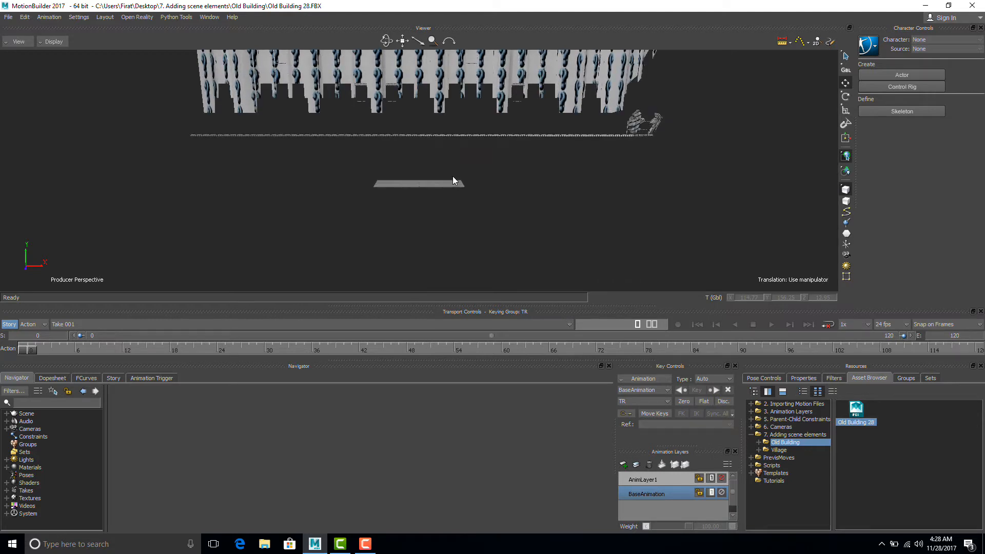
scroll(453, 177, "up", 4)
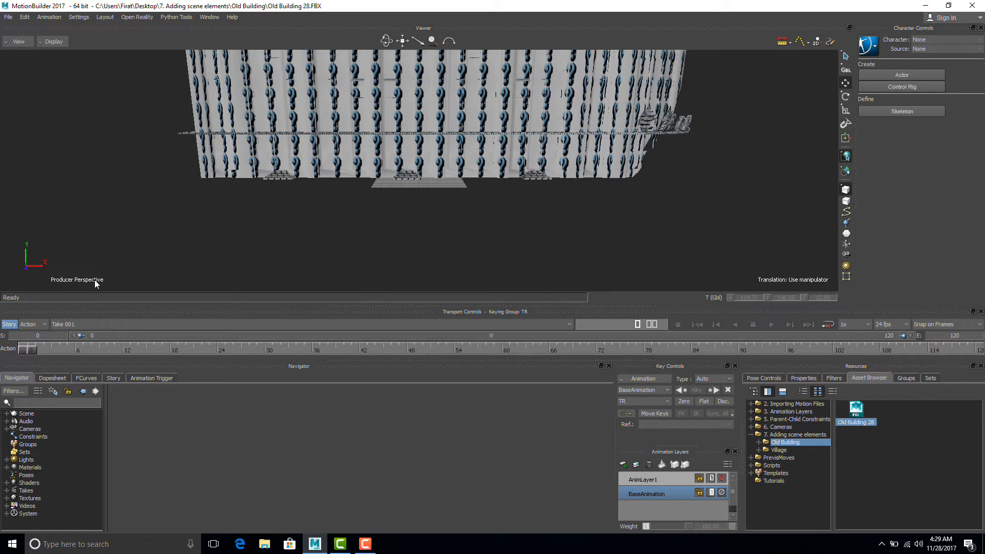
left_click(6, 429)
left_click(38, 436)
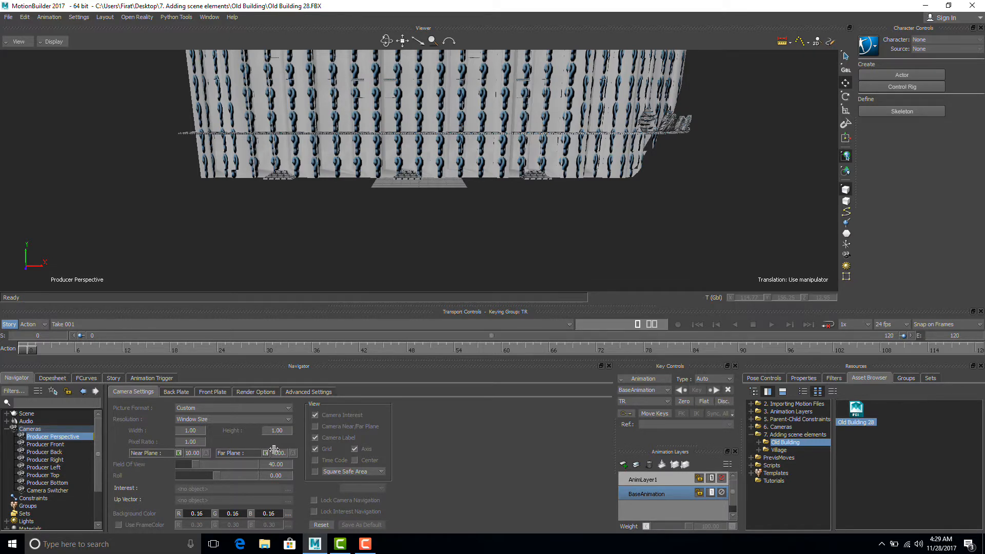
left_click_drag(274, 450, 457, 442)
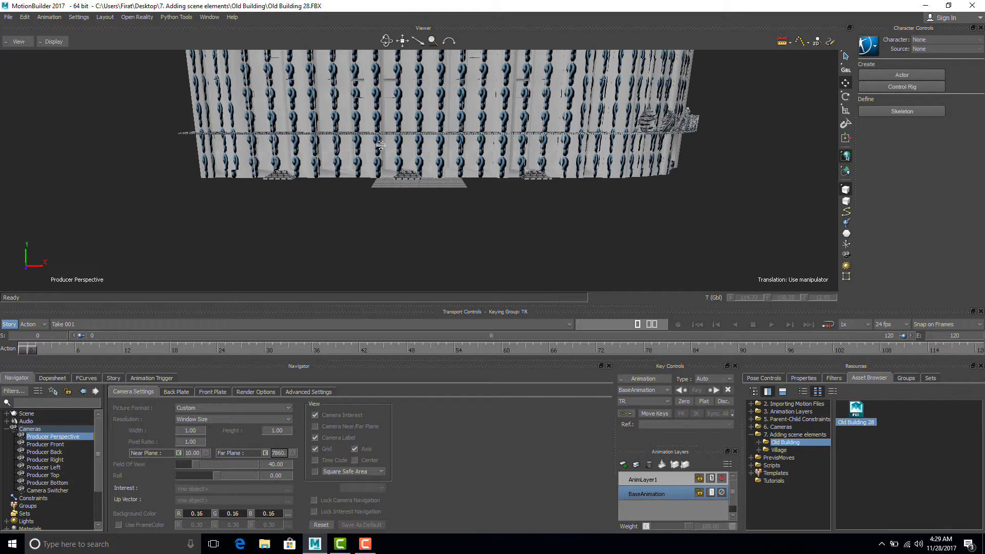
Select all the building's nodes in the schematic view and scale them down uniformly to about 18.35.
key("ctrl+w")
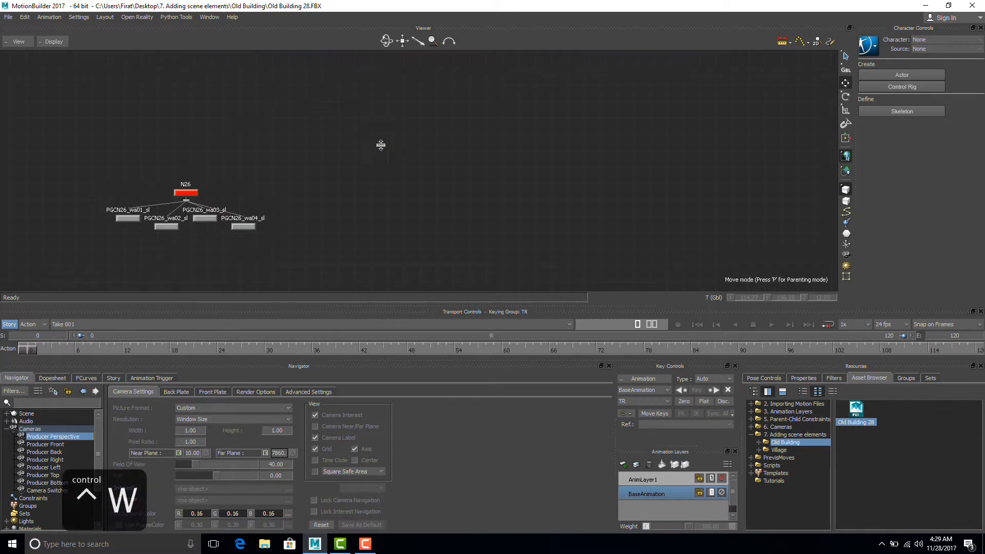
left_click_drag(87, 157, 263, 242)
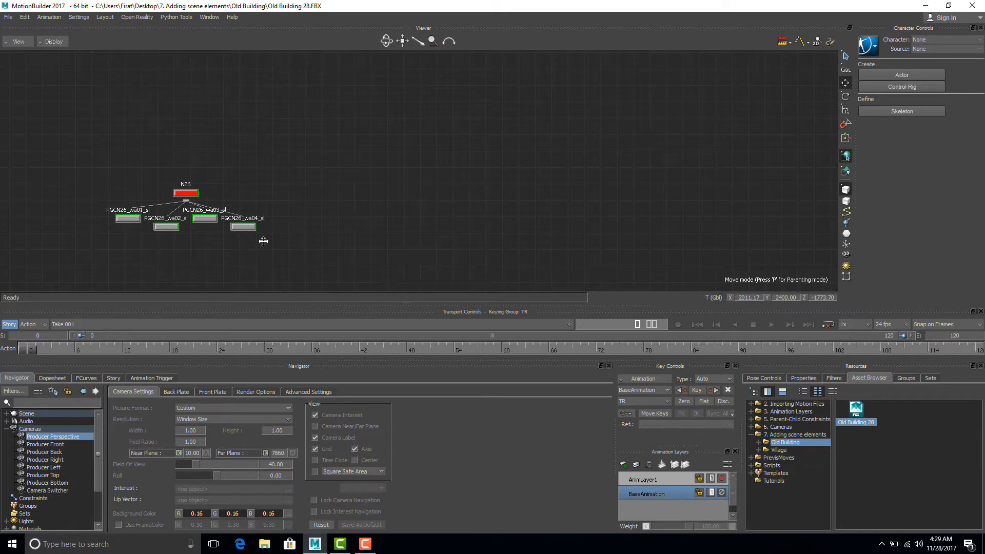
key("ctrl+w")
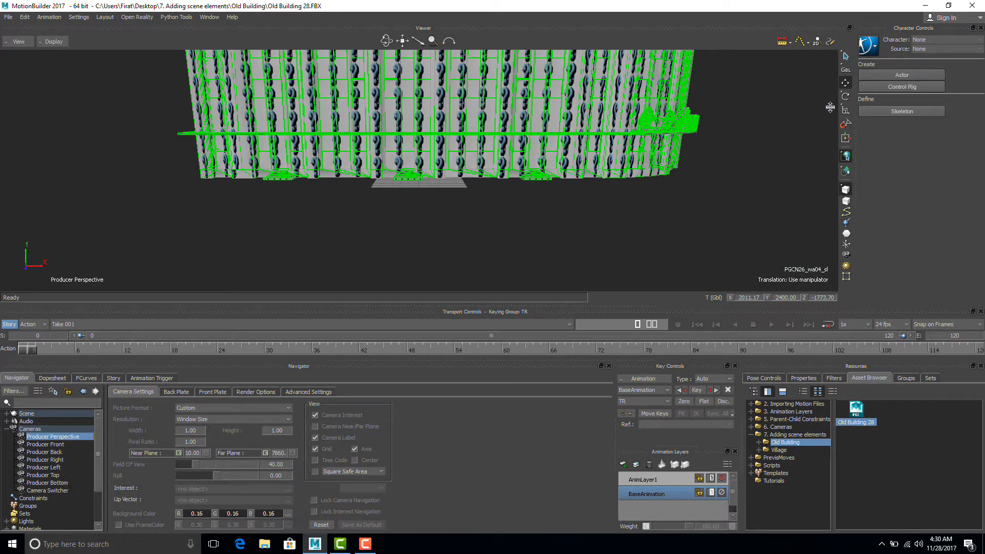
left_click(846, 109)
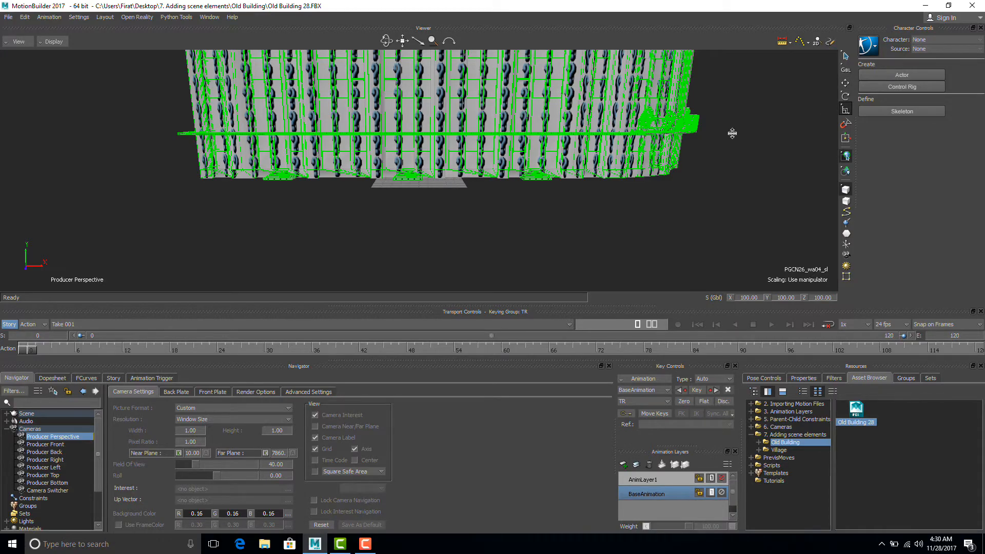
left_click_drag(732, 133, 582, 148, "ctrl")
left_click_drag(549, 102, 321, 144)
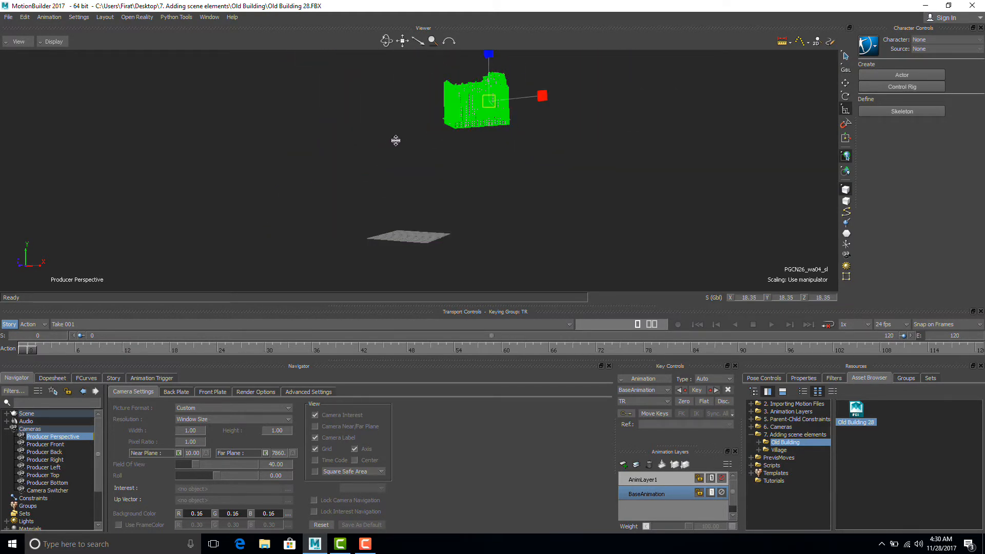
Lower the building to about Y 527 and move it along X toward the grid.
mouse_move(514, 171)
left_mouse_down("ctrl+shift")
mouse_move(505, 178)
mouse_move(520, 157)
left_mouse_up("ctrl+shift")
key("t")
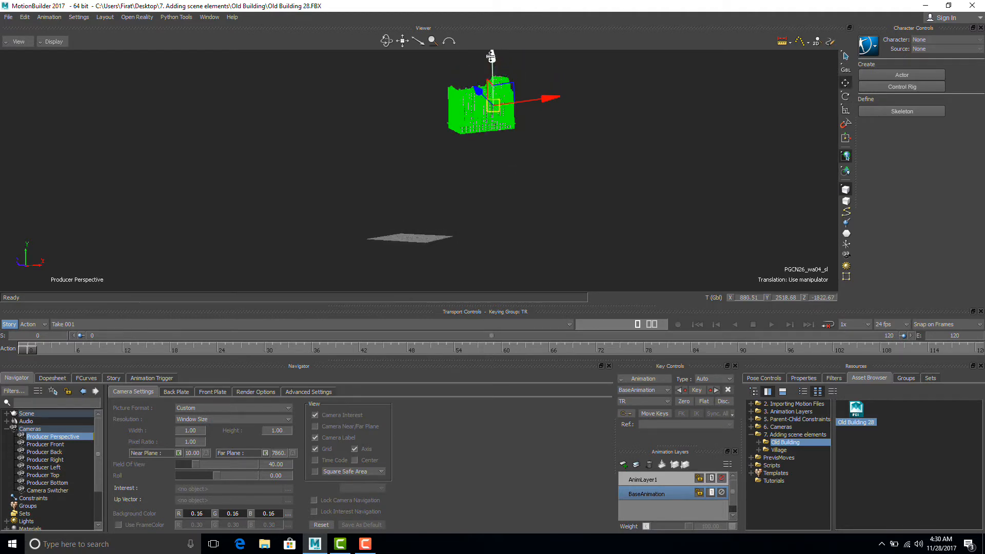
mouse_move(492, 55)
left_mouse_down()
mouse_move(489, 76)
mouse_move(480, 32)
mouse_move(491, 49)
left_mouse_up()
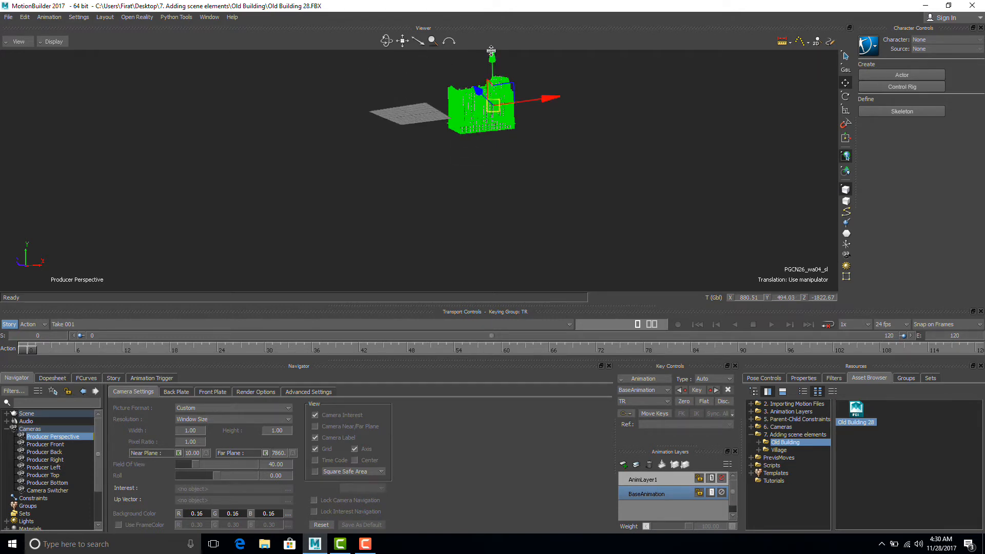
left_click_drag(482, 140, 481, 168, "ctrl+shift")
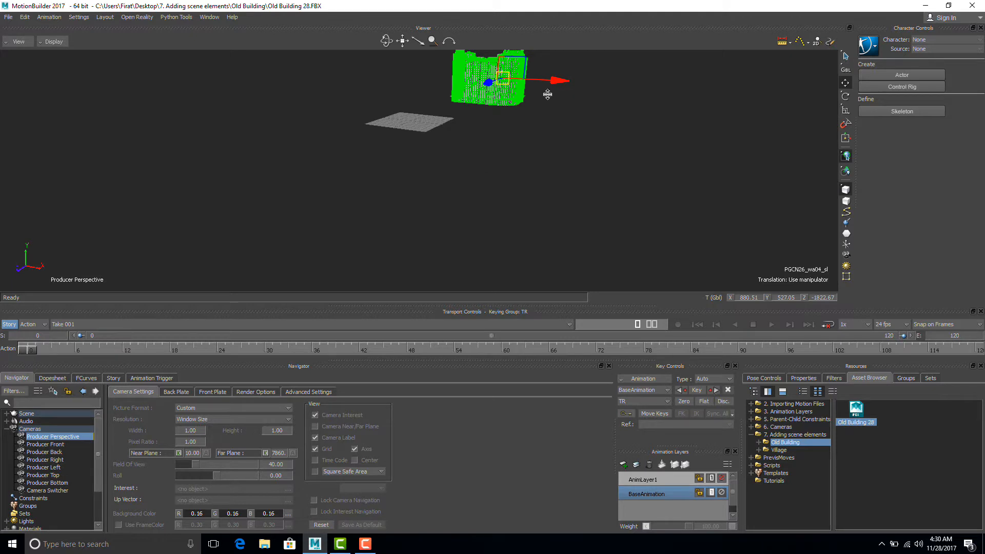
left_click_drag(553, 81, 414, 149)
Scale the building down further and move it forward along Z to about 387.51.
key("s")
left_click_drag(523, 169, 480, 169, "ctrl+shift")
key("t")
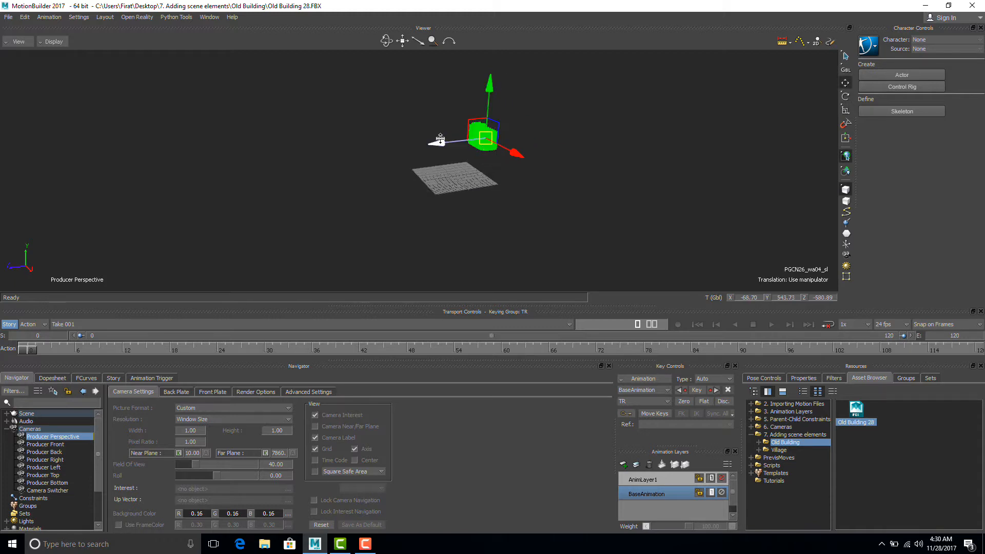
left_click_drag(440, 141, 433, 140)
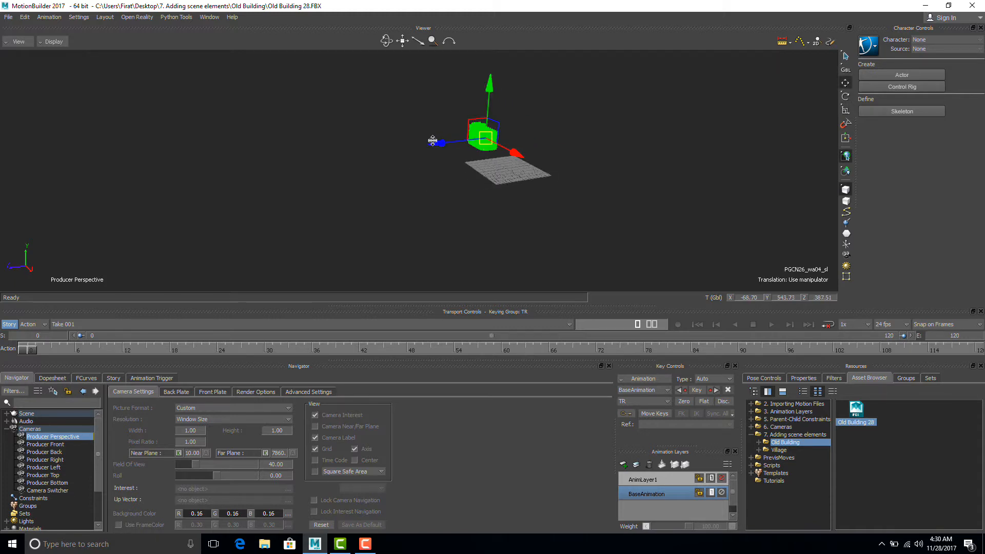
Reselect all the building's nodes in the schematic view and move the building to about X 417.56 and Z 931.66.
left_click(515, 153)
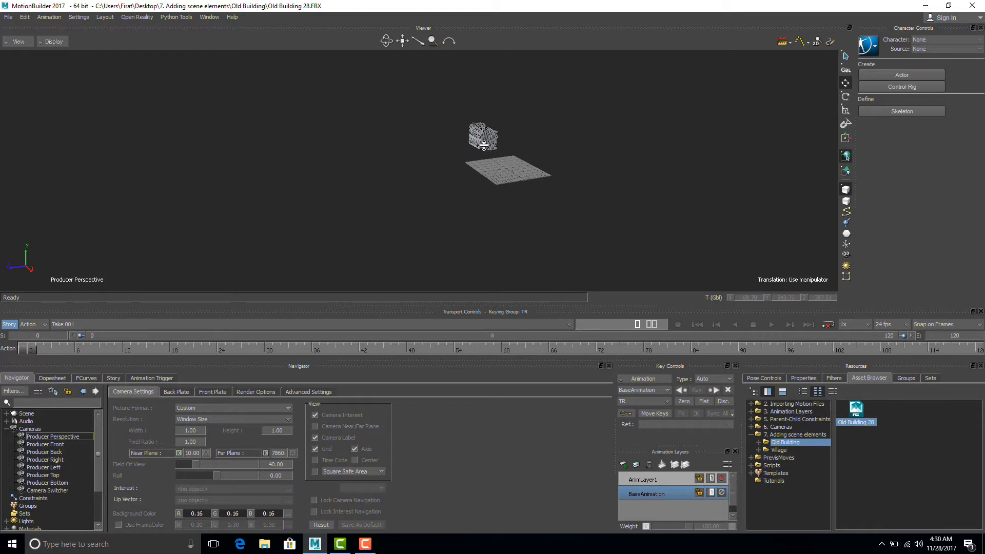
key("ctrl+w")
left_click_drag(95, 146, 297, 242)
key("ctrl+w")
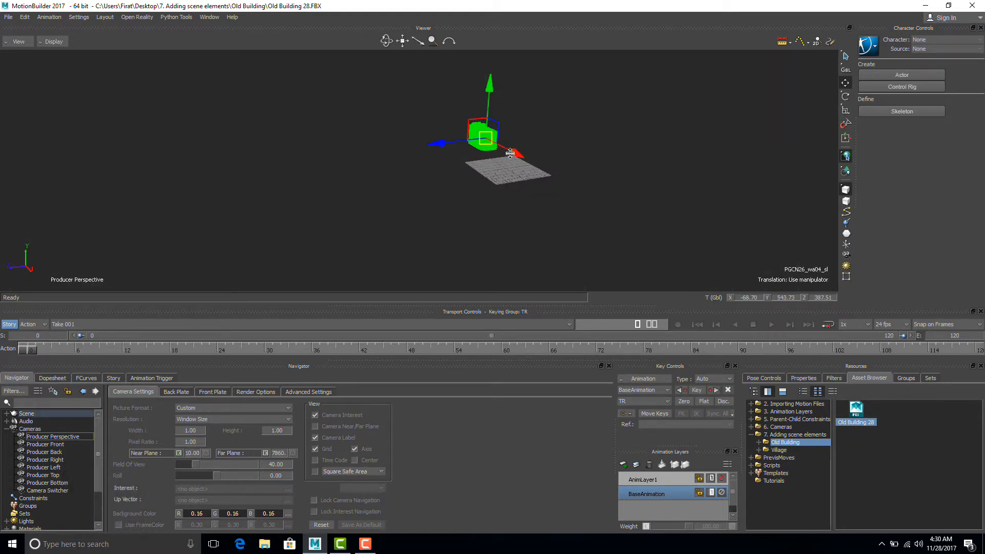
left_click_drag(511, 154, 613, 198)
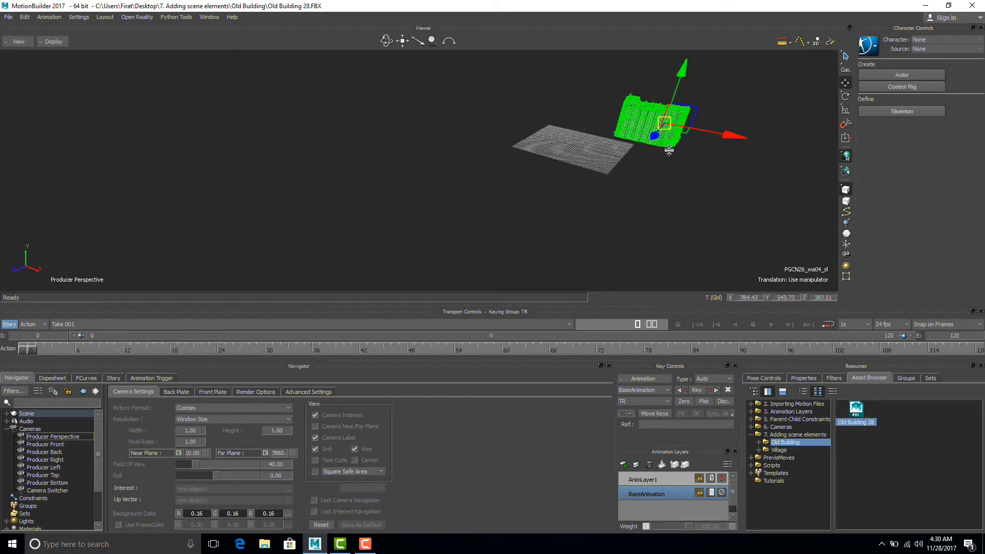
left_click_drag(733, 138, 688, 136)
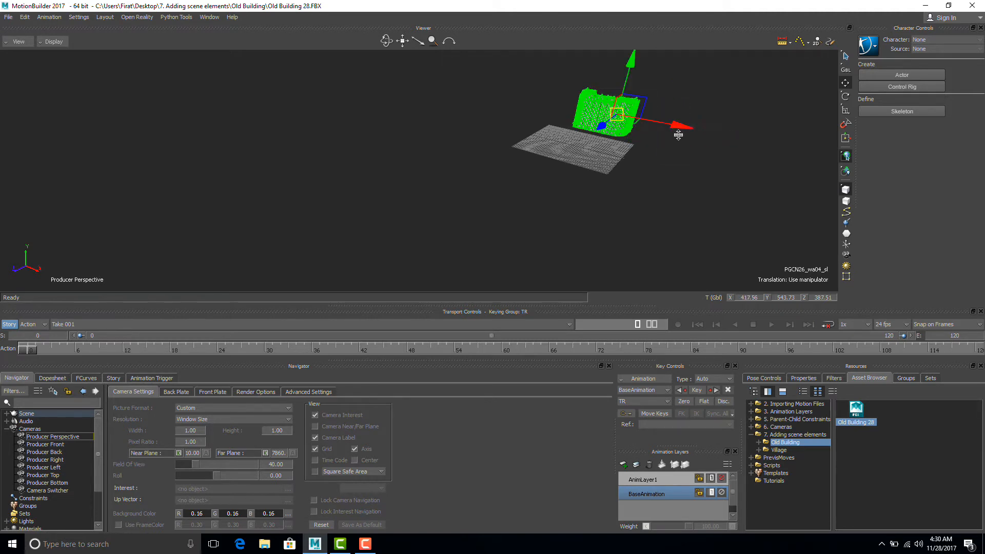
left_click_drag(600, 128, 626, 160)
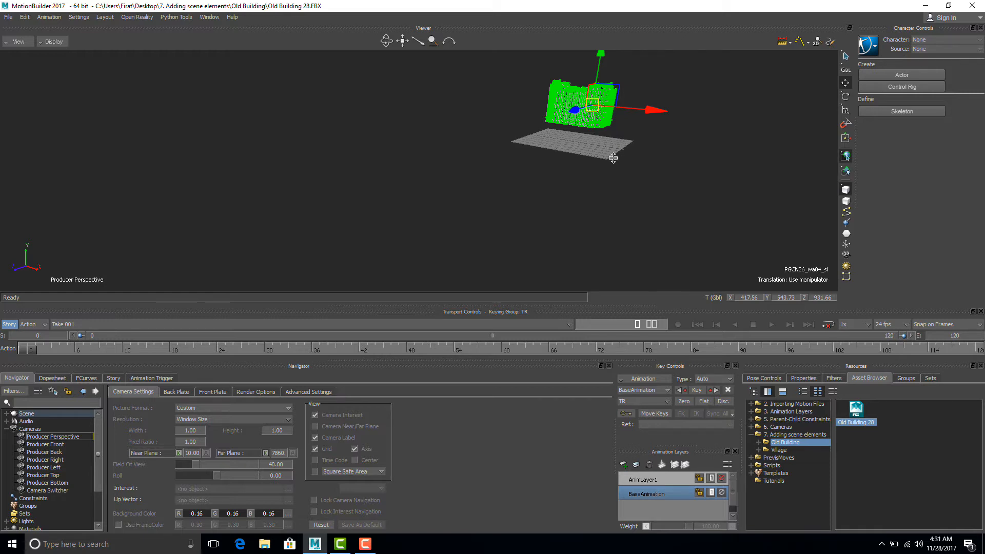
Switch to the Producer Front view and lower the building to about Y 167.65, onto the grid's horizontal centre line.
left_click(19, 41)
mouse_move(42, 73)
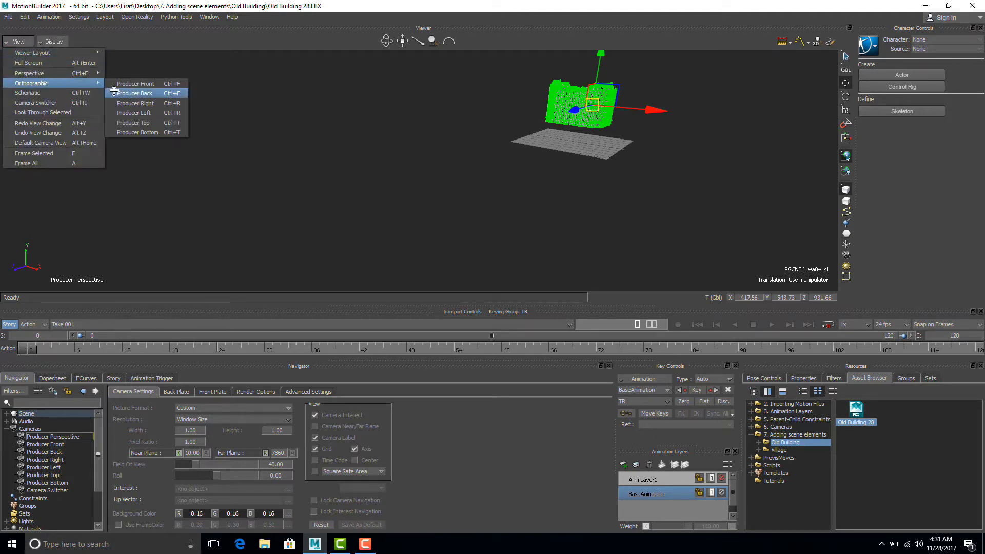
left_click(154, 84)
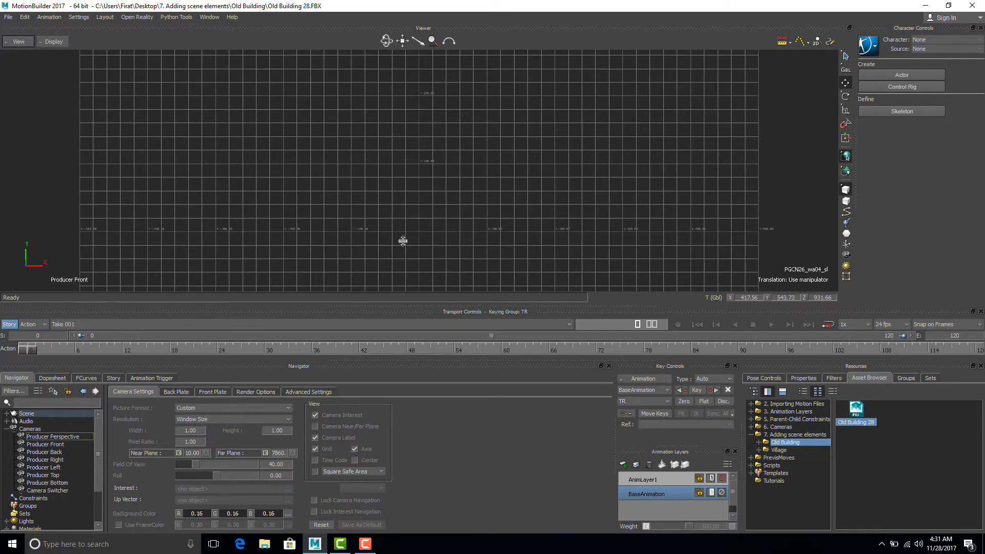
left_click_drag(488, 222, 291, 211, "ctrl")
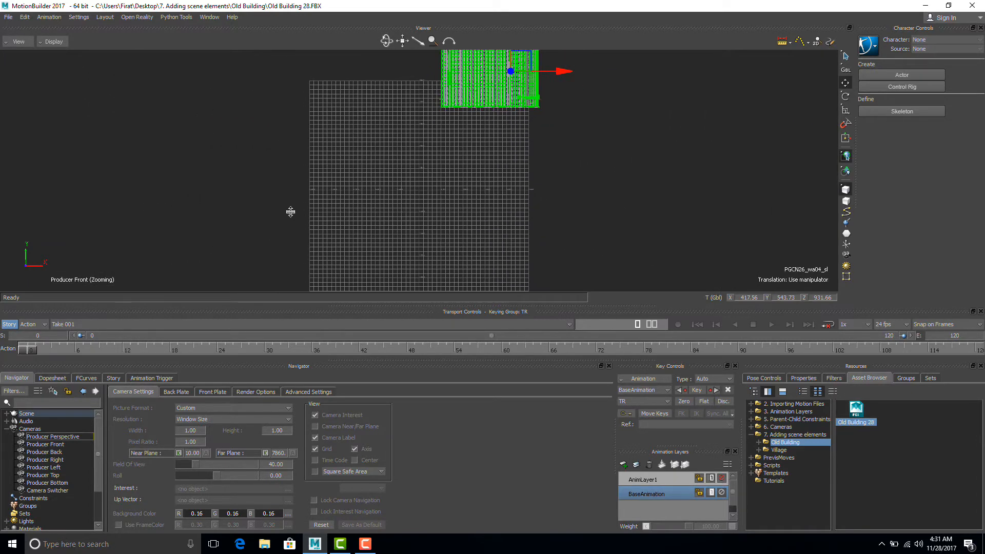
left_click_drag(459, 197, 431, 202, "ctrl")
left_click_drag(466, 166, 451, 194, "shift")
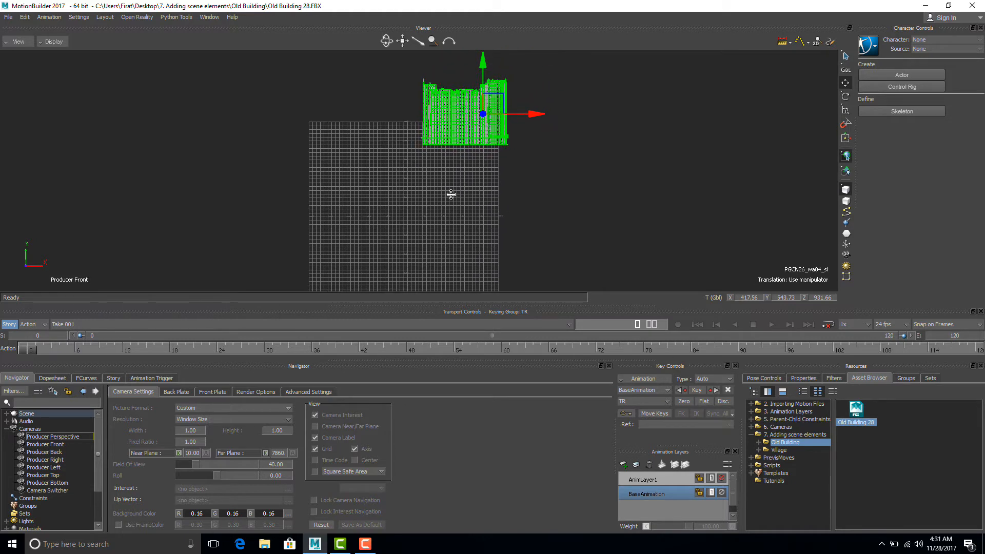
left_click_drag(479, 71, 471, 136)
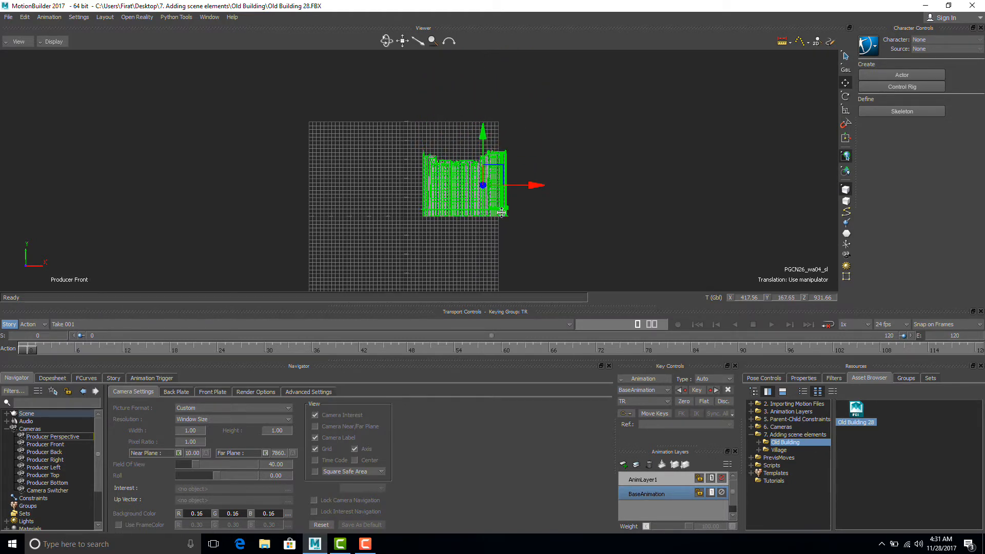
Shift the building to about X 133.47 and fine-tune its height to about Y 165.38.
left_click_drag(526, 185, 476, 185)
left_click_drag(480, 213, 616, 191, "ctrl+shift")
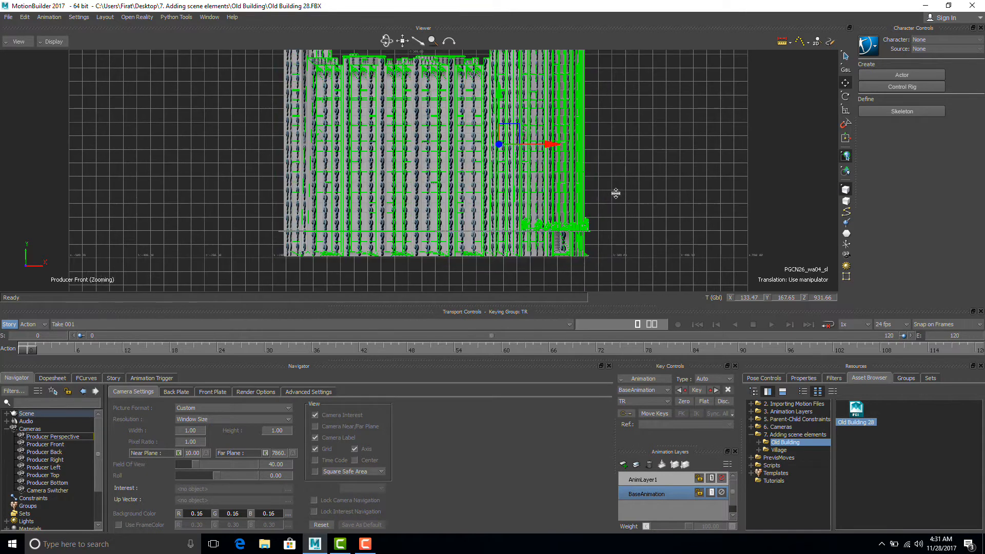
left_click_drag(501, 93, 499, 93)
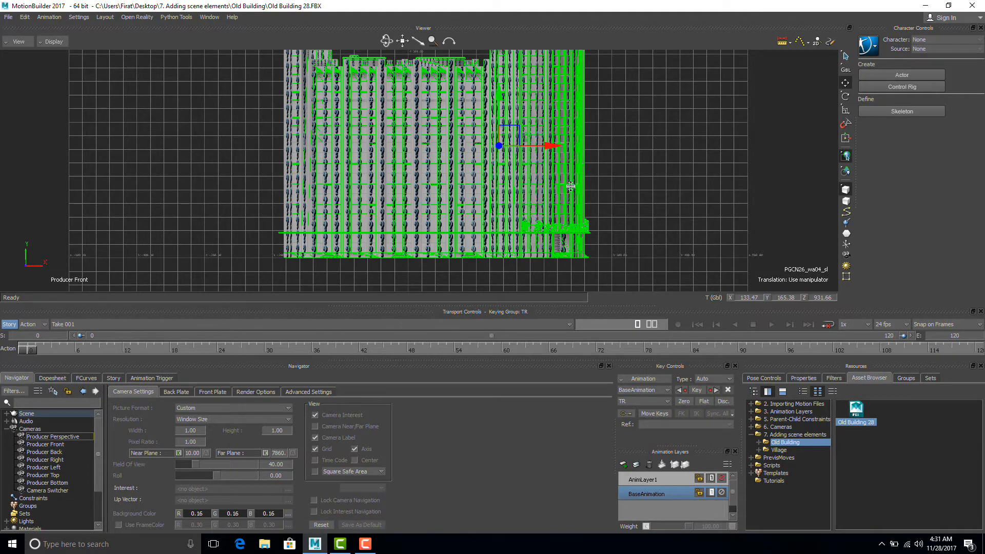
Return to the Producer Perspective view, move the building back along Z to about 47.77, and deselect it.
key("ctrl+e")
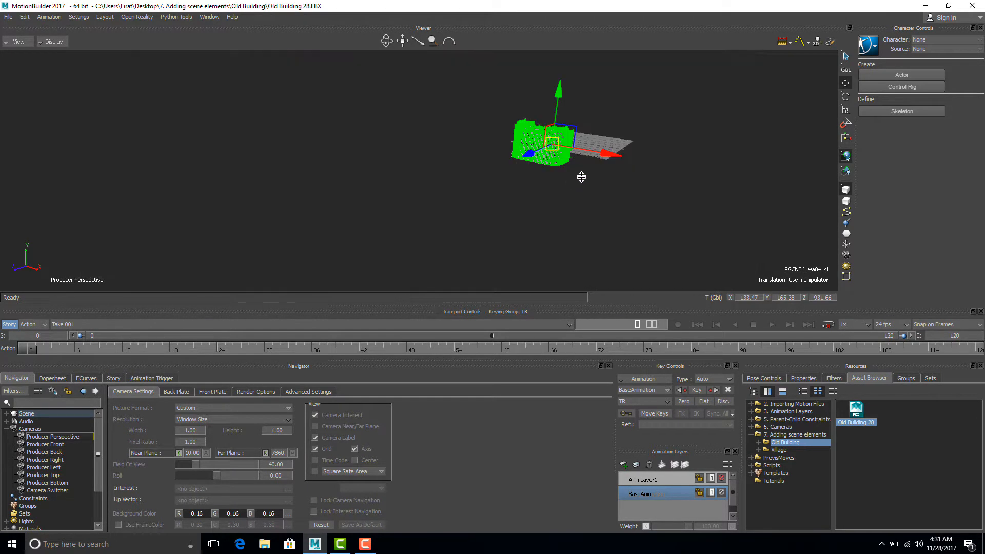
left_click_drag(528, 149, 565, 135)
left_click_drag(542, 180, 602, 186, "ctrl+shift")
left_click_drag(538, 201, 564, 200, "ctrl+shift")
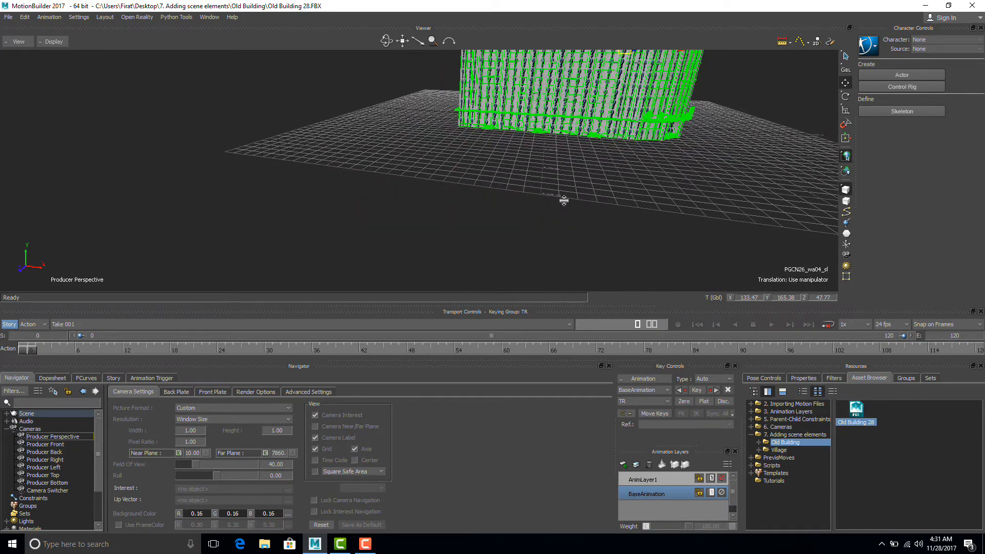
left_click(571, 174)
left_click_drag(574, 148, 548, 187, "shift")
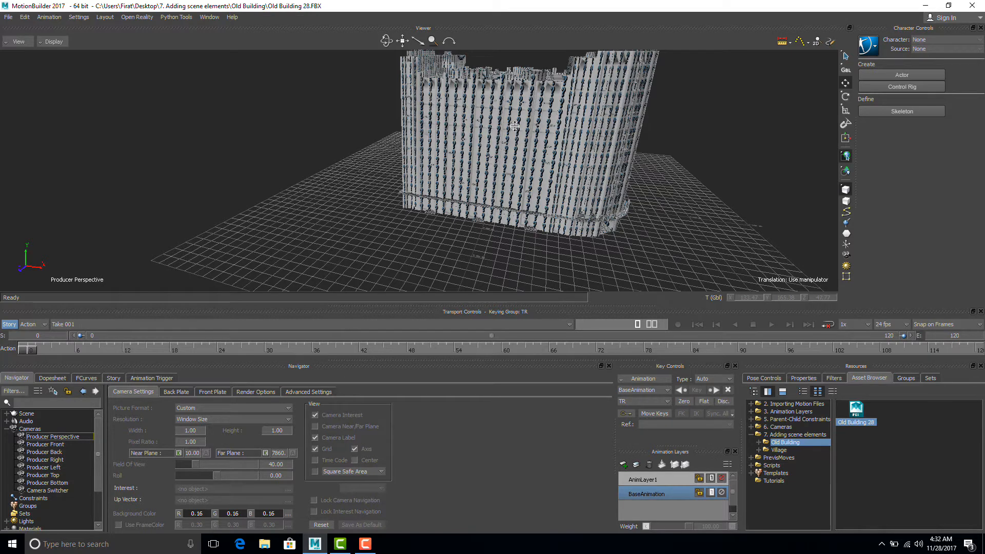
Browse the Old Building folder's nested Old Building subfolder and look through its texture images.
left_click(781, 444)
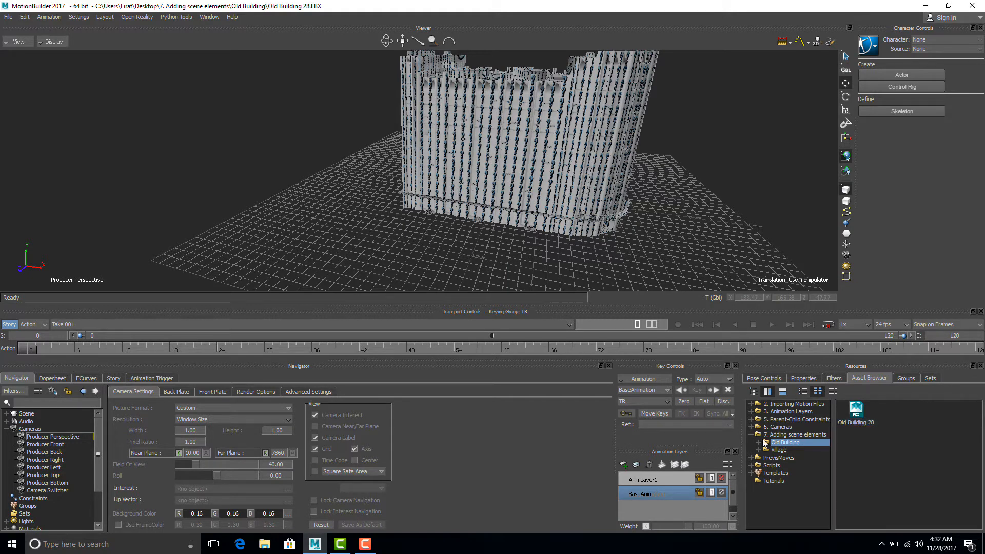
left_click(759, 442)
left_click(794, 450)
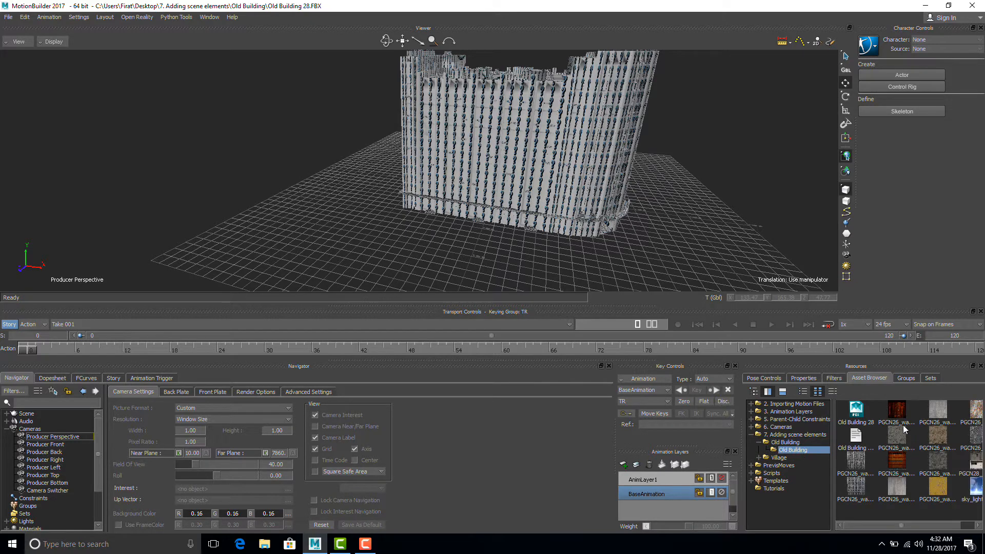
left_click_drag(902, 528, 926, 528)
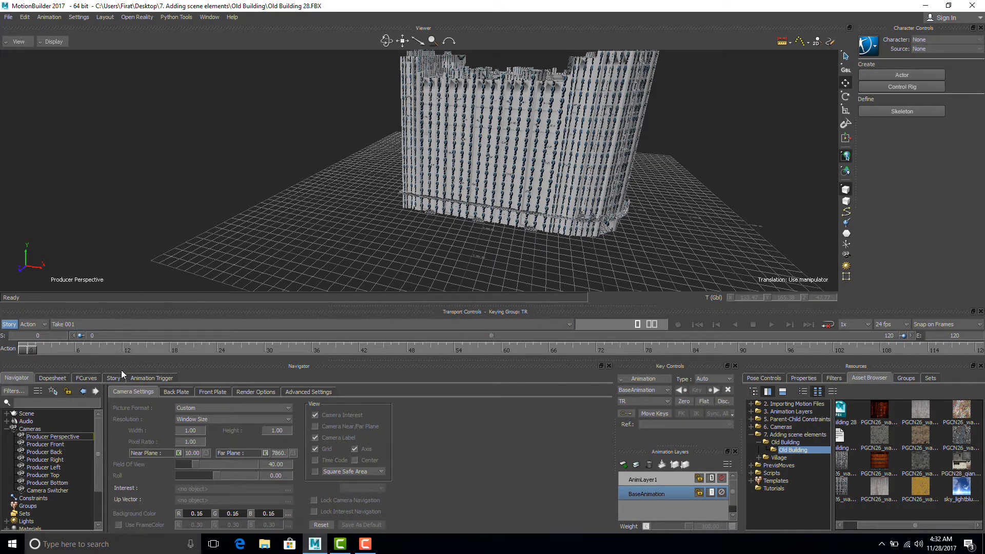
Expand the scene's Textures and show the video settings of the media under texture PGCN26_wa01_sl01.
scroll(96, 426, "down", 1)
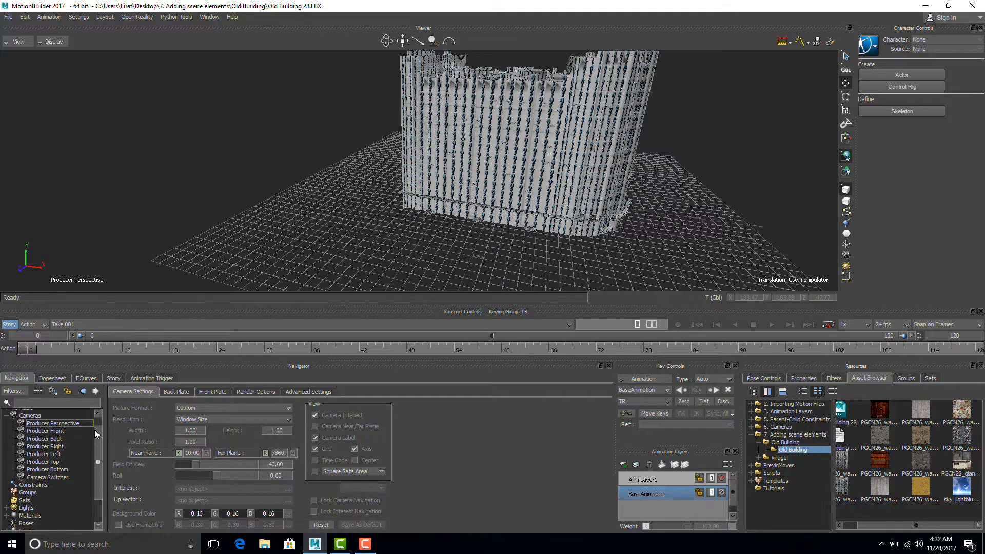
scroll(95, 436, "down", 3)
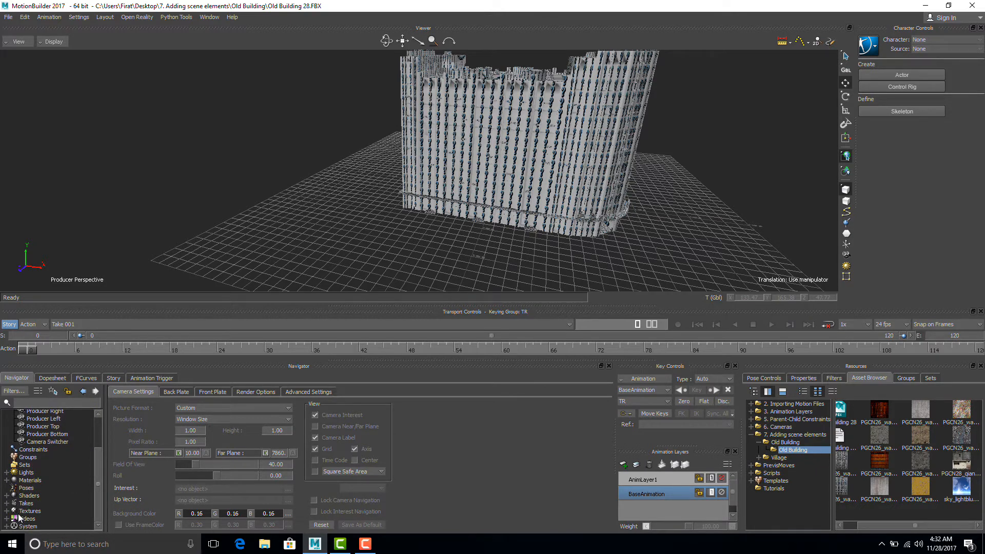
left_click(6, 511)
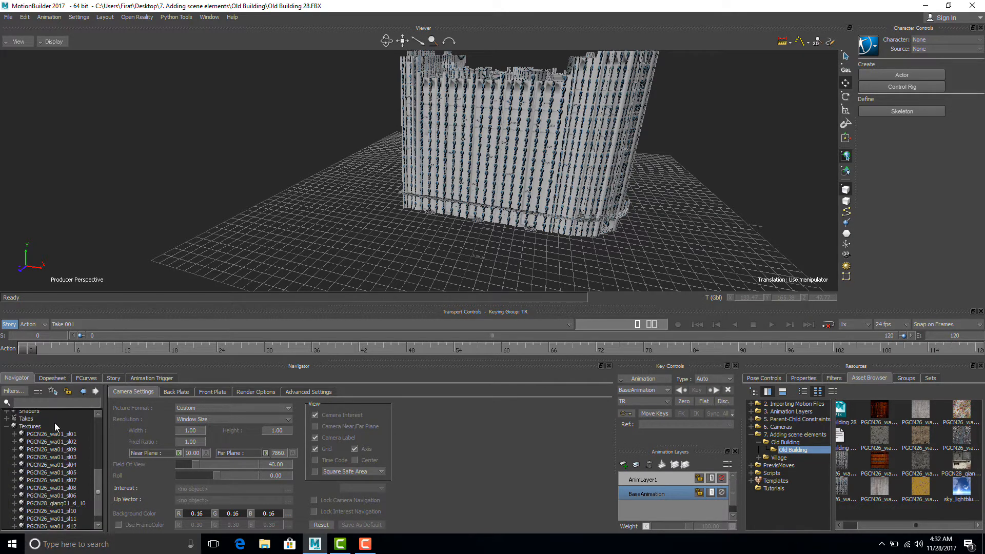
left_click_drag(99, 498, 98, 501)
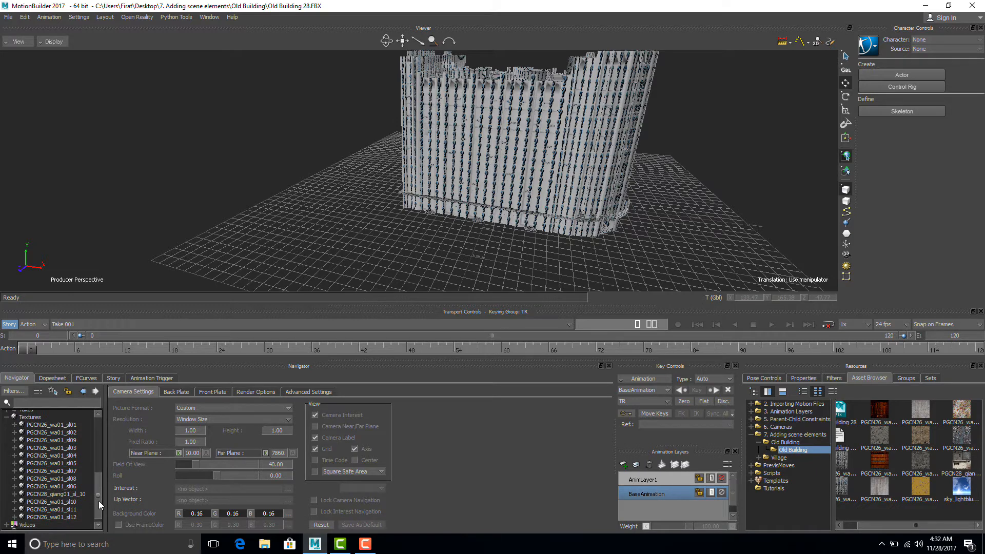
left_click(56, 426)
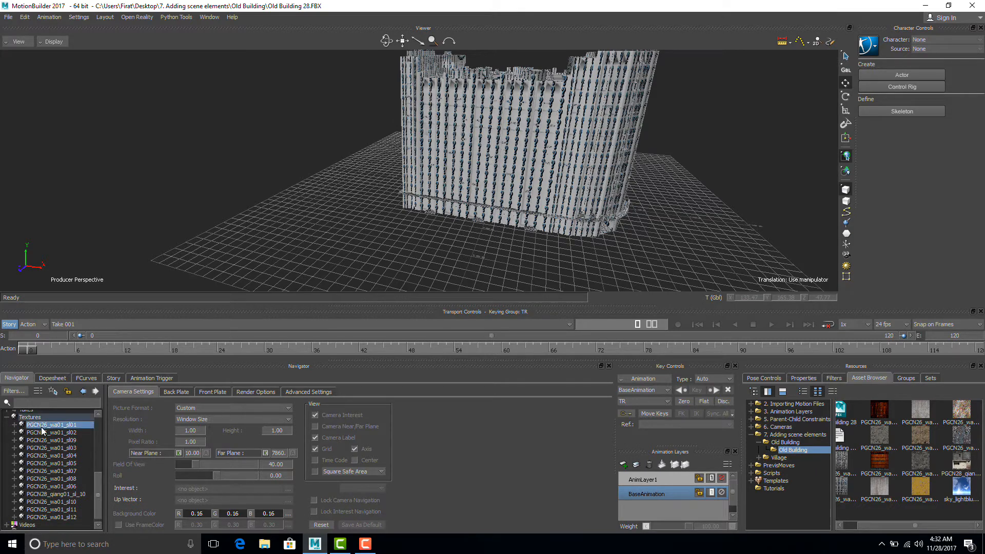
left_click(14, 425)
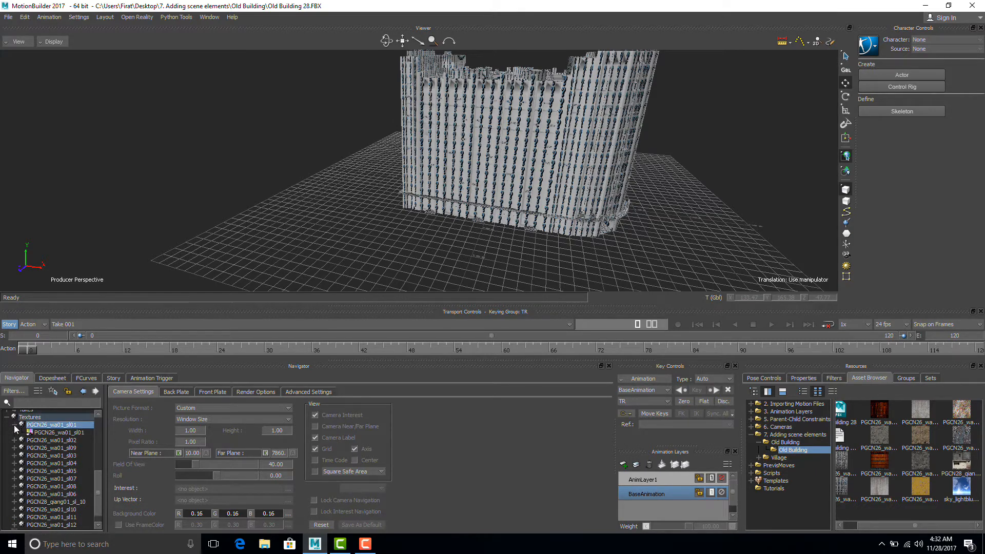
left_click(51, 432)
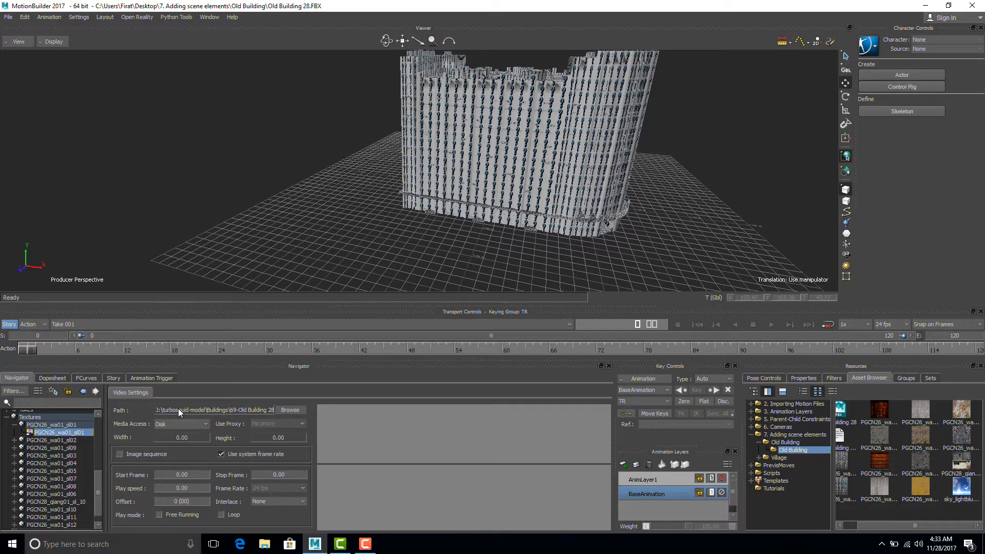
Start relinking the media's file path and browse from the Desktop through 7. Adding scene elements to the inner Old Building folder.
left_click(290, 410)
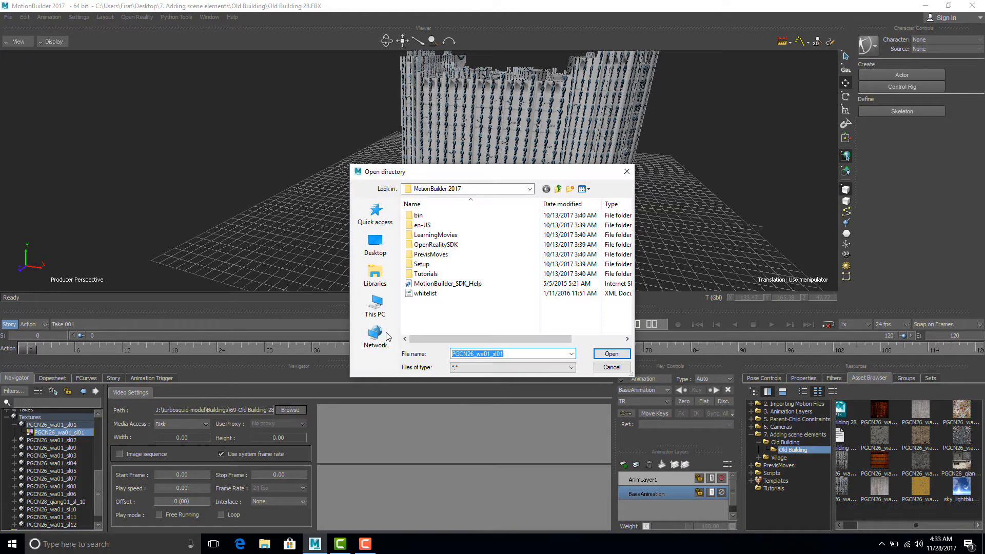
left_click(380, 253)
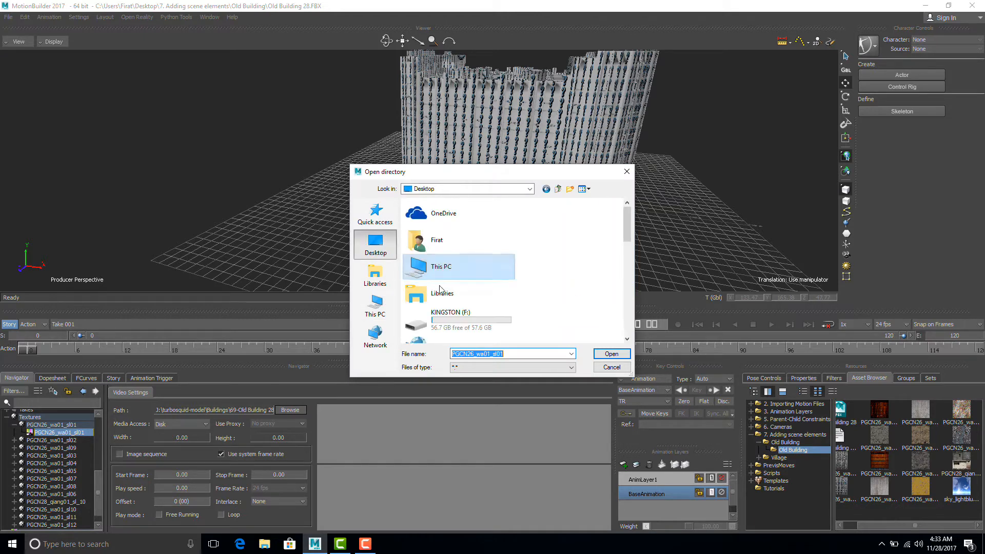
left_click_drag(630, 237, 610, 285)
double_click(484, 304)
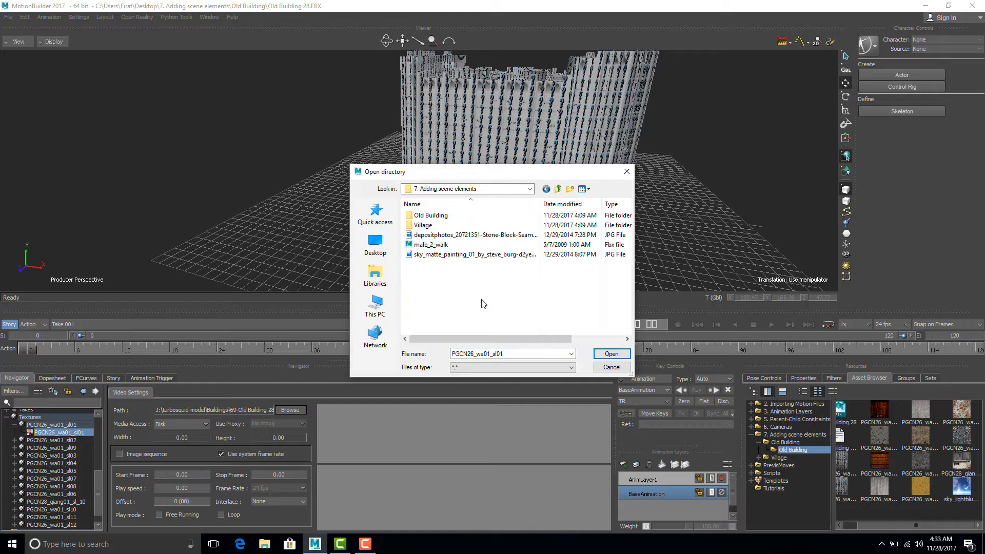
double_click(430, 215)
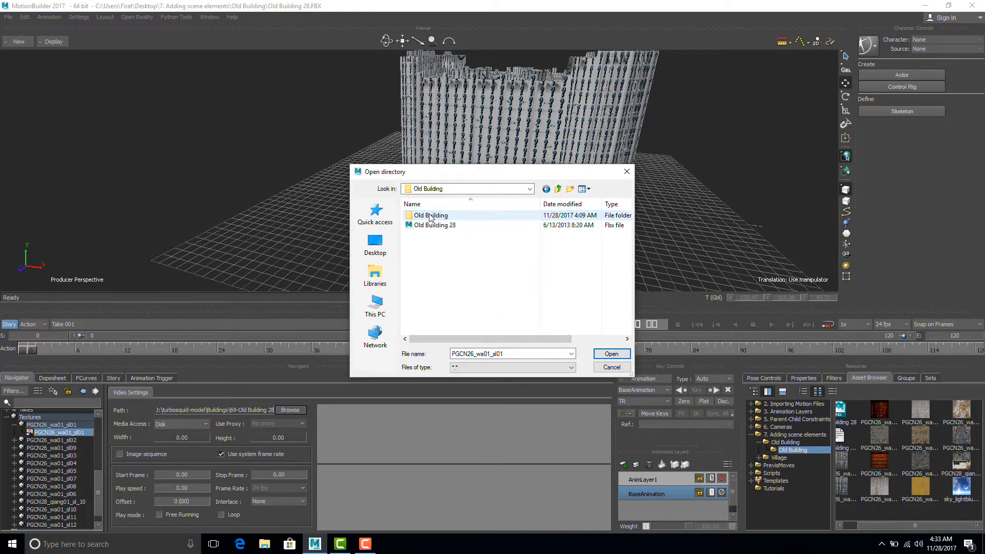
double_click(430, 216)
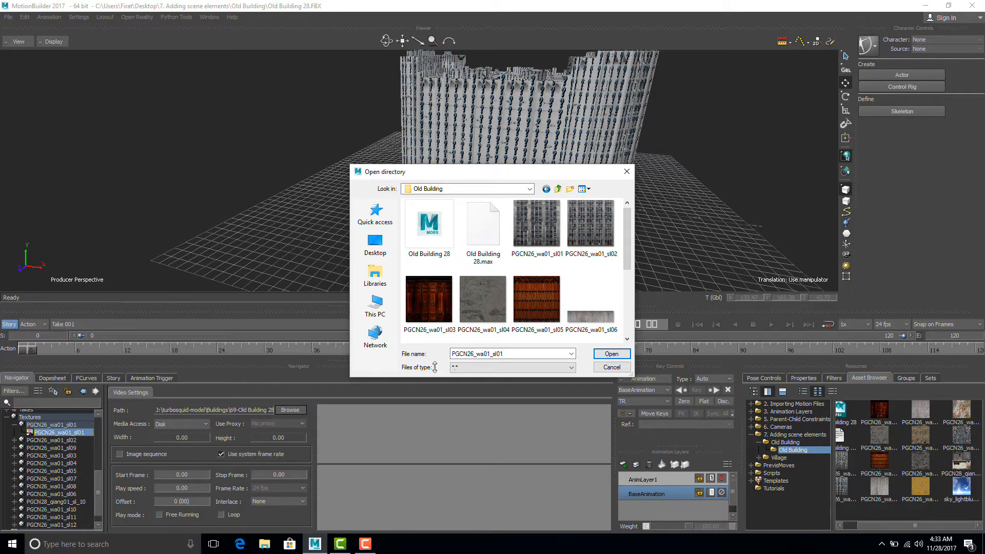
List the files with details, load PGCN26_wa01_sl01 as the media file, and accept loading the other missing media.
left_click(585, 189)
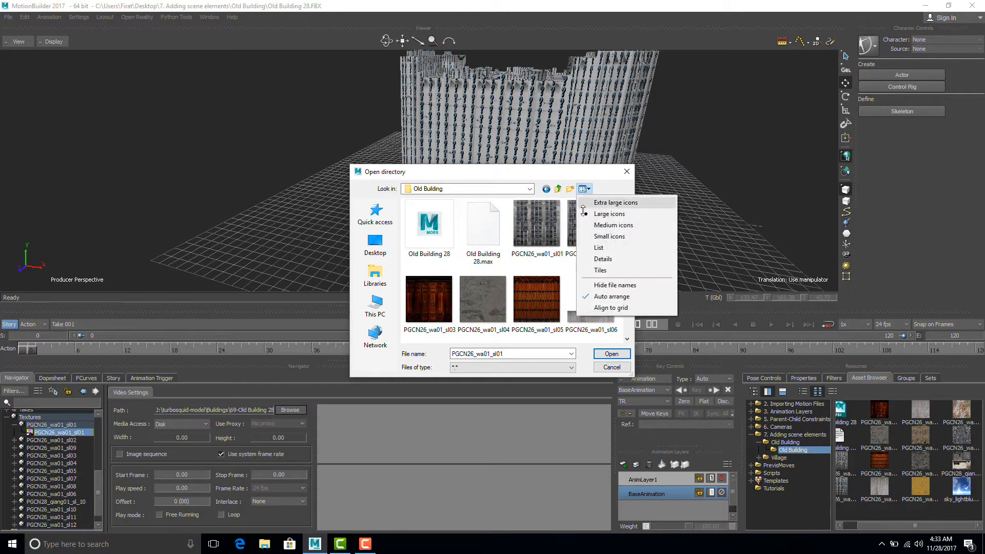
left_click(603, 258)
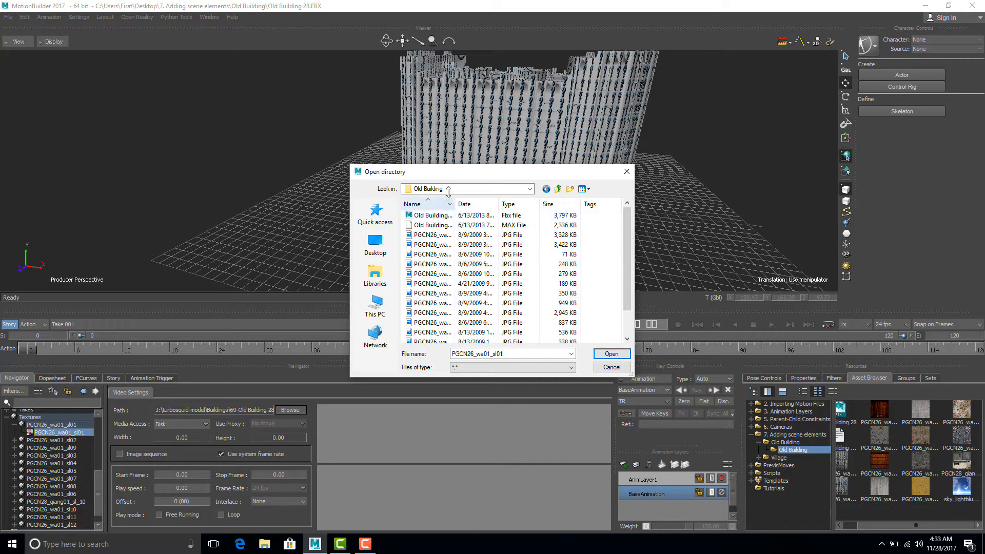
left_click_drag(451, 201, 495, 203)
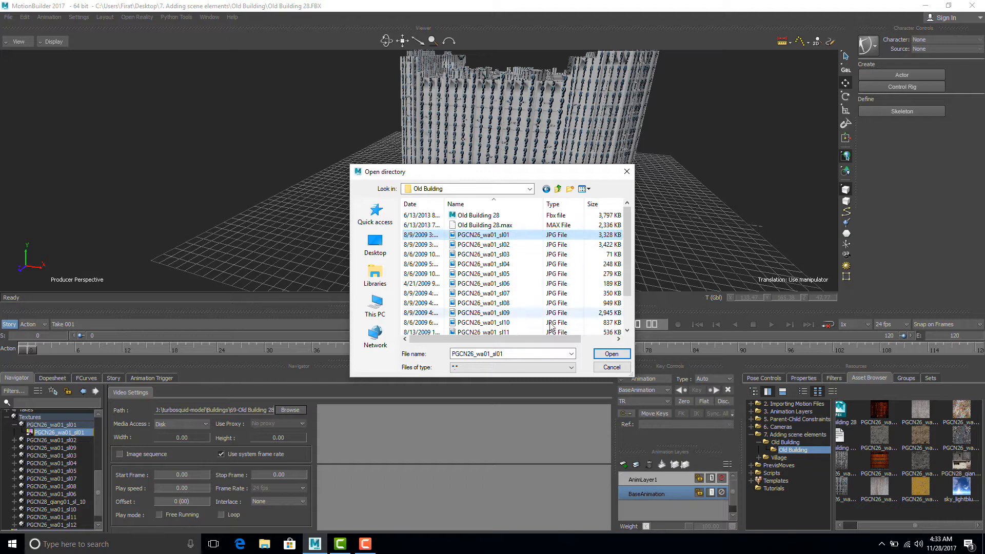
left_click(607, 353)
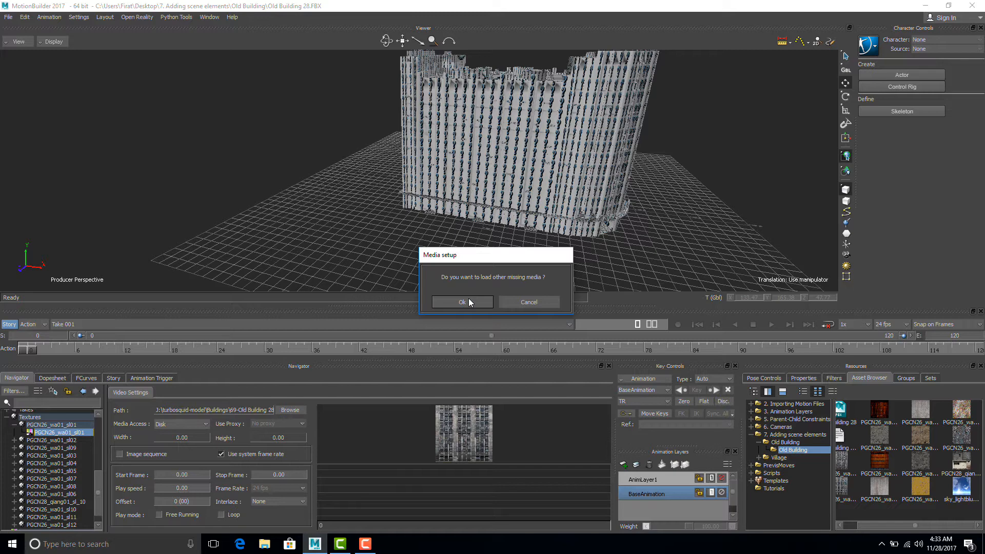
left_click(470, 300)
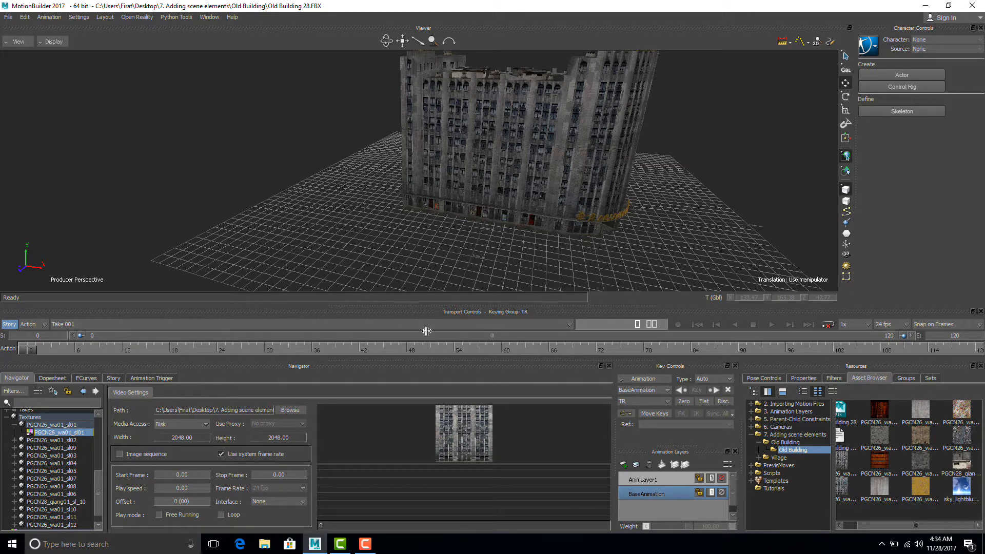
Start a new empty scene and open the FontarioV3 model from the Village folder with the No Animation option.
left_click_drag(627, 185, 562, 165, "ctrl")
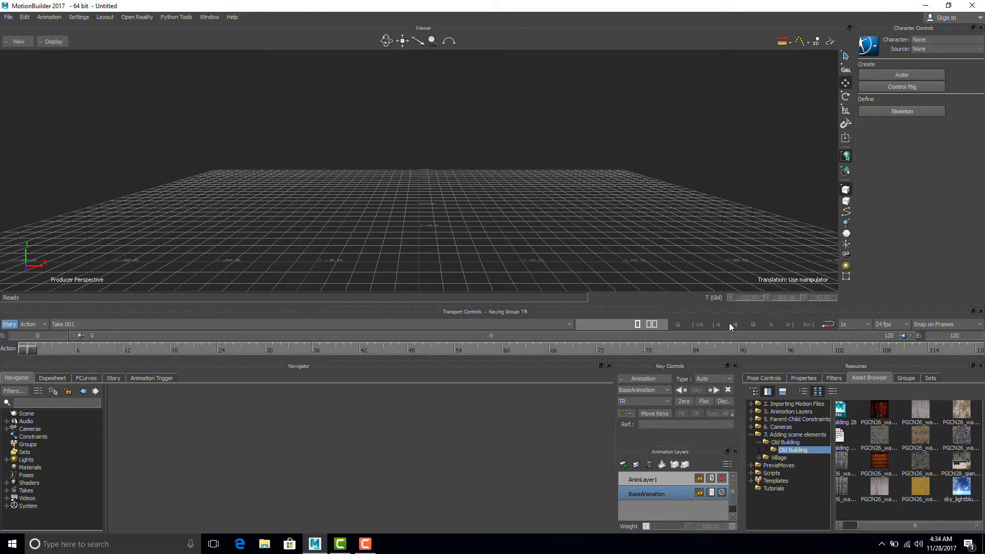
left_click(775, 457)
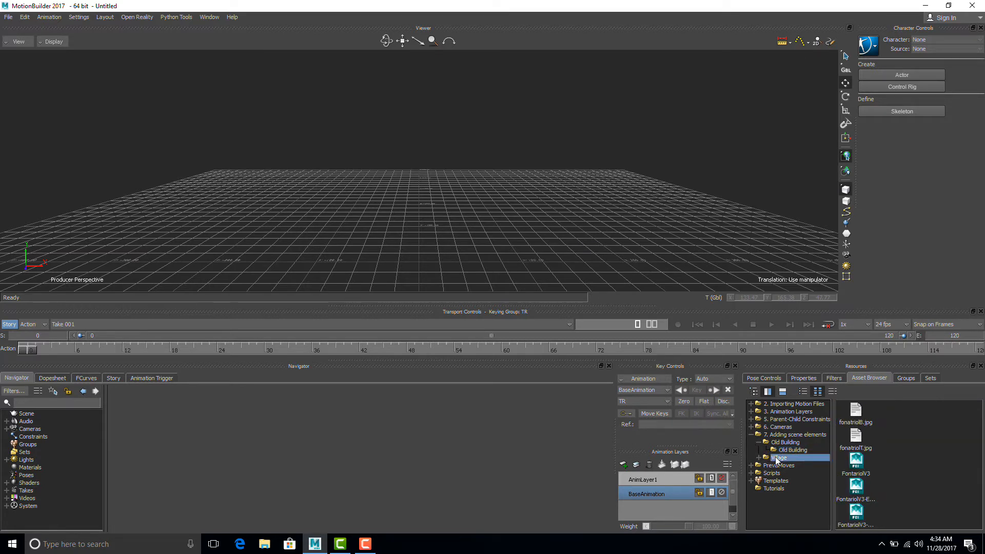
left_click(858, 463)
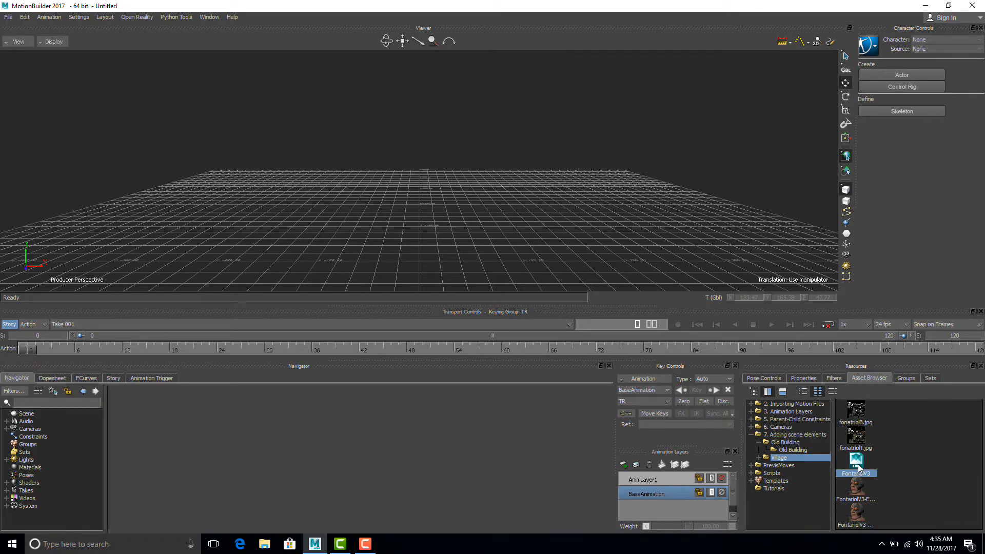
left_click_drag(860, 467, 448, 209)
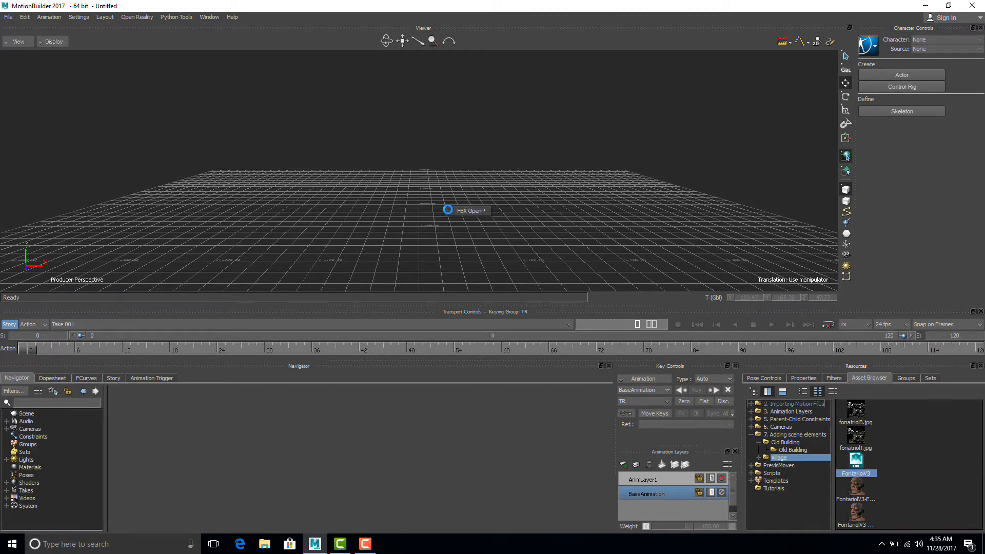
mouse_move(464, 212)
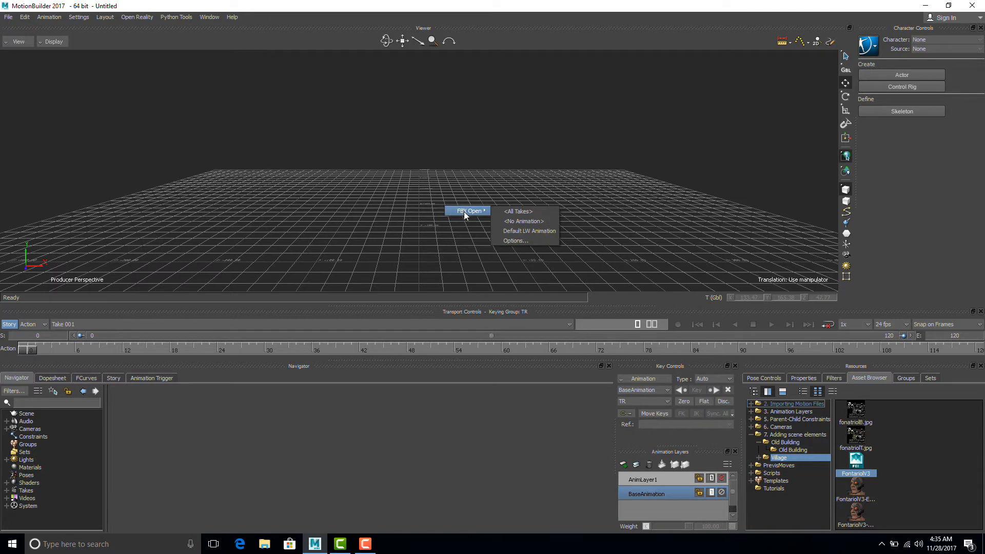
left_click(508, 220)
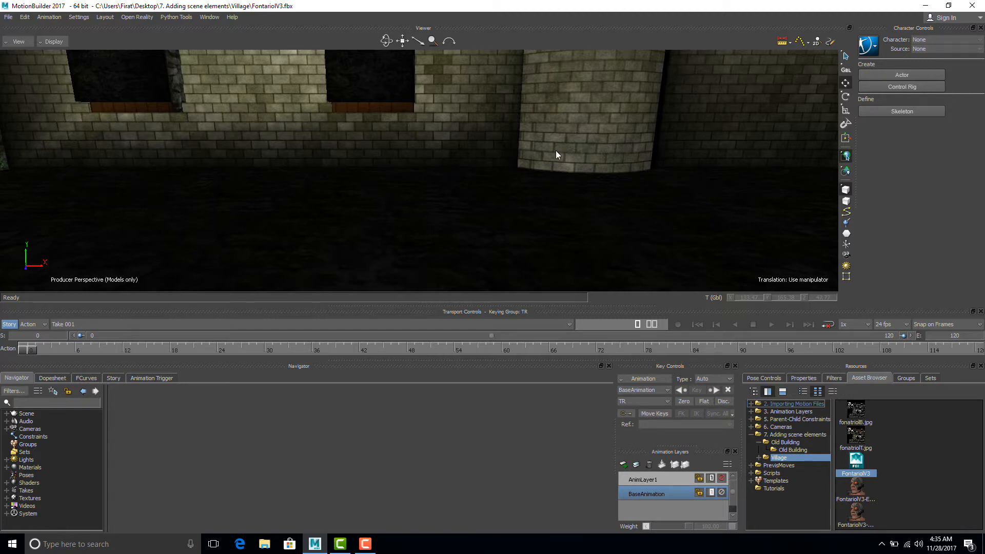
View the village from above its rooftops and raise the Producer Perspective camera's far plane to about 10170.
left_click_drag(559, 151, 404, 163, "ctrl")
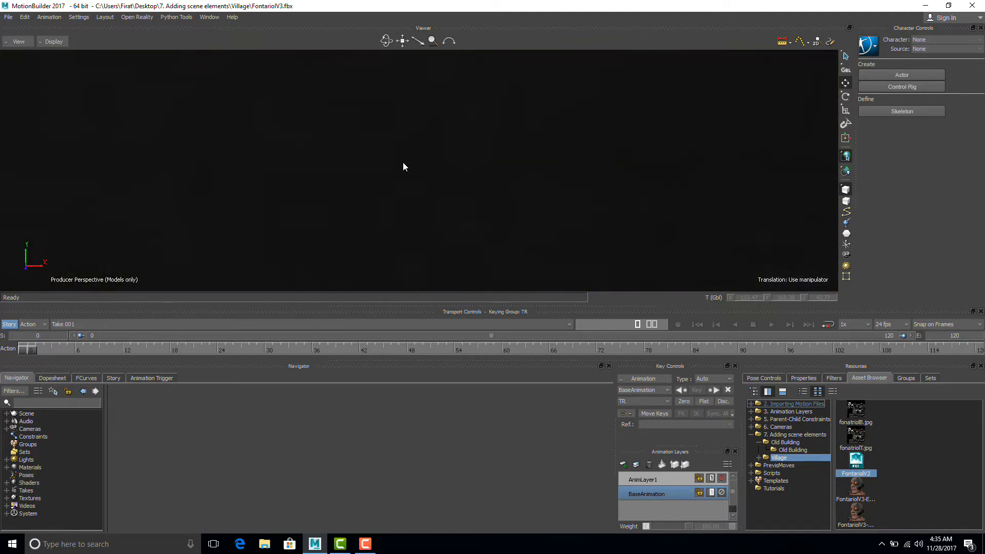
left_click_drag(499, 173, 537, 196, "ctrl")
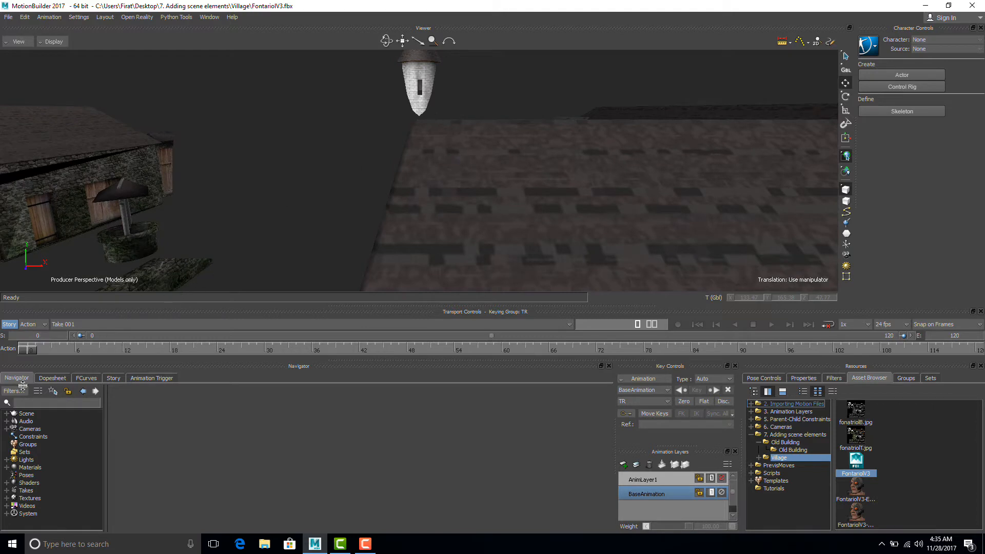
left_click(6, 429)
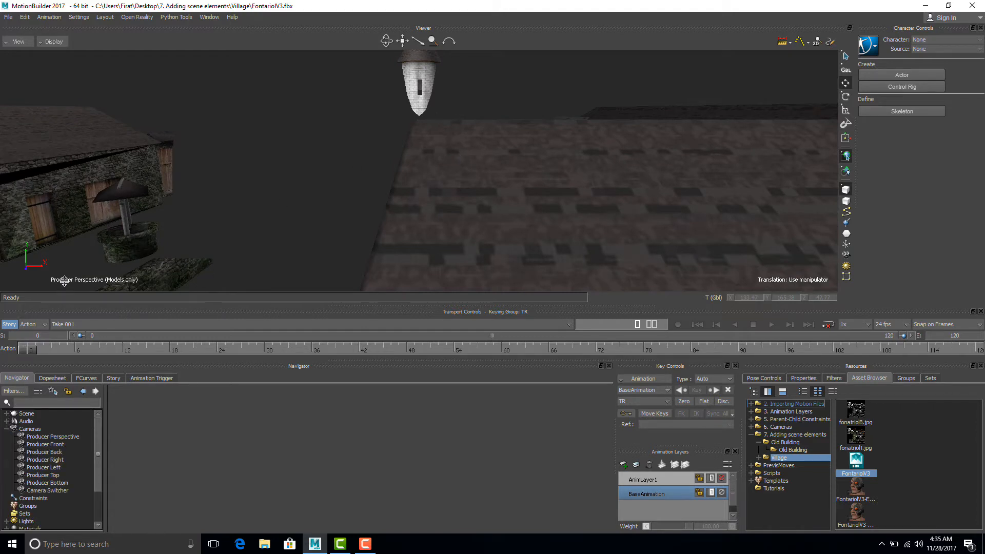
left_click(50, 435)
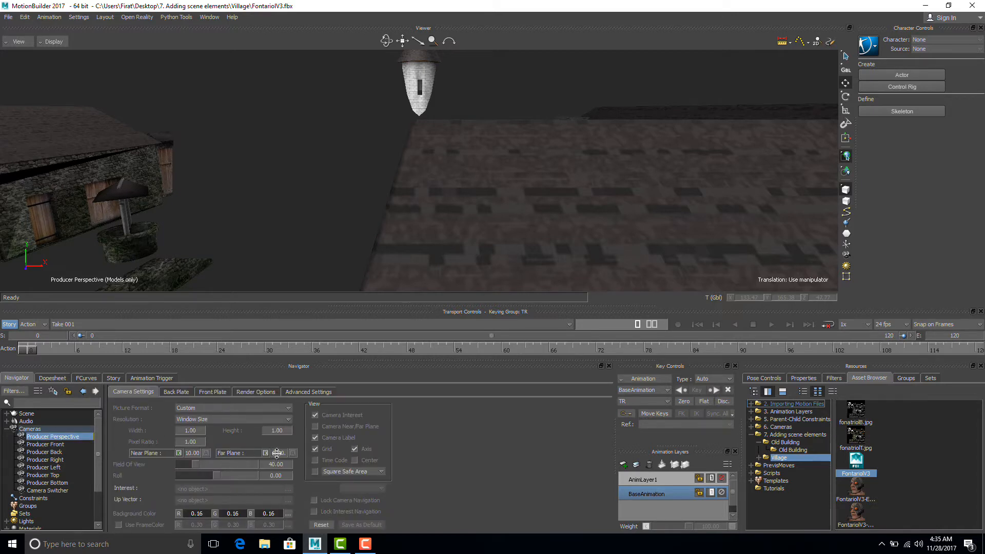
left_click_drag(276, 452, 416, 456)
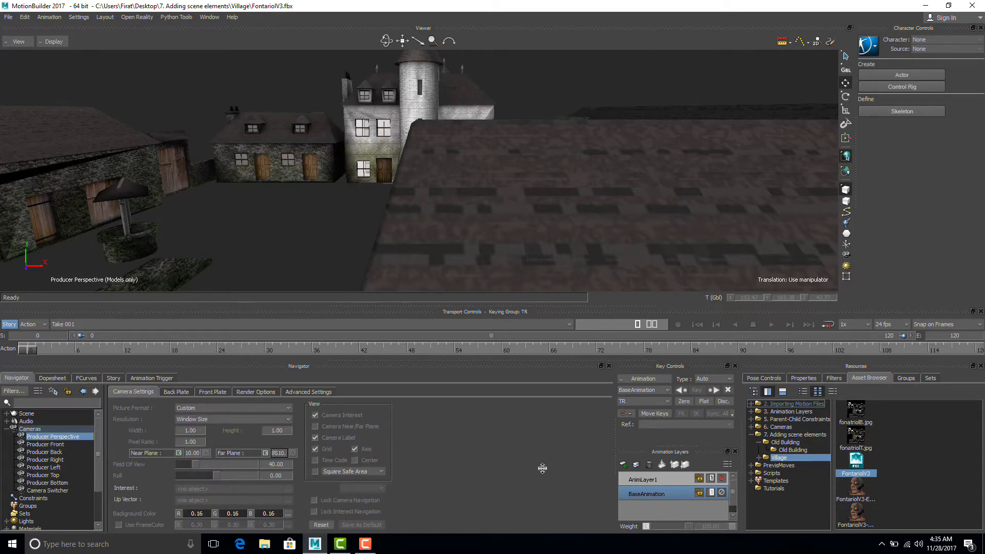
left_click_drag(635, 475, 456, 312)
Select the village's Mesh Object node in the schematic view and return to the perspective view.
key("ctrl+w")
key("f")
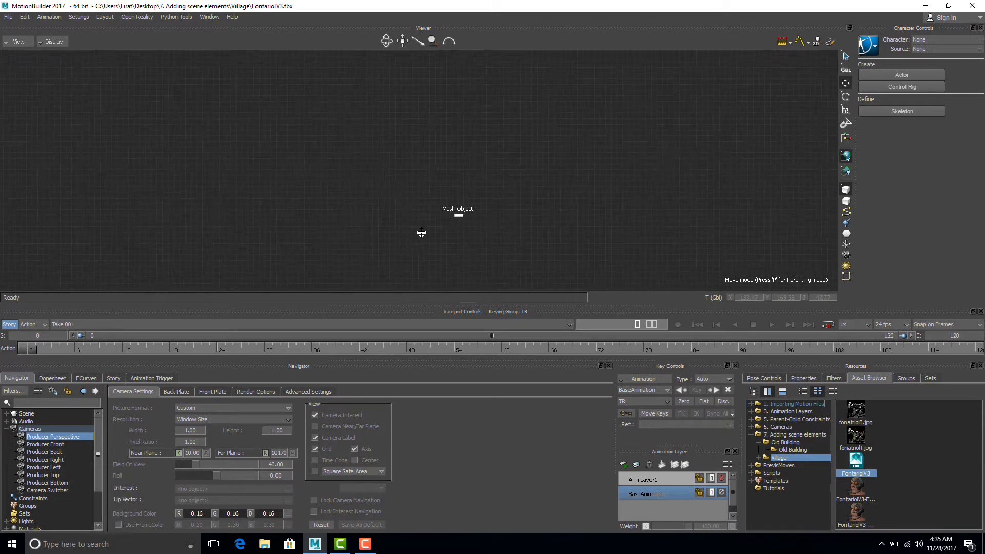
left_click_drag(423, 236, 489, 221, "ctrl")
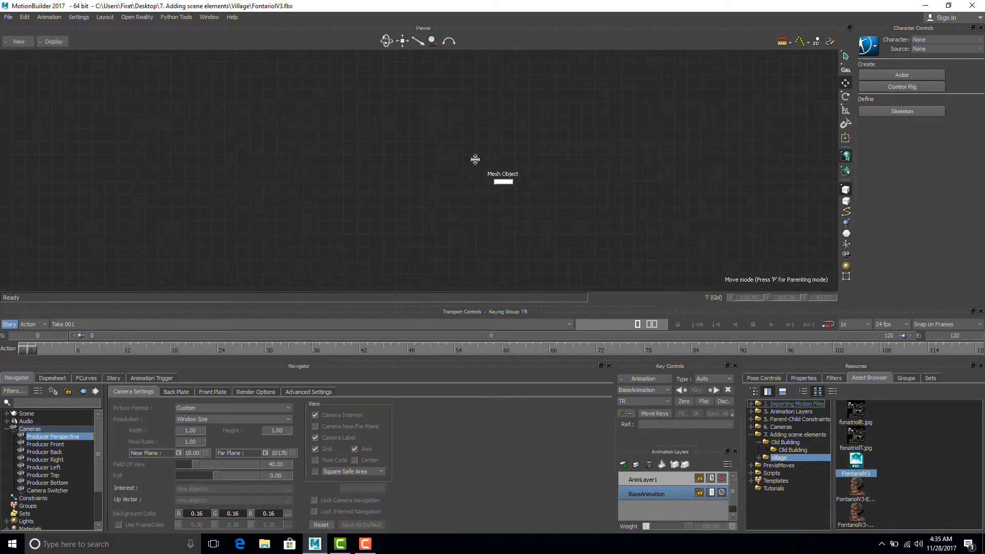
left_click_drag(475, 161, 518, 197)
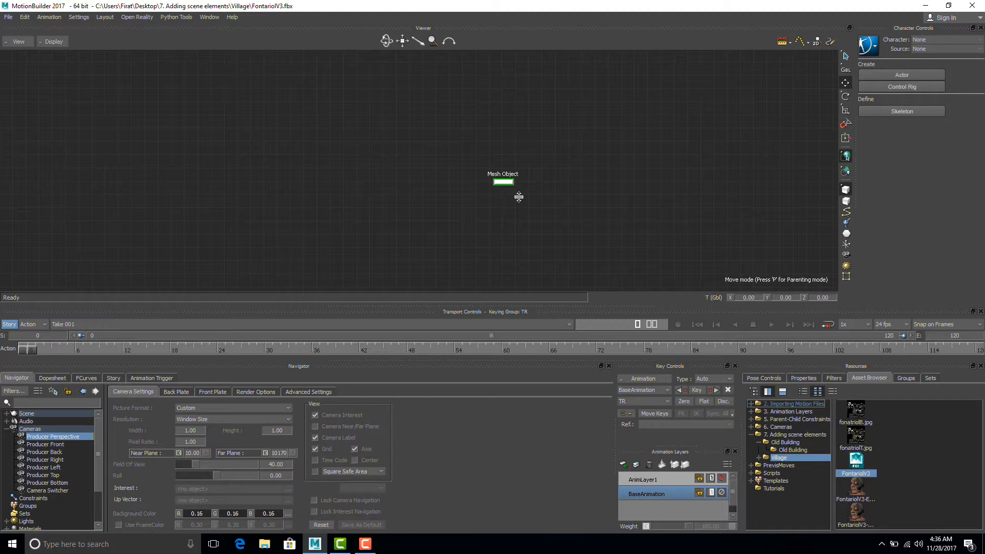
key("ctrl+w")
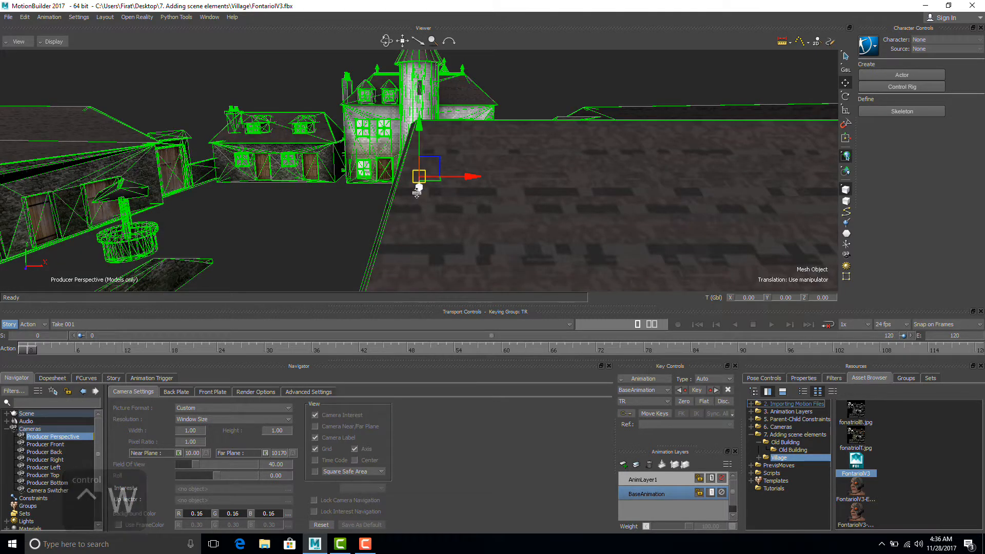
Scale the selected village mesh down uniformly to about 8 on all axes.
key("s")
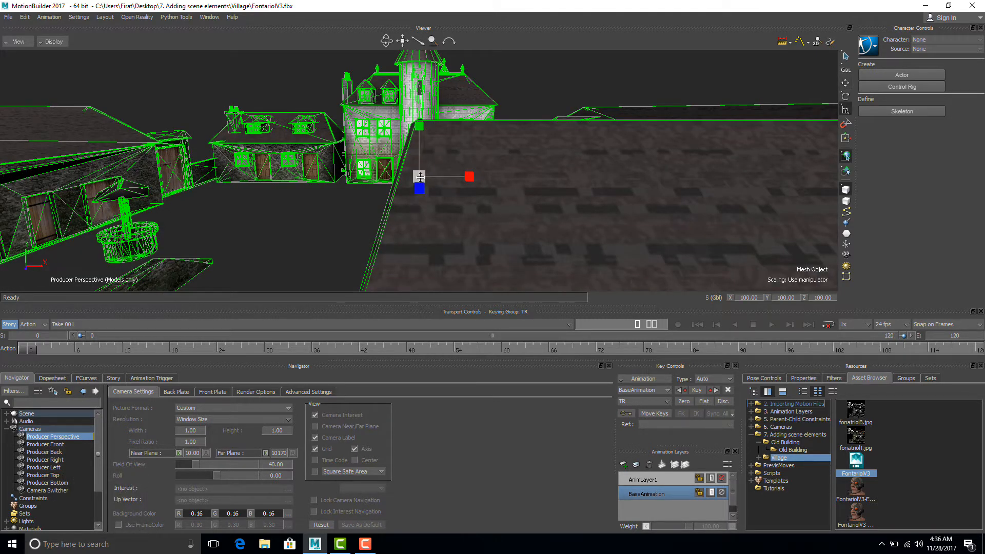
left_click_drag(420, 177, 143, 237)
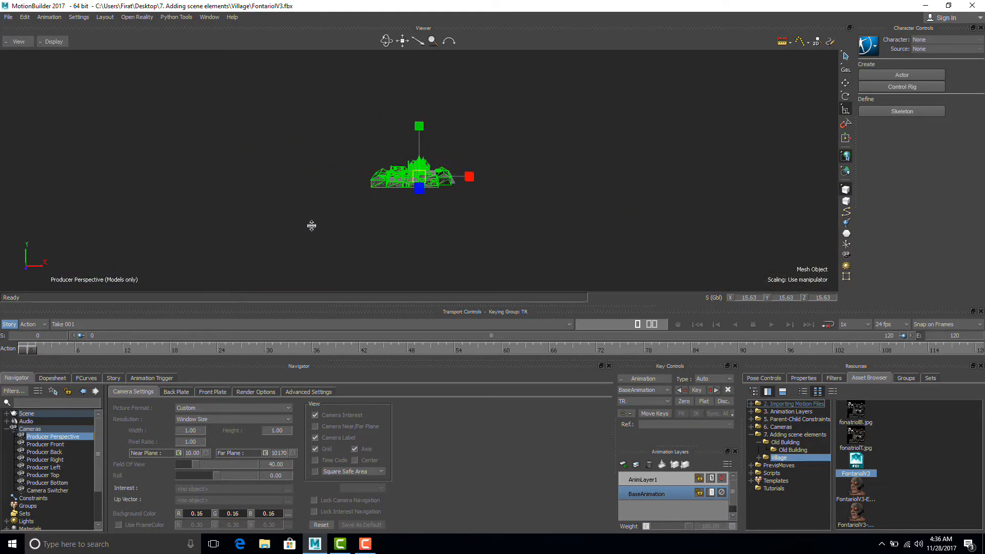
left_click_drag(390, 226, 528, 221, "ctrl")
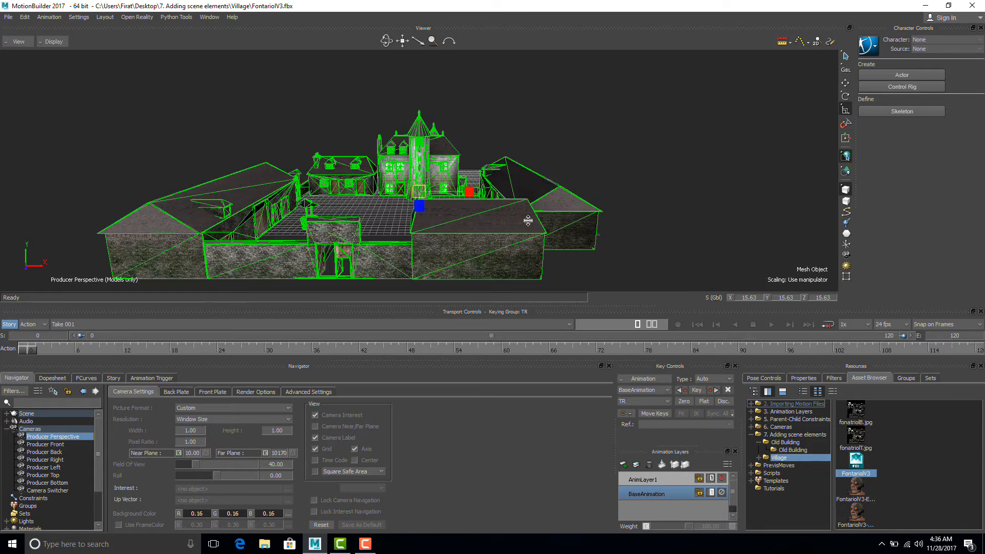
left_click_drag(421, 193, 366, 209)
left_click_drag(445, 235, 471, 233, "ctrl")
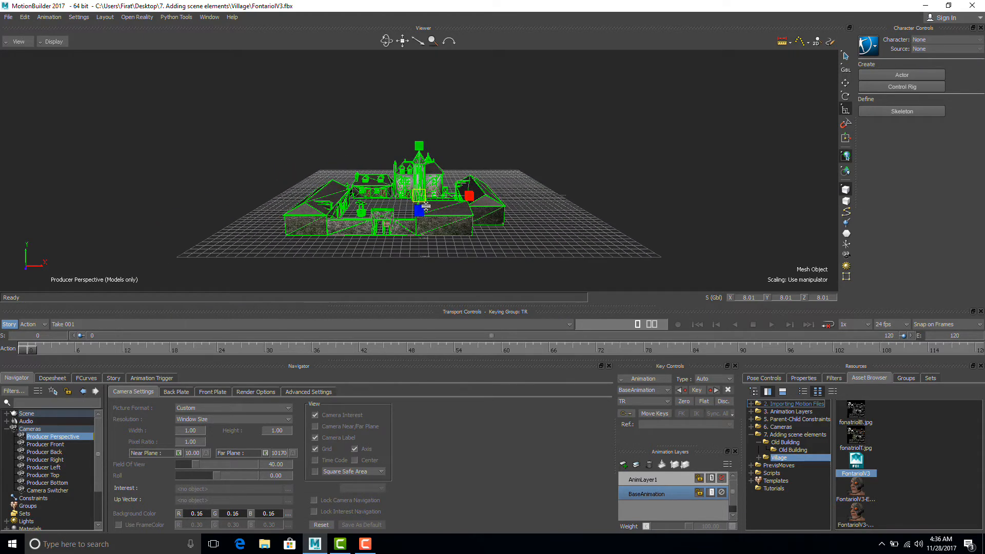
Move the village back along Z to about -190, and check its ground level in the Producer Front view before returning to perspective.
left_click_drag(426, 206, 376, 205)
key("t")
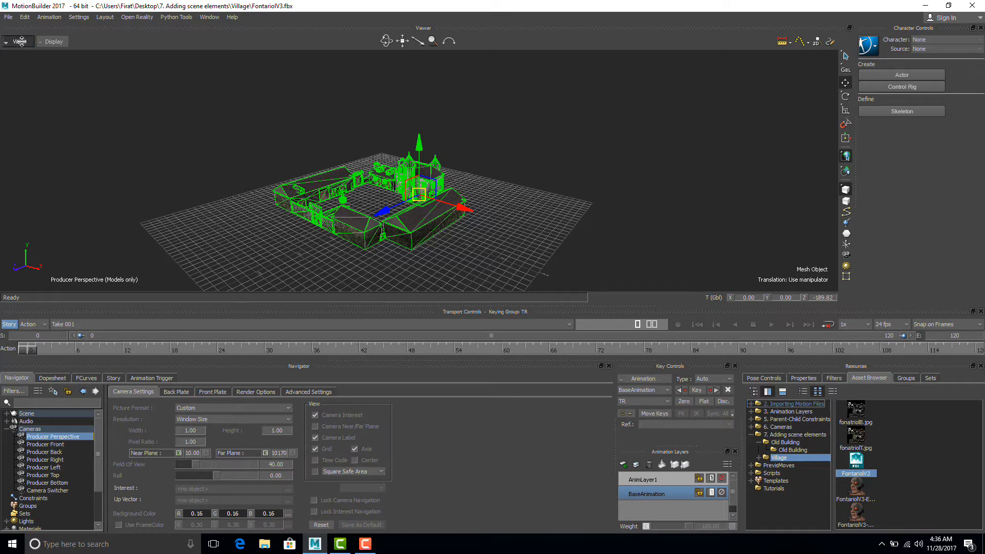
left_click(20, 41)
mouse_move(70, 83)
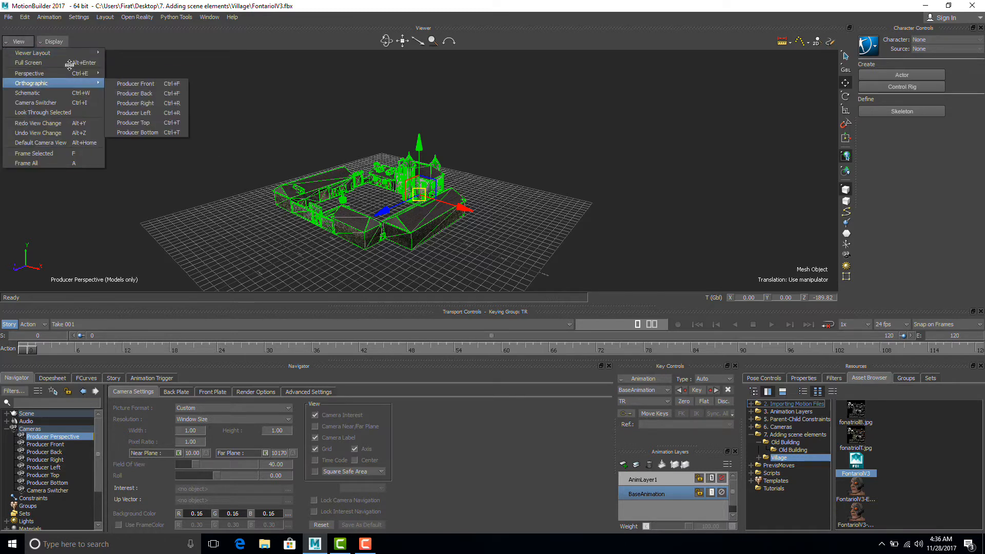
left_click(129, 83)
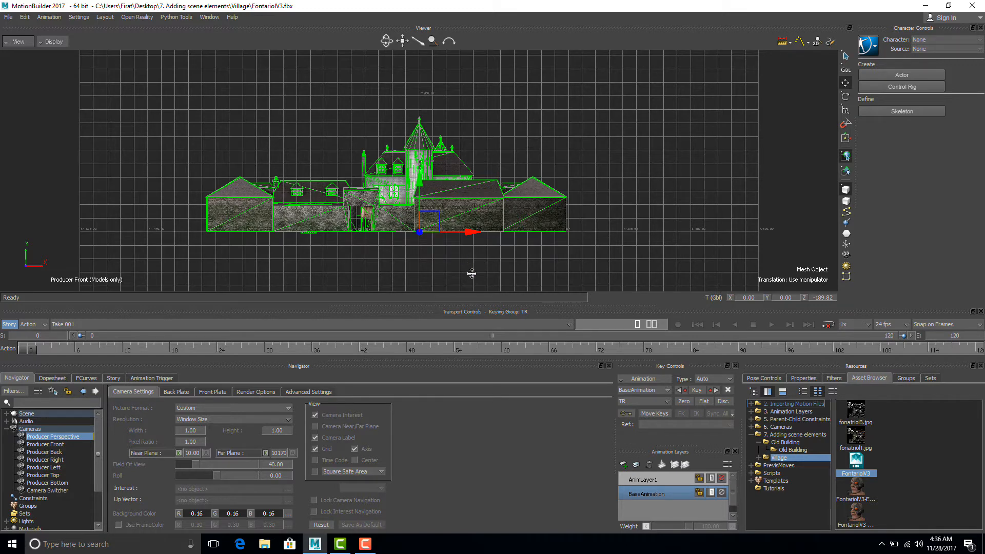
left_click_drag(477, 249, 530, 249, "ctrl")
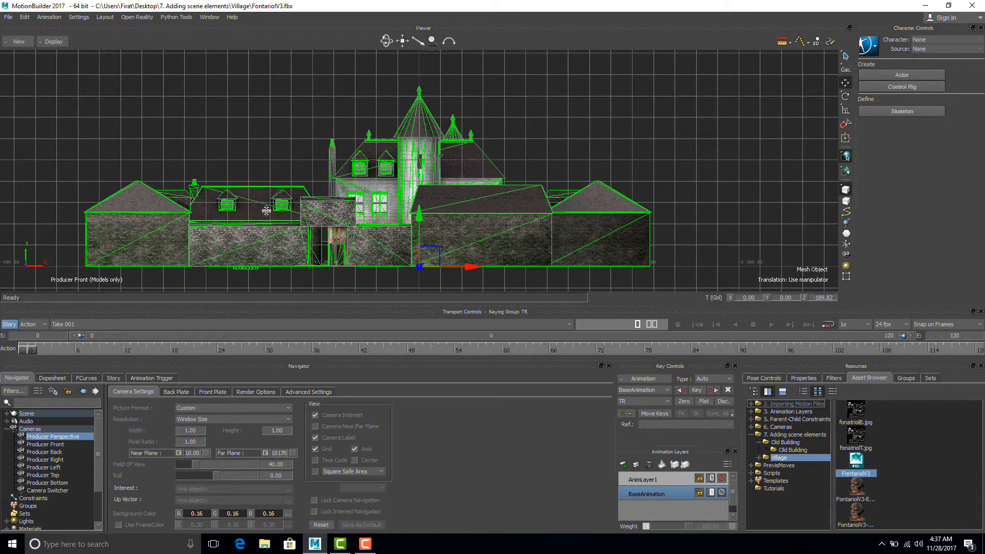
key("ctrl+e")
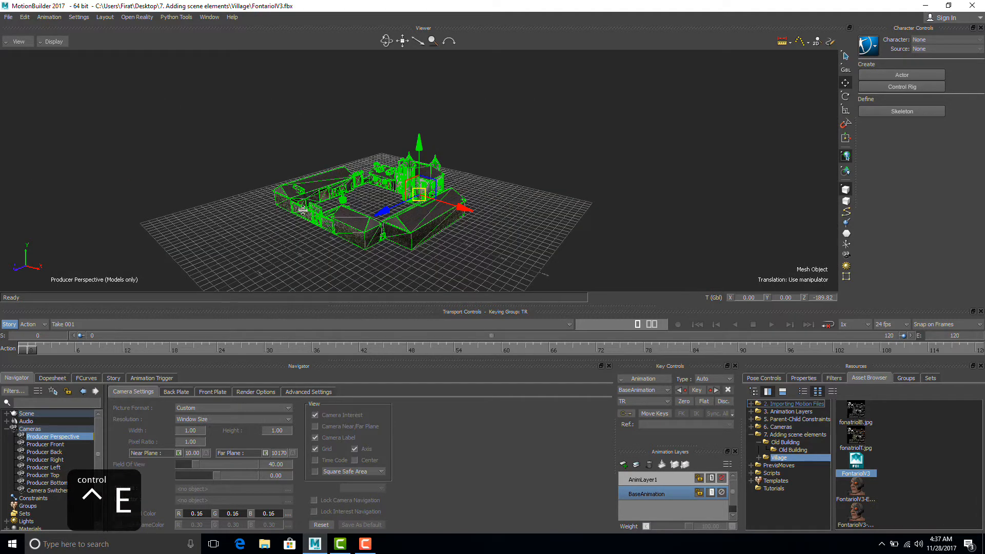
Deselect the village and merge the Aragor character from the Tutorials folder into the courtyard with the No Animation option.
left_click_drag(302, 208, 379, 214, "ctrl+shift")
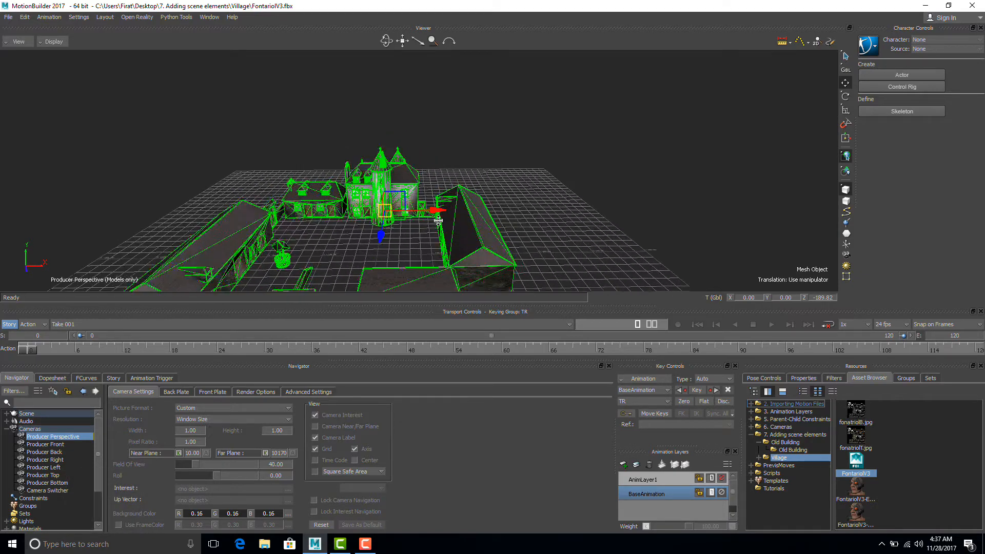
left_click(517, 209)
left_click_drag(365, 250, 399, 248, "ctrl")
left_click_drag(198, 216, 263, 207, "ctrl")
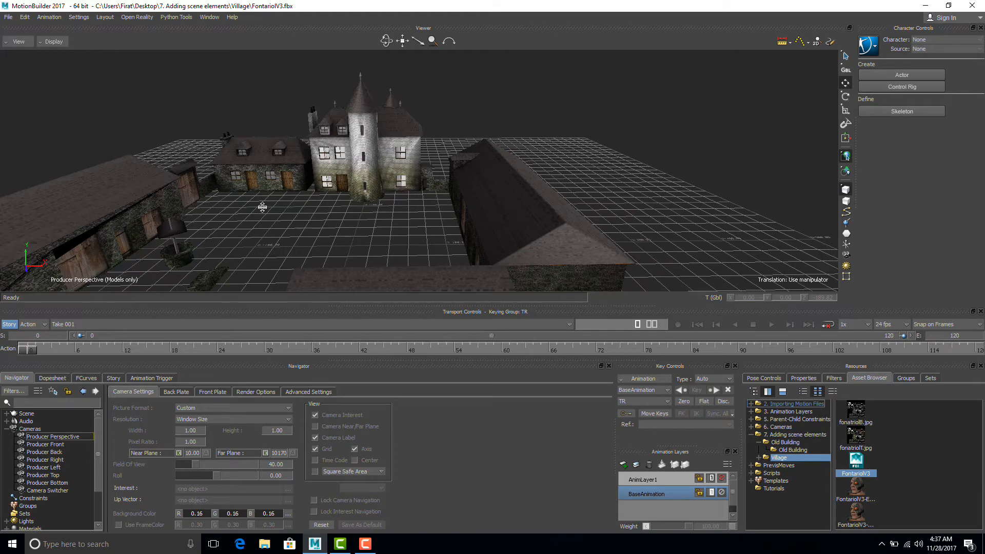
left_click(773, 490)
left_click(855, 413)
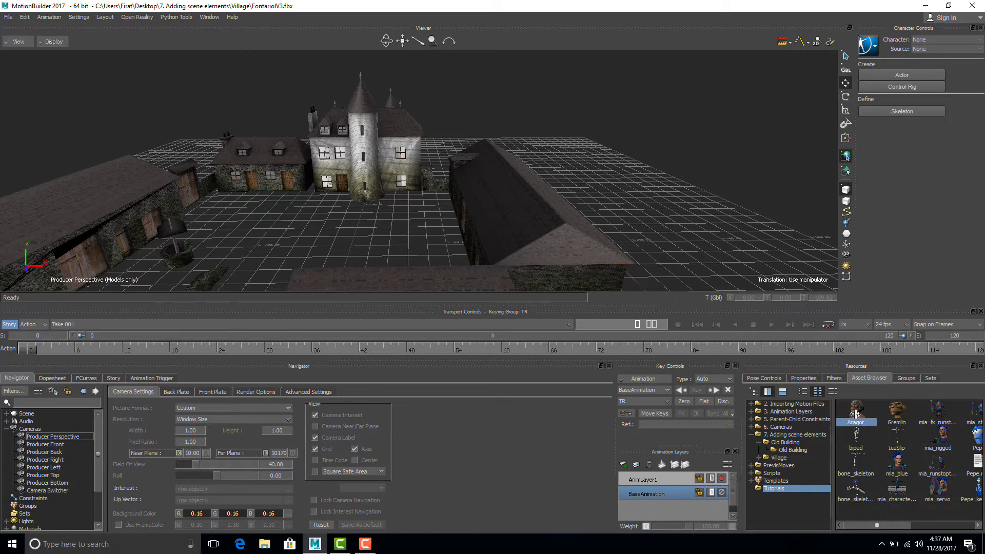
left_click_drag(855, 414, 323, 217)
mouse_move(324, 215)
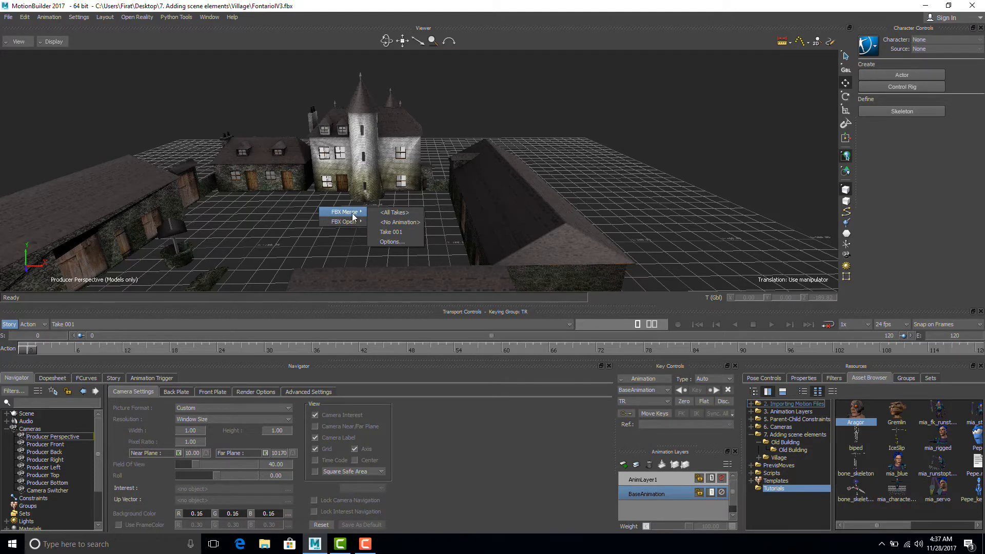
left_click(386, 223)
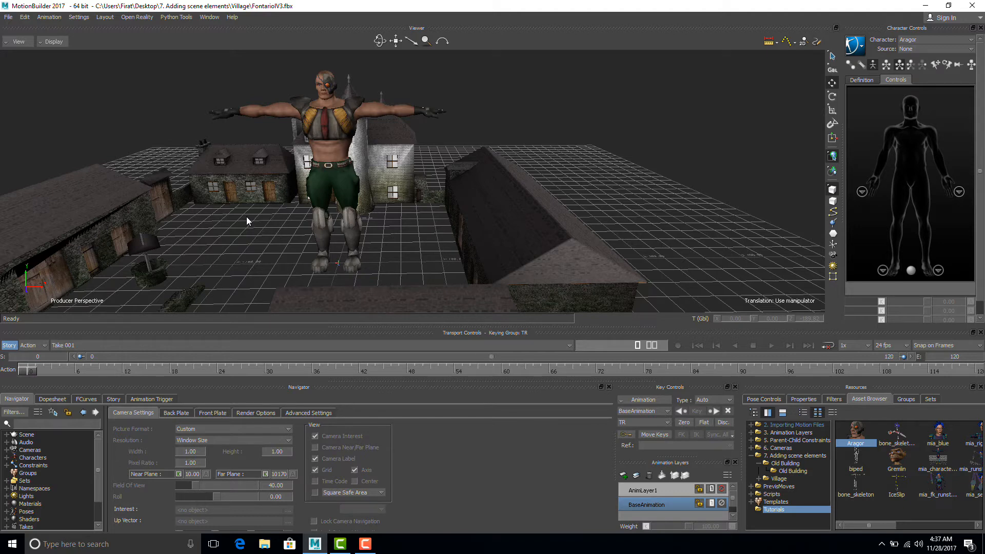
Select Aragor:Root in the scene tree and scale the character down uniformly to about 0.26.
left_click(7, 435)
left_click(36, 449)
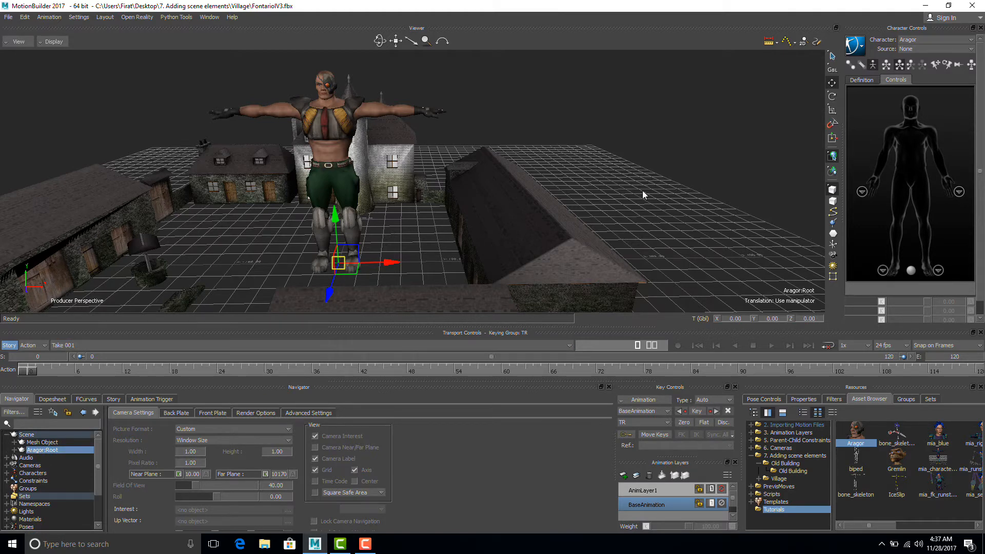
left_click(832, 109)
left_click_drag(340, 266, 251, 312)
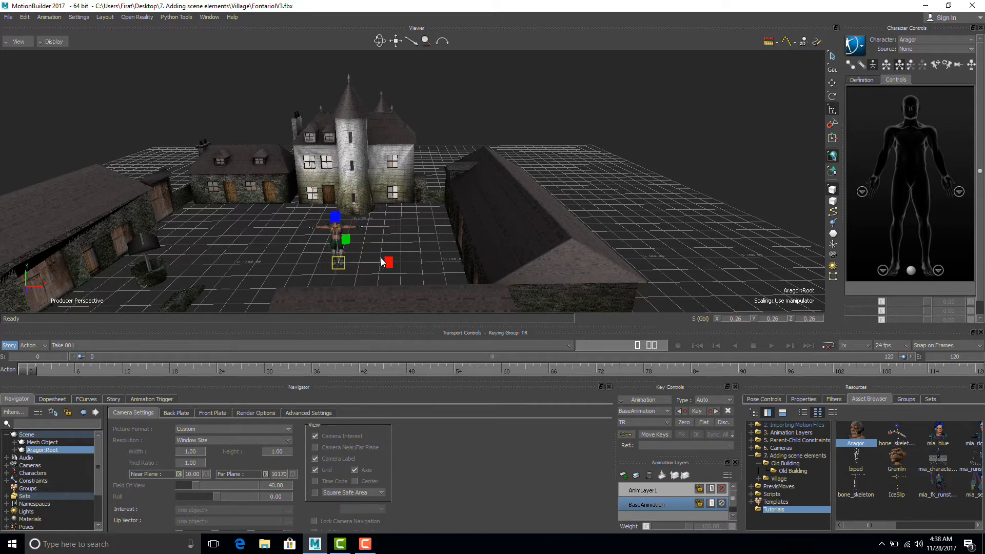
Move Aragor across the courtyard toward the stone cottages, to about X -101, Z -112.
scroll(438, 235, "up", 4)
left_click_drag(393, 240, 390, 191, "shift")
scroll(395, 226, "up", 3)
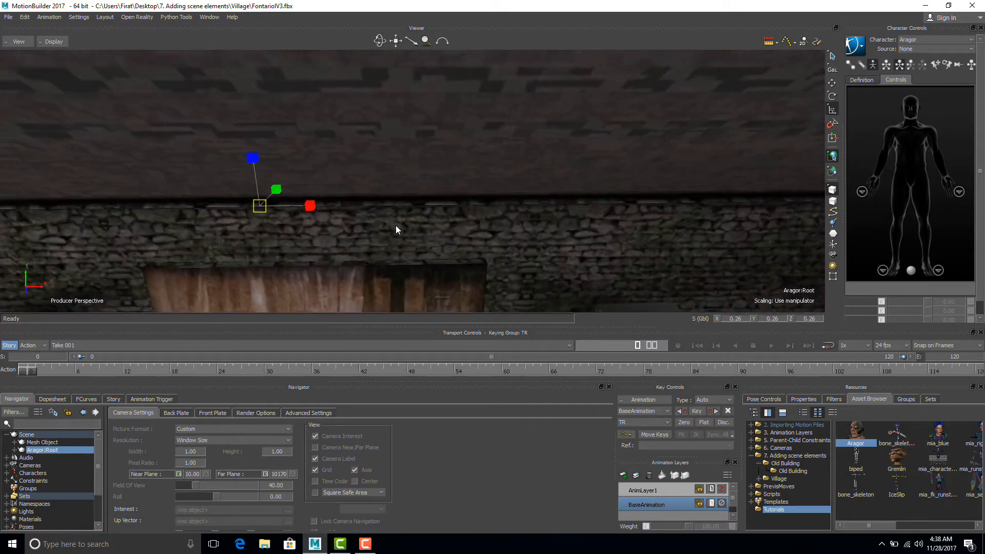
scroll(405, 227, "down", 6)
scroll(292, 224, "up", 2)
key("t")
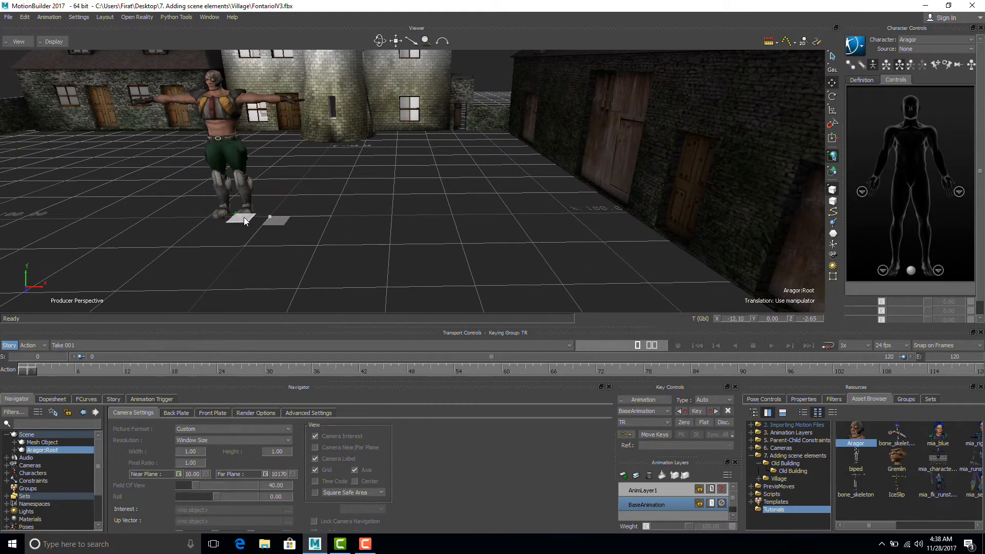
left_click_drag(245, 217, 224, 148)
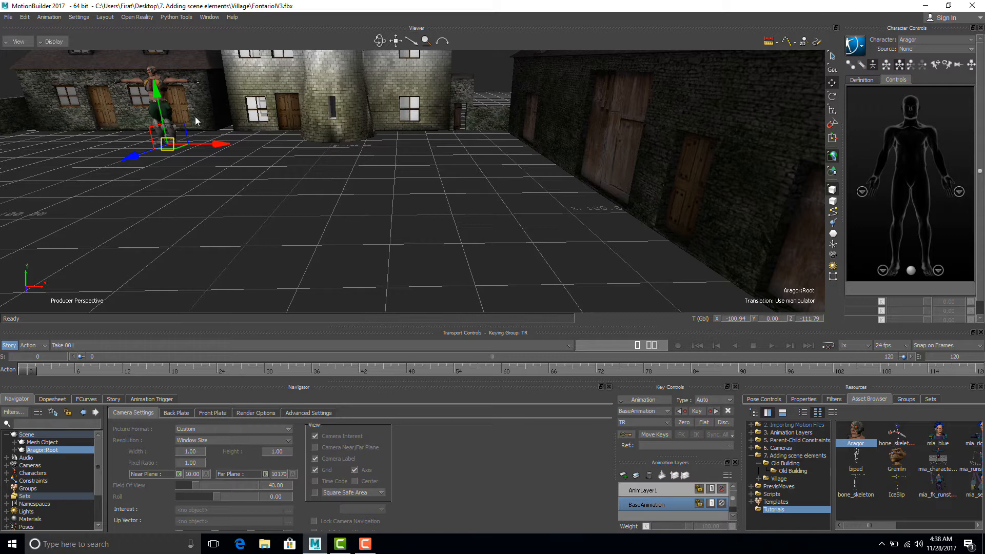
Scale Aragor down further to about 0.18 to suit the size of the cottage doors.
left_click_drag(211, 128, 316, 184, "ctrl")
key("s")
left_click_drag(227, 193, 204, 198)
left_click_drag(276, 210, 391, 212, "ctrl")
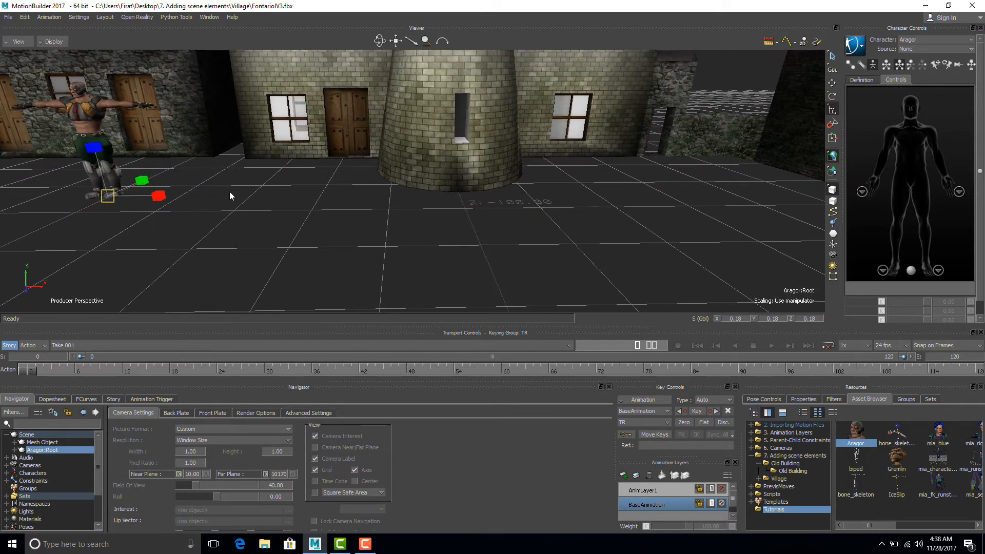
left_click_drag(229, 192, 386, 194, "shift")
left_click_drag(318, 218, 328, 215, "ctrl")
Move Aragor up to the cottage door to compare heights, and bring him back to about X -106, Z -117.
key("t")
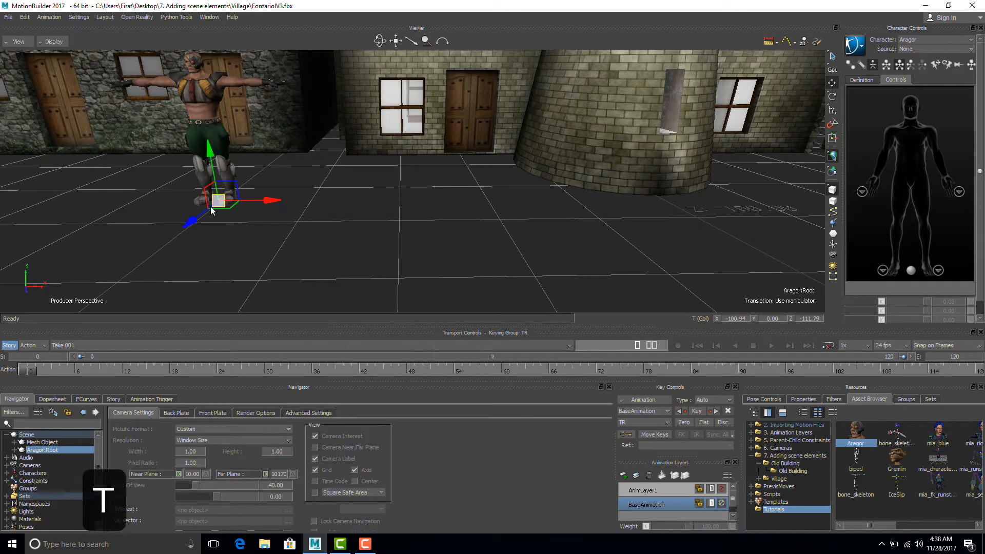
left_click_drag(196, 216, 225, 177)
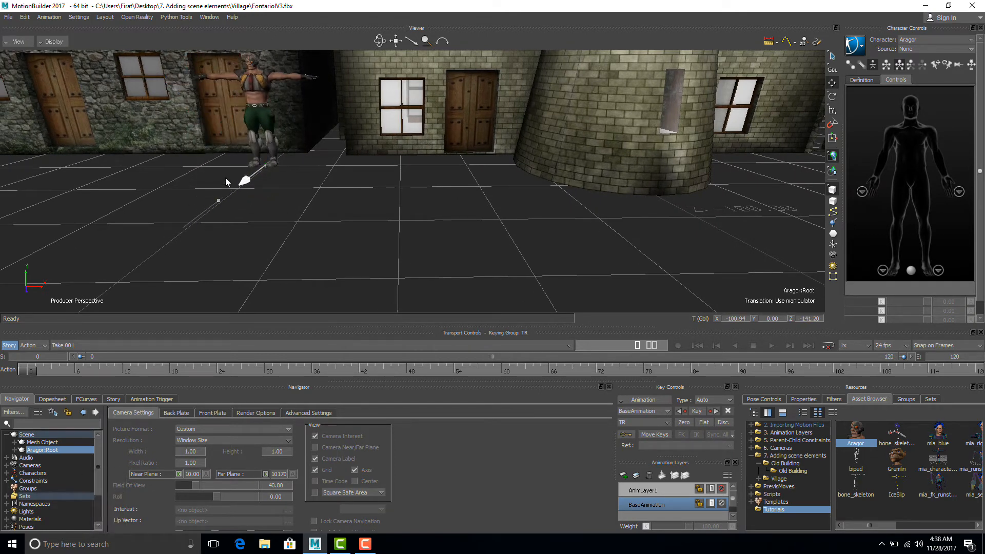
left_click_drag(308, 164, 269, 165)
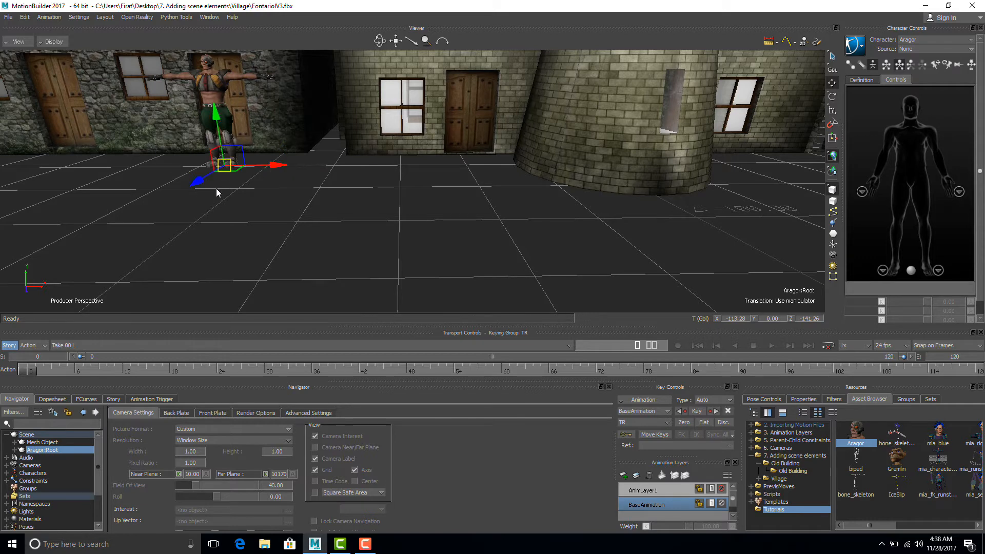
mouse_move(209, 189)
left_mouse_down()
mouse_move(208, 167)
mouse_move(194, 183)
left_mouse_up()
key("s")
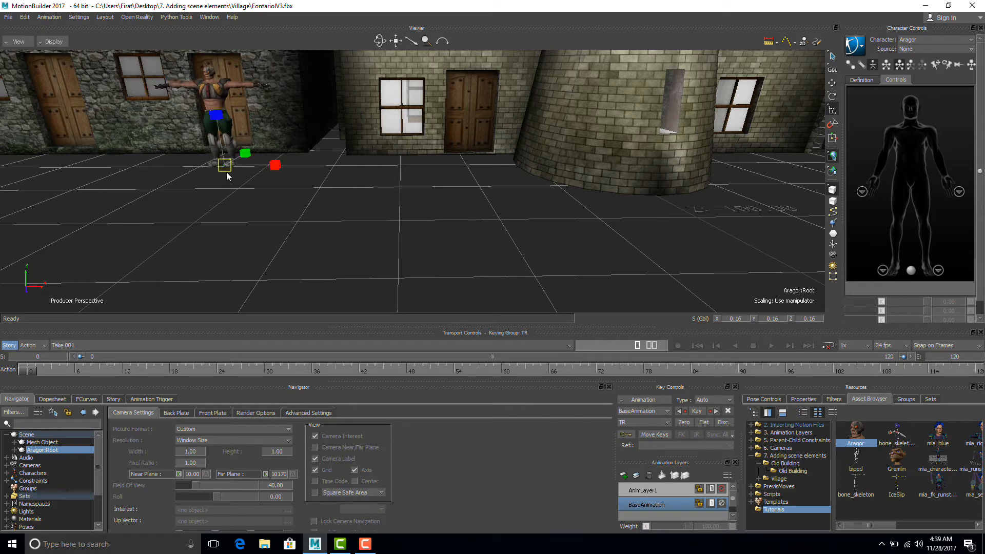
key("t")
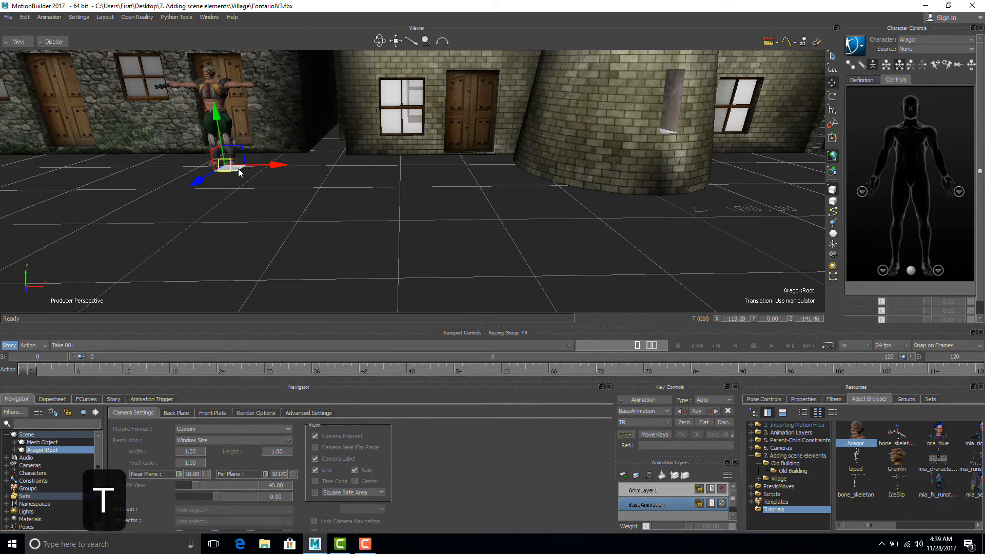
left_click_drag(237, 152, 224, 199)
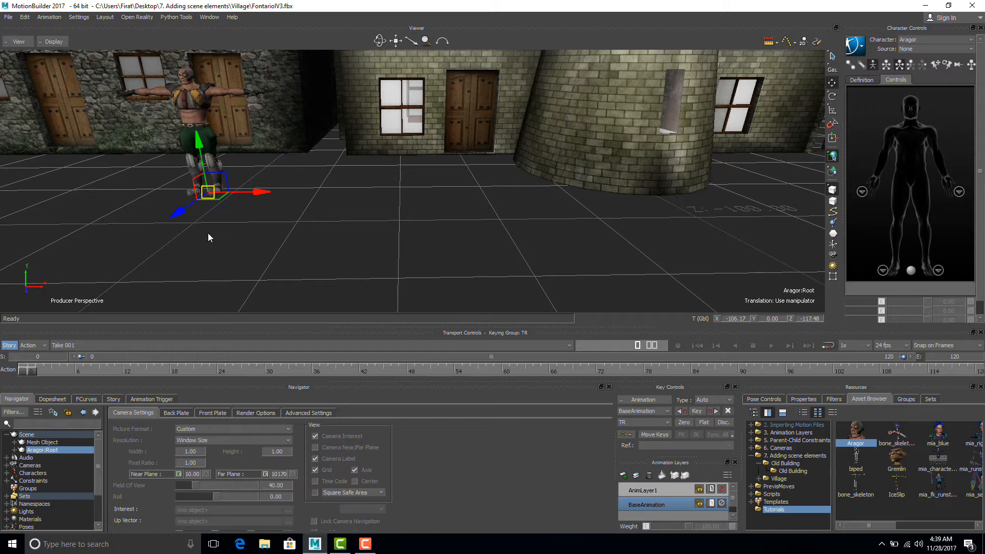
Add the male_2_walk clip from the 7. Adding scene elements folder to an Aragor character track in Story, starting at frame 0.
left_click(783, 455)
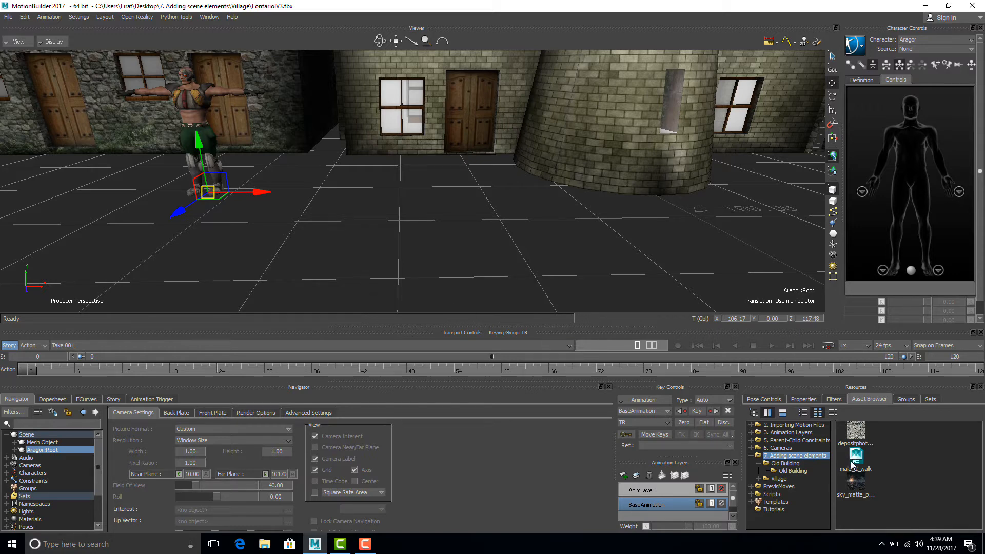
left_click(114, 399)
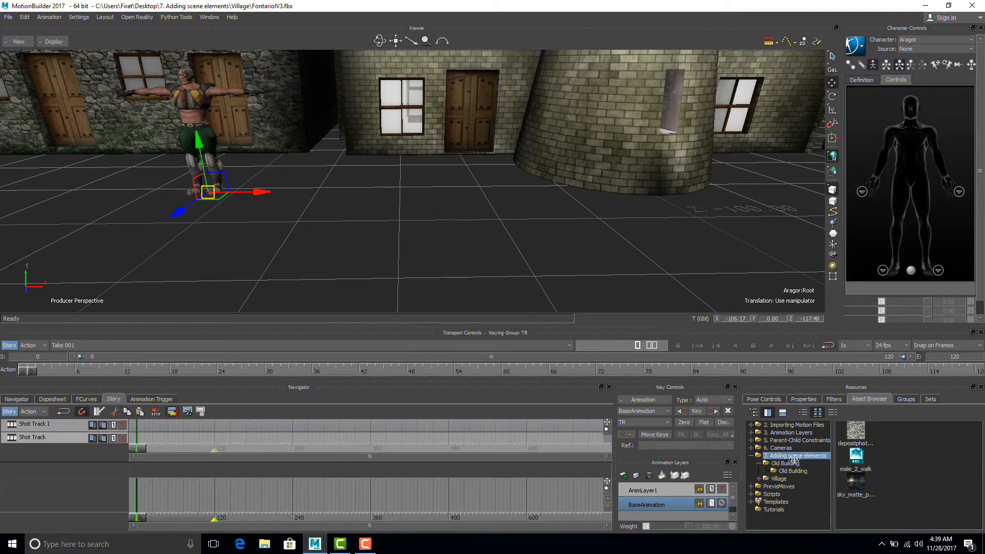
left_click_drag(854, 454, 188, 459)
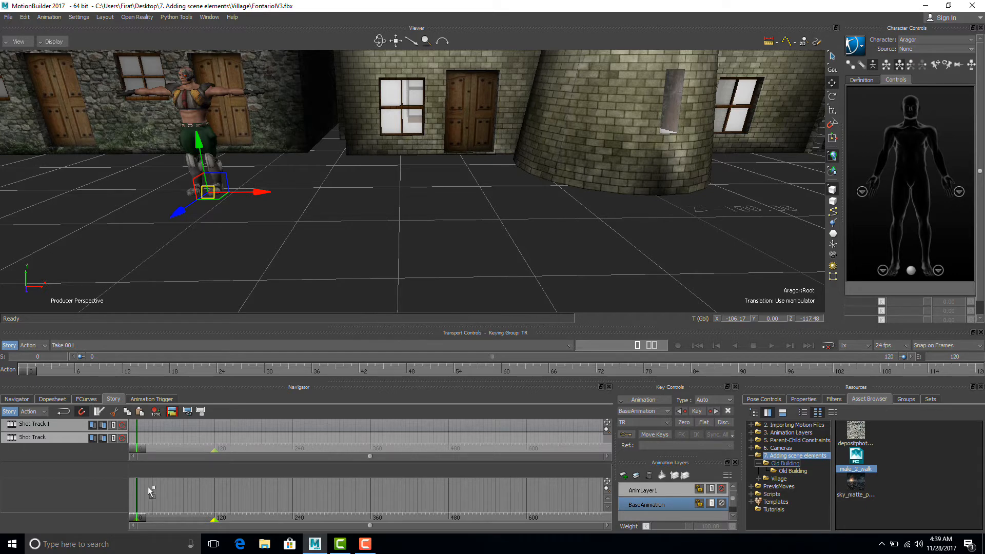
left_click_drag(147, 487, 147, 487)
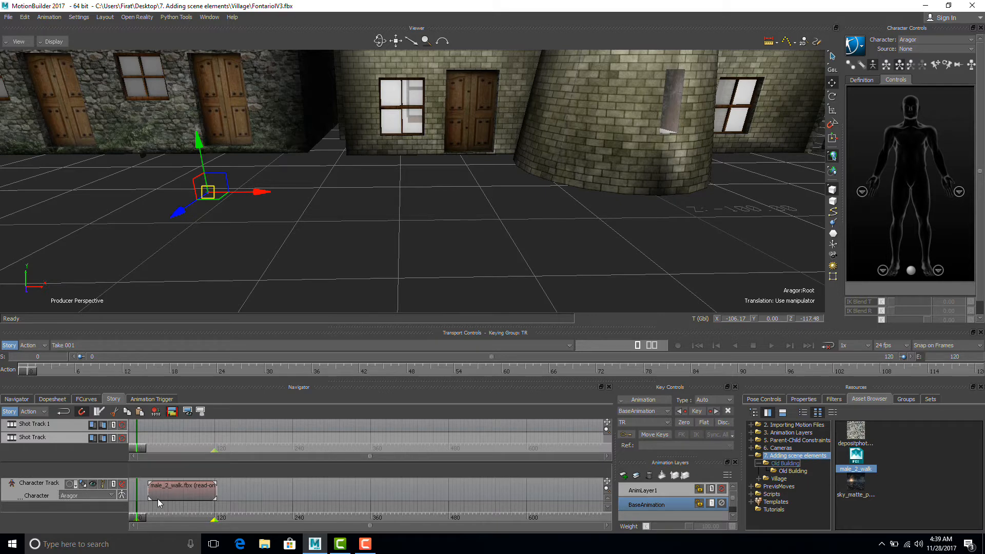
left_click_drag(183, 495, 170, 496)
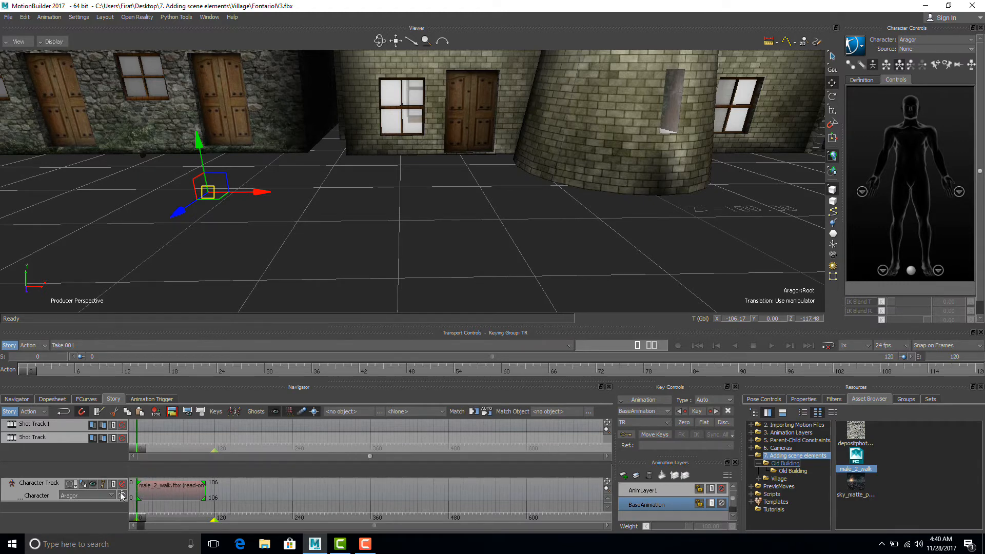
Show the walk clip's ghost, and reposition it to about X -136, Z -134 with its walking direction rotated around the vertical axis.
left_click(94, 485)
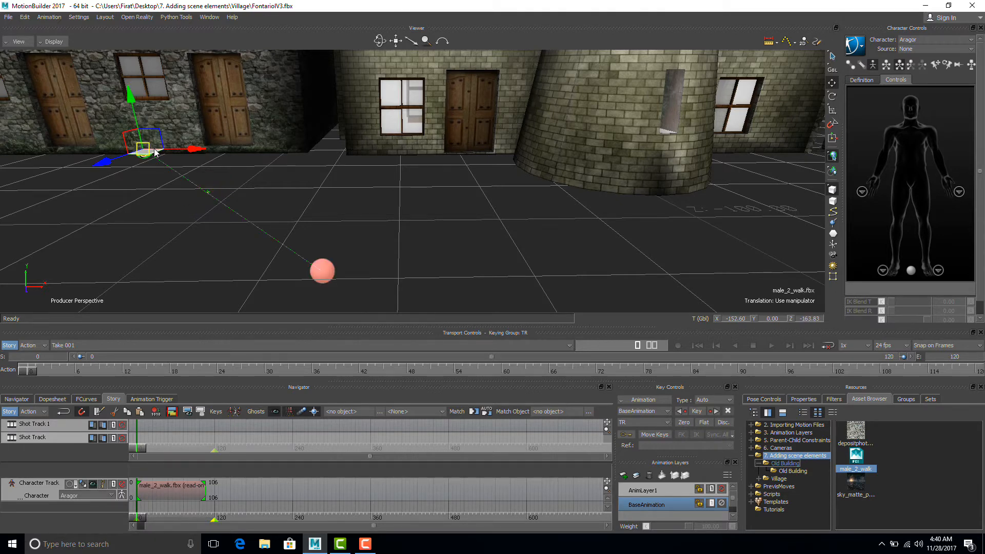
left_click_drag(156, 149, 159, 182)
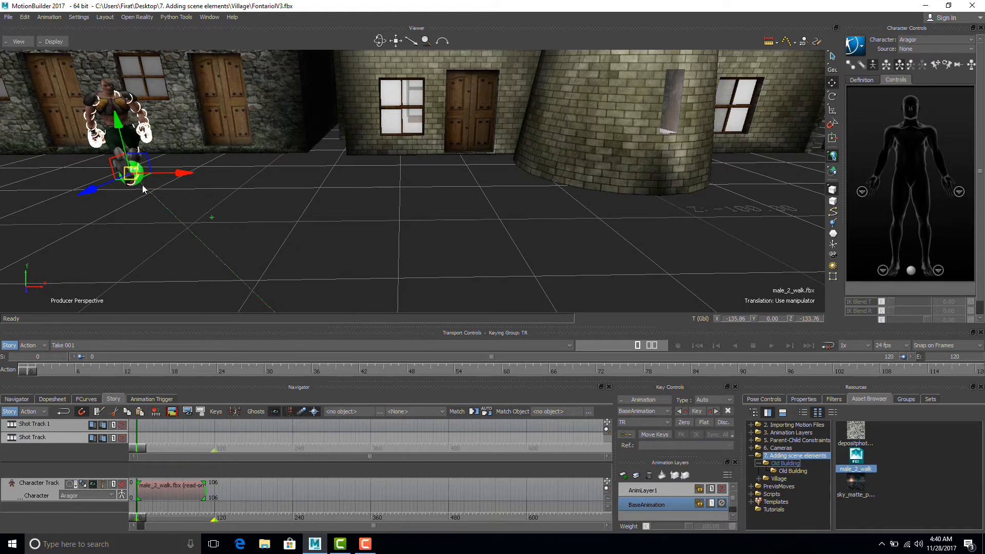
left_click(832, 96)
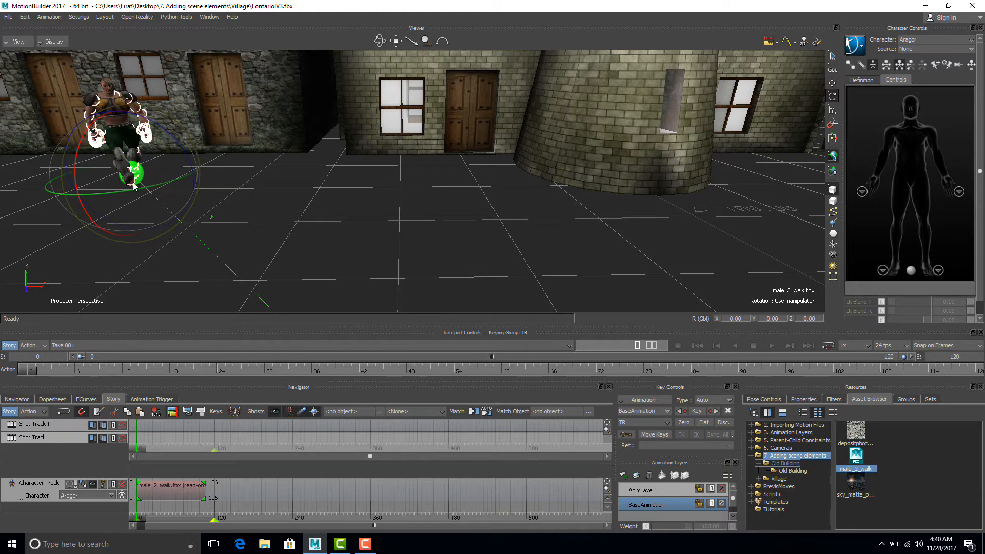
left_click_drag(134, 191, 133, 192)
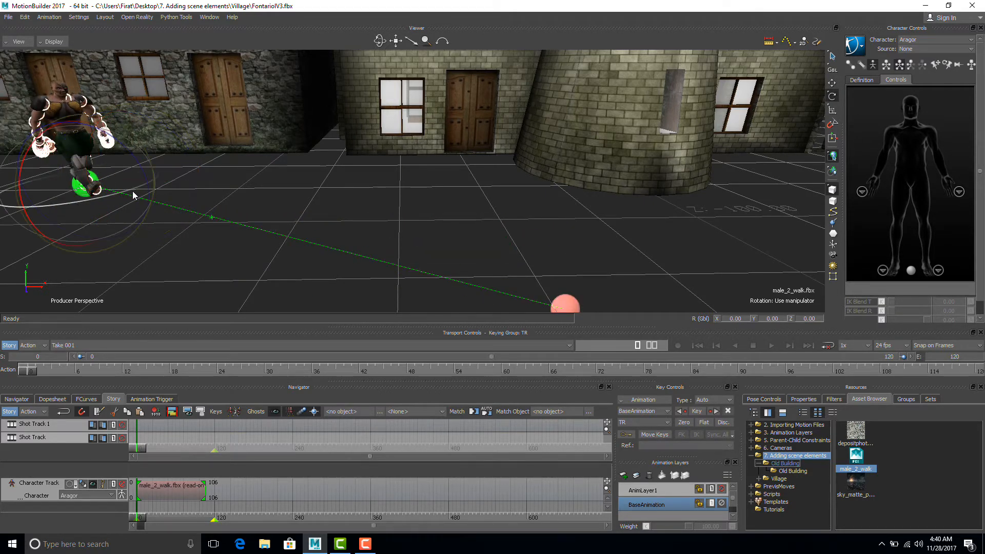
Play Aragor's walk through the village to check it, and stop it at about frame 67.
left_click(769, 346)
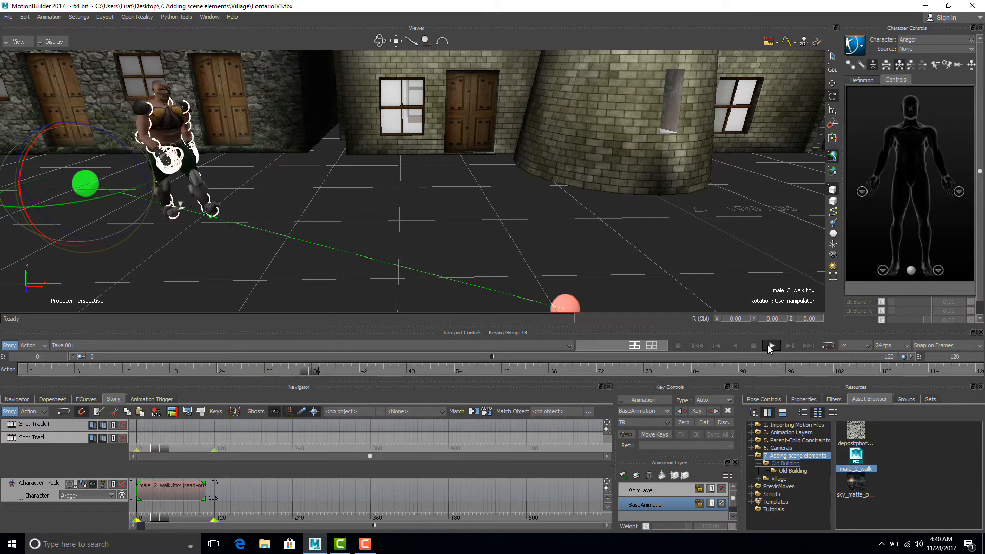
left_click(752, 346)
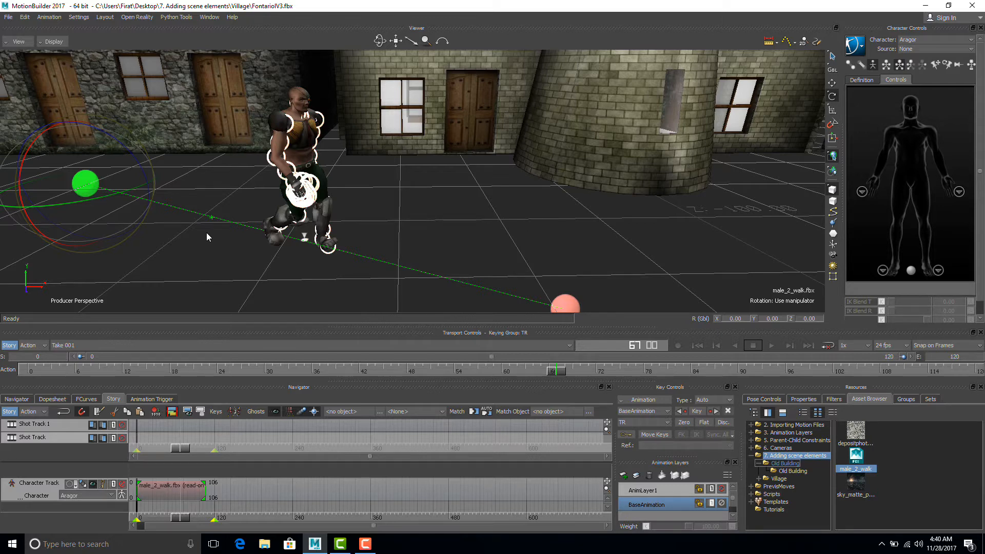
Add a Plane primitive from the Elements templates to the scene as ground in front of the cottages.
left_click(750, 501)
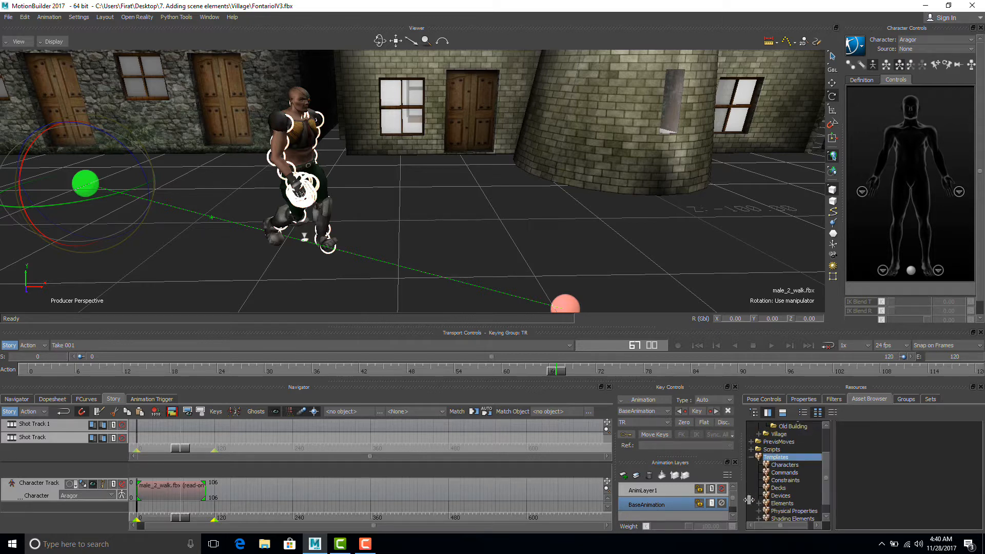
left_click(782, 504)
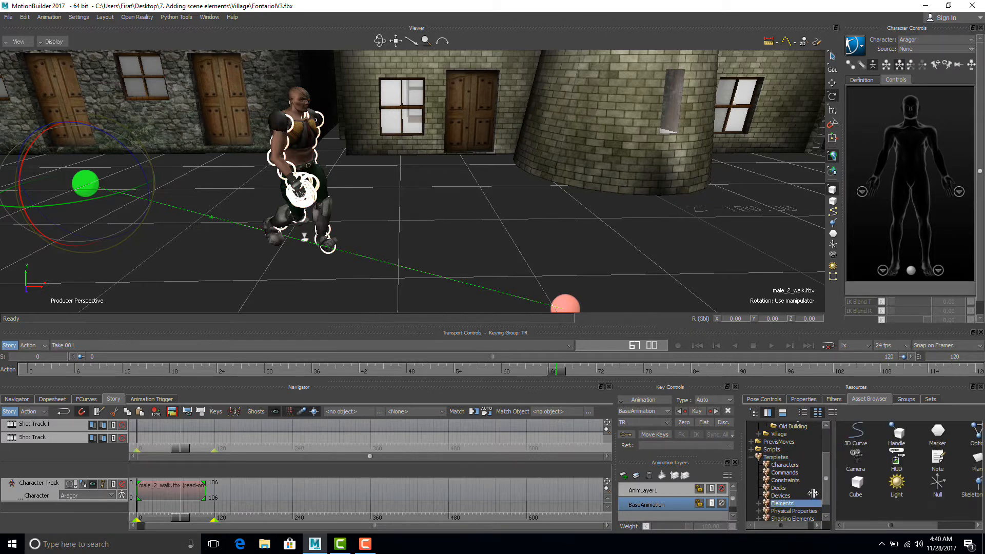
left_click(759, 504)
scroll(801, 482, "down", 1)
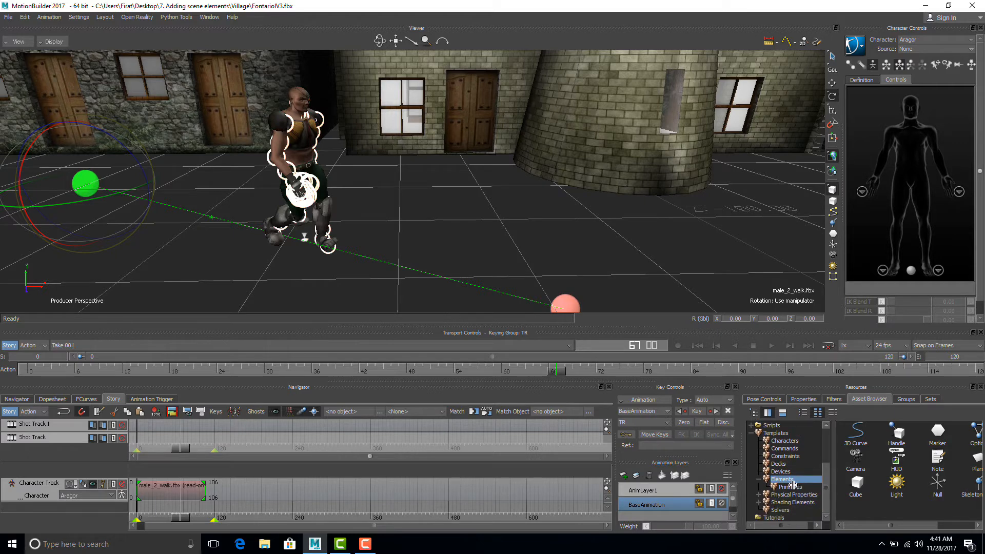
left_click(793, 485)
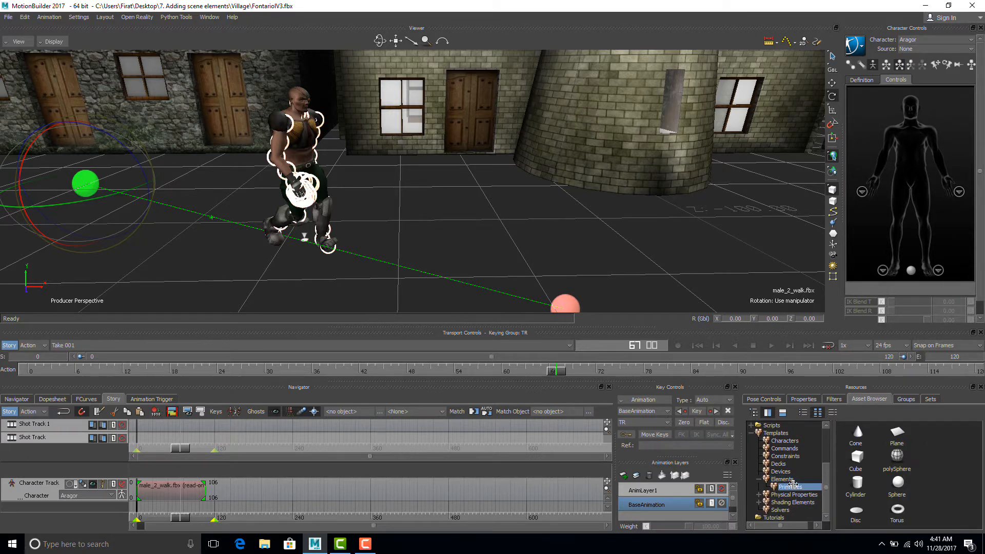
left_click(892, 429)
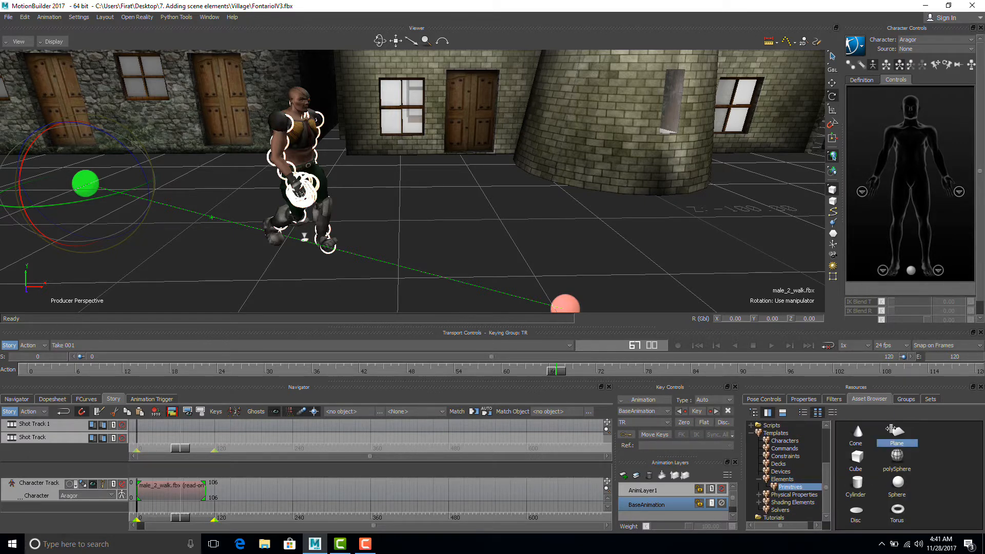
left_click_drag(892, 429, 419, 250)
left_click_drag(246, 248, 245, 249)
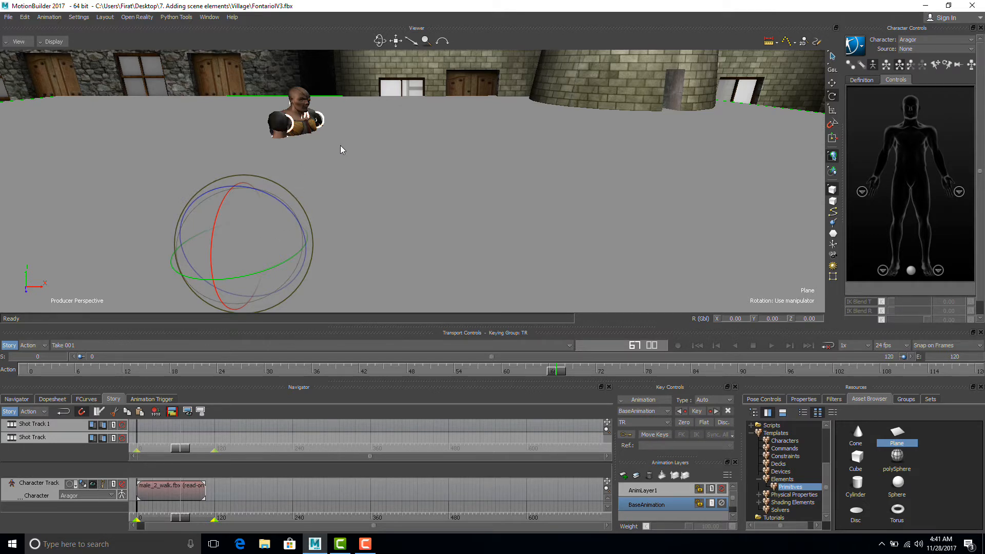
Lower the plane in the Producer Front view to the base of the village walls, at about Y -0.01.
left_click(21, 42)
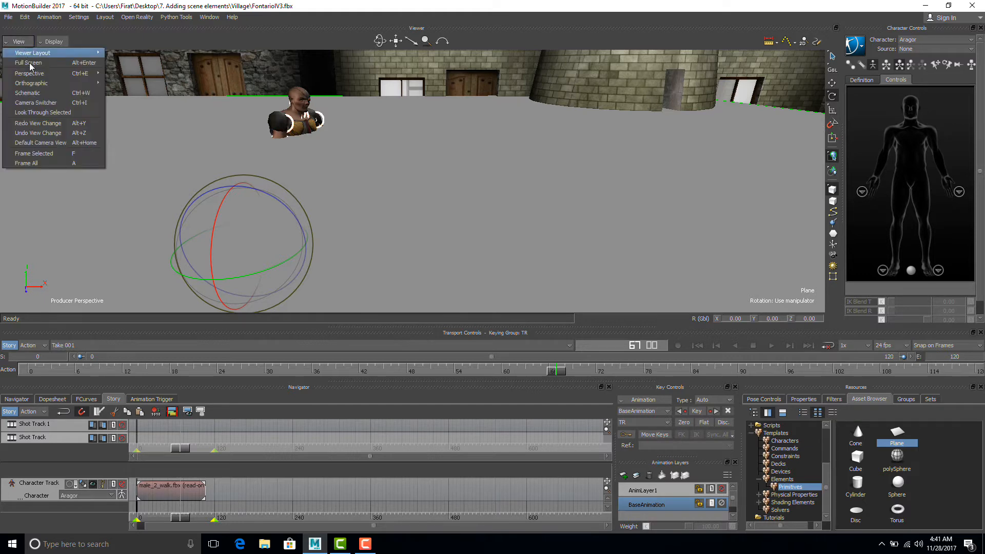
mouse_move(36, 85)
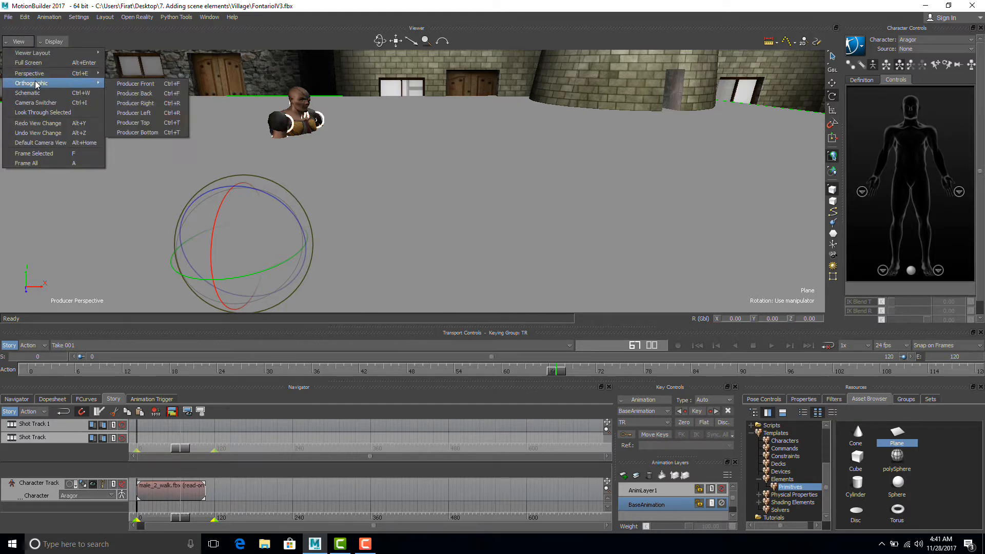
left_click(143, 85)
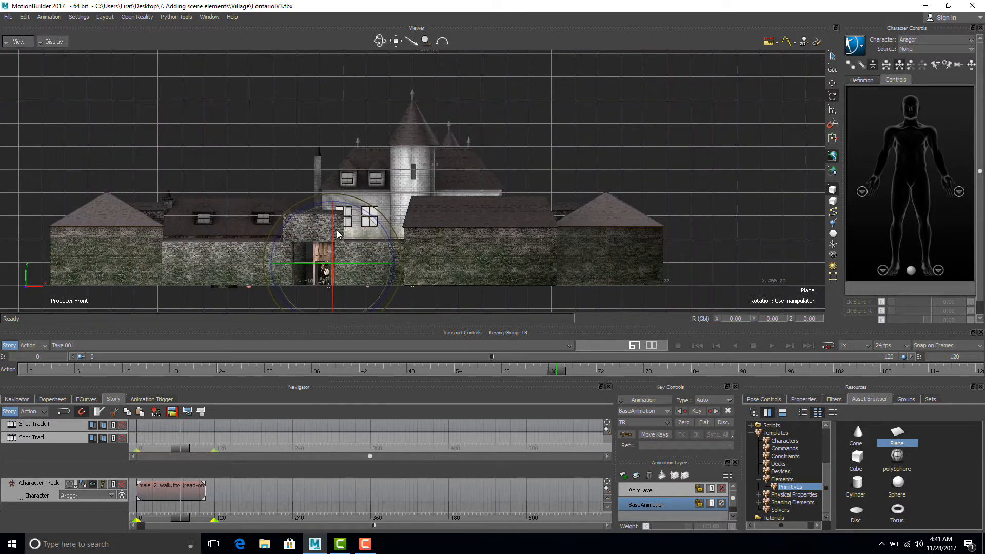
key("t")
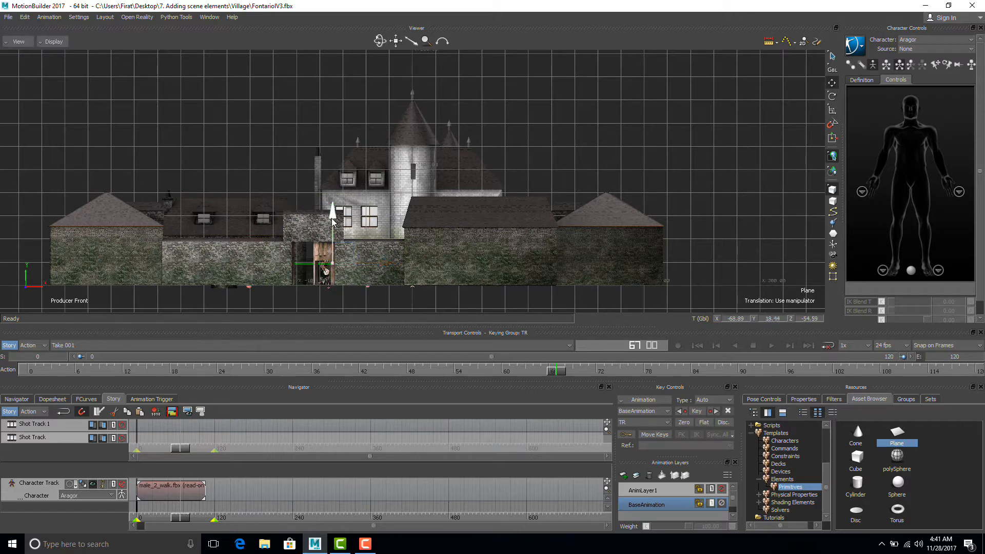
left_click_drag(332, 222, 326, 243)
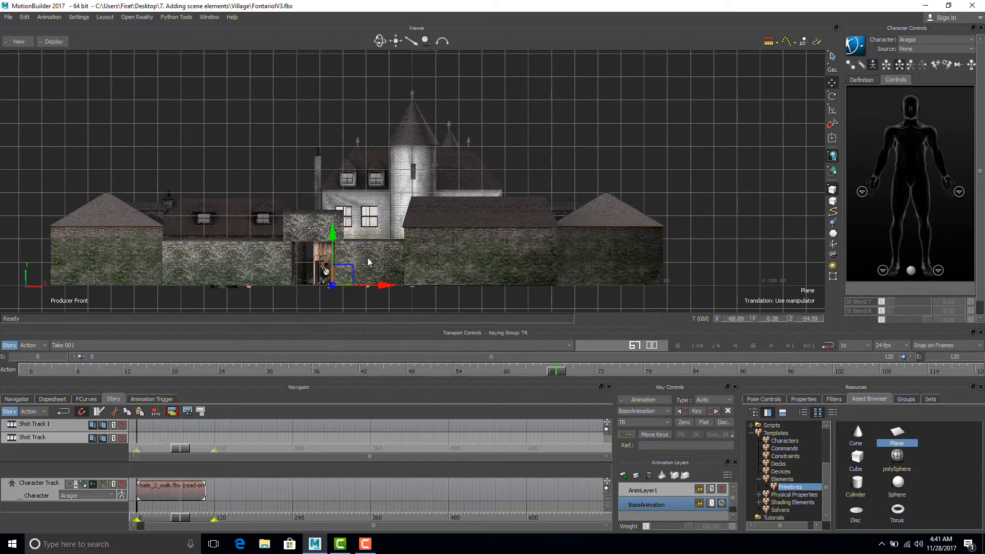
scroll(449, 268, "up", 5)
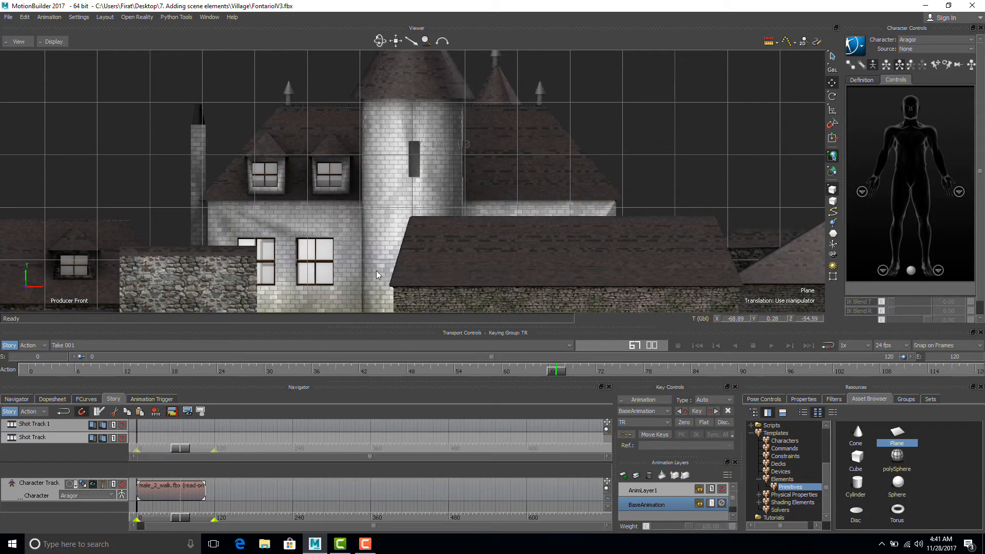
left_click_drag(377, 270, 374, 169, "shift")
left_click_drag(362, 204, 399, 186, "shift")
left_click_drag(315, 209, 424, 136, "shift")
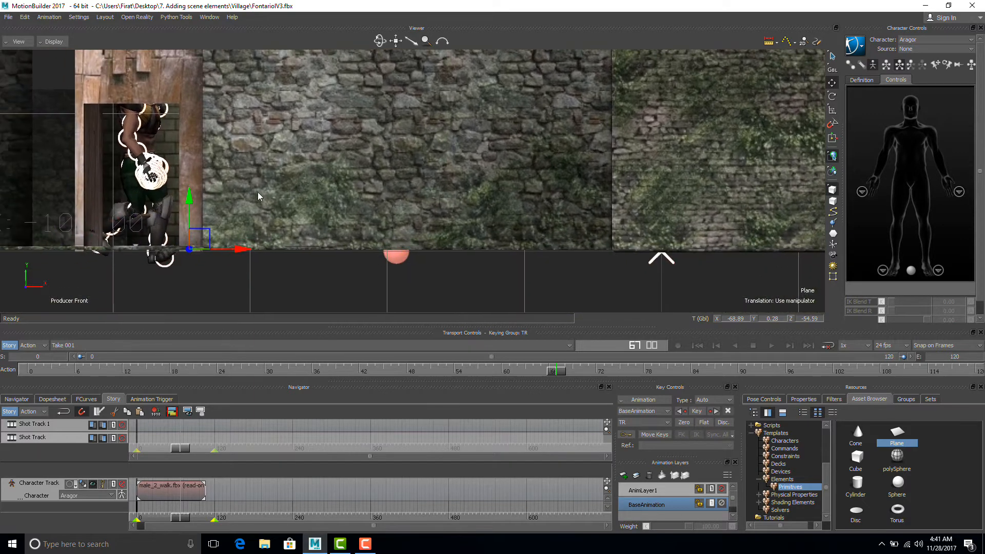
left_click_drag(264, 193, 331, 173, "shift")
left_click_drag(258, 184, 258, 188)
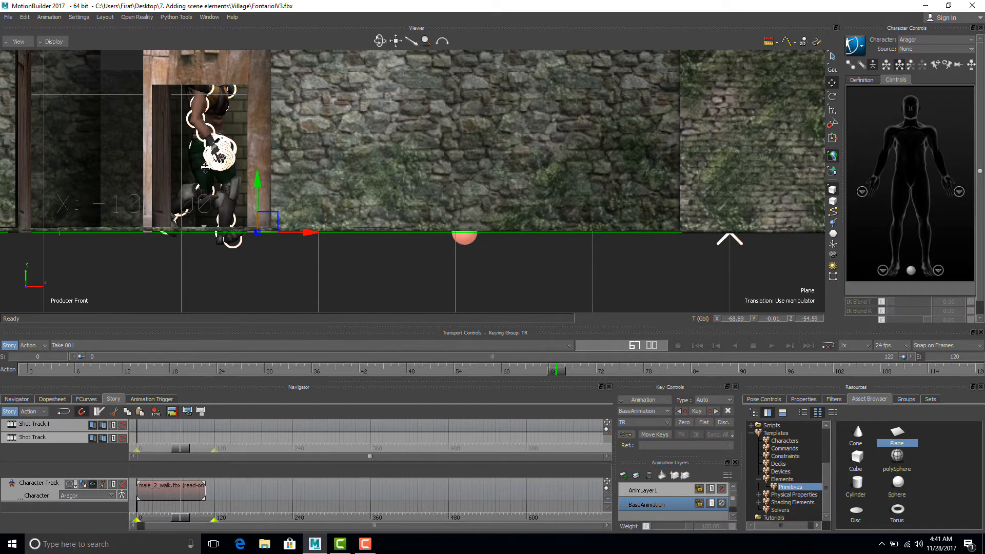
Raise Aragor's root to about Y 1.65 so his feet rest on the plane, and return to the Producer Perspective view.
left_click(16, 400)
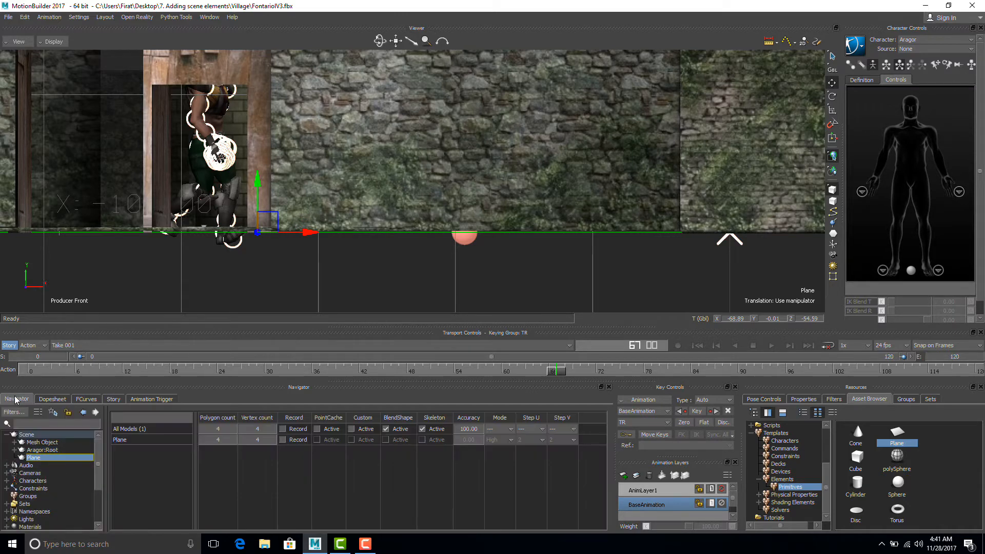
left_click(43, 450)
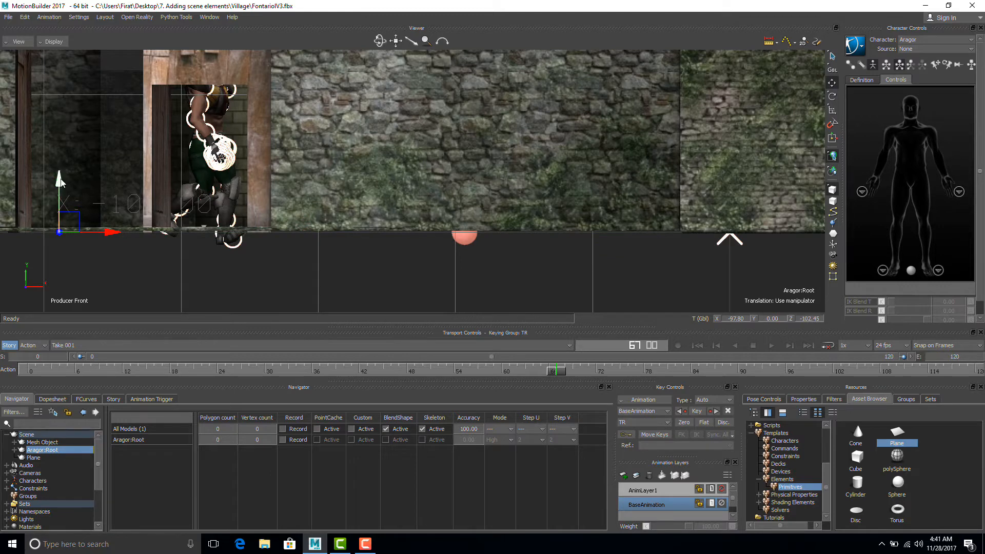
left_click_drag(60, 181, 63, 167)
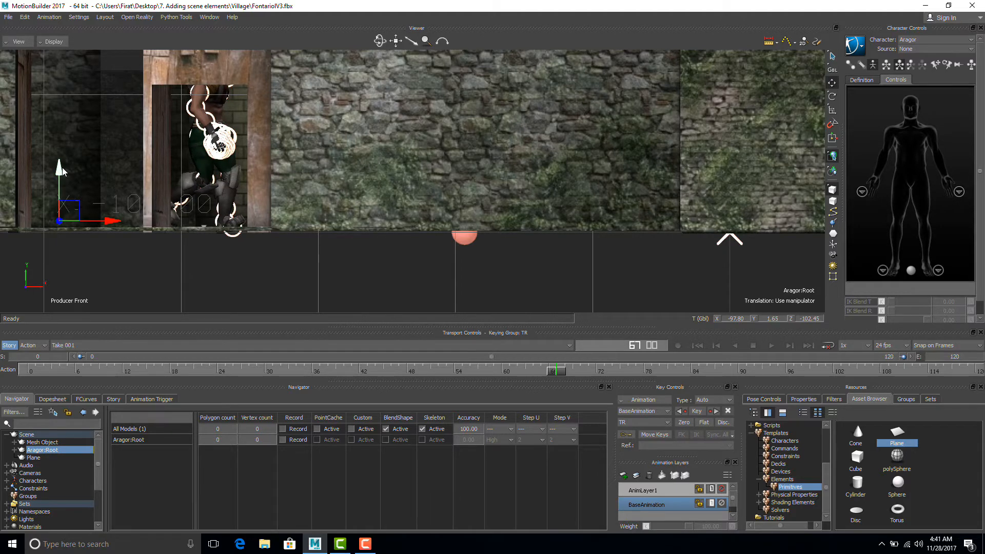
key("ctrl+e")
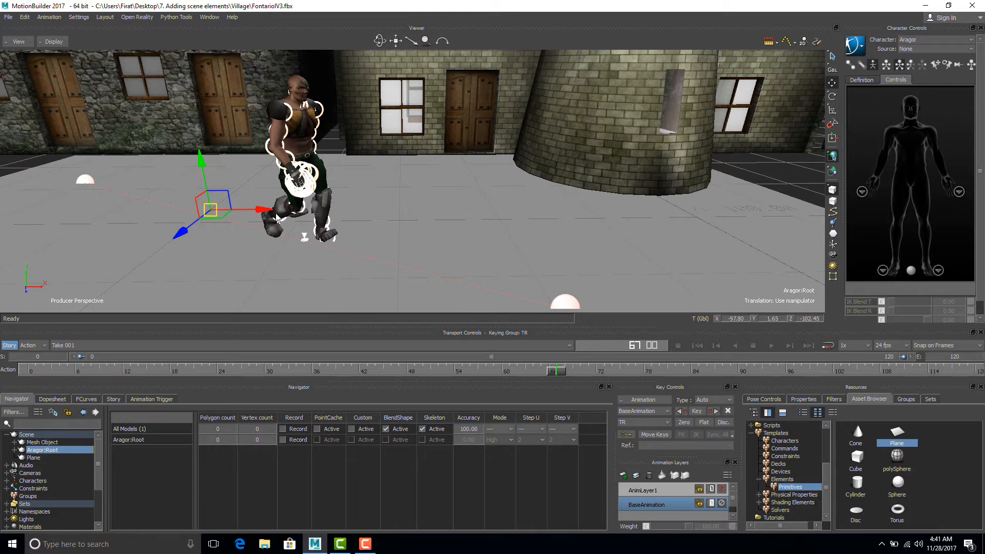
left_click_drag(269, 211, 223, 208)
key("ctrl+z")
Move the ground plane toward the cottages, to about X -131.62, Z -79.90.
left_click(410, 215)
left_click_drag(418, 236, 273, 251, "ctrl")
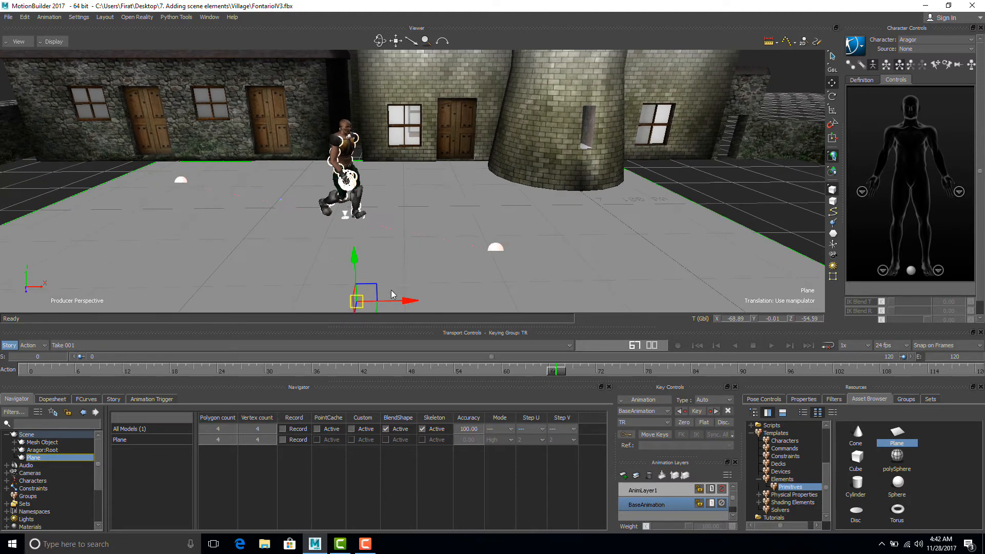
left_click_drag(368, 308, 61, 273)
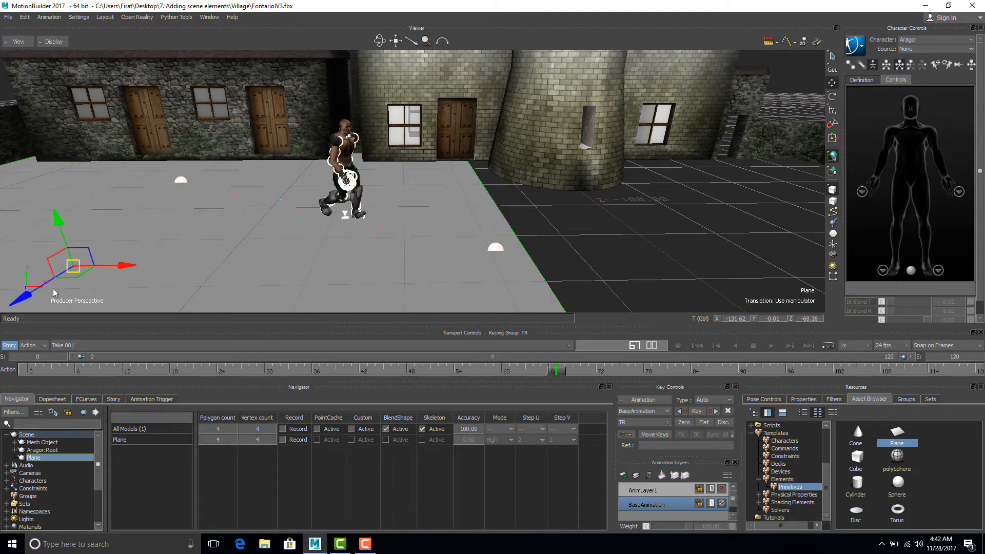
left_click_drag(17, 299, 58, 269)
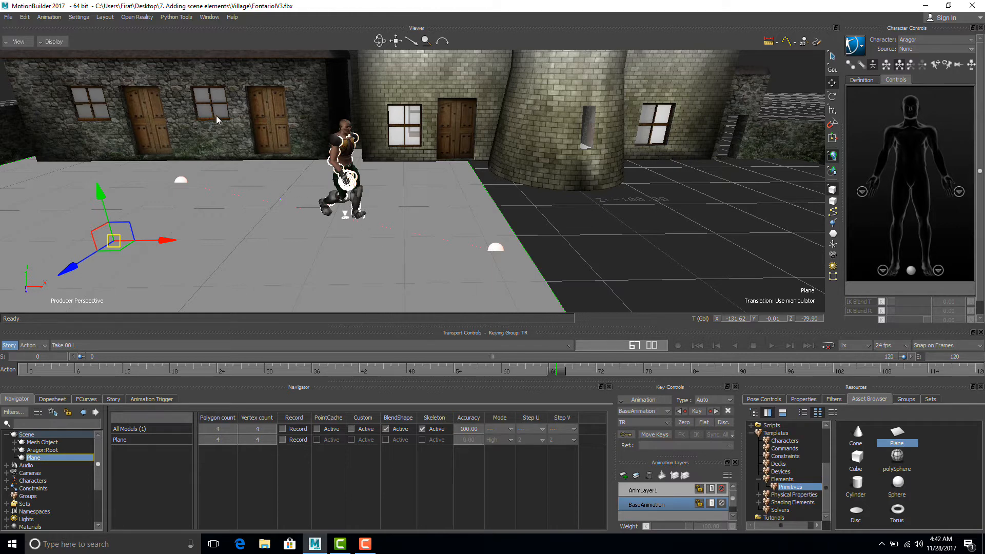
Apply the Stone-Block-Seamless-Texture image from the 7. Adding scene elements folder to the ground plane.
left_click_drag(828, 474, 827, 439)
left_click(786, 456)
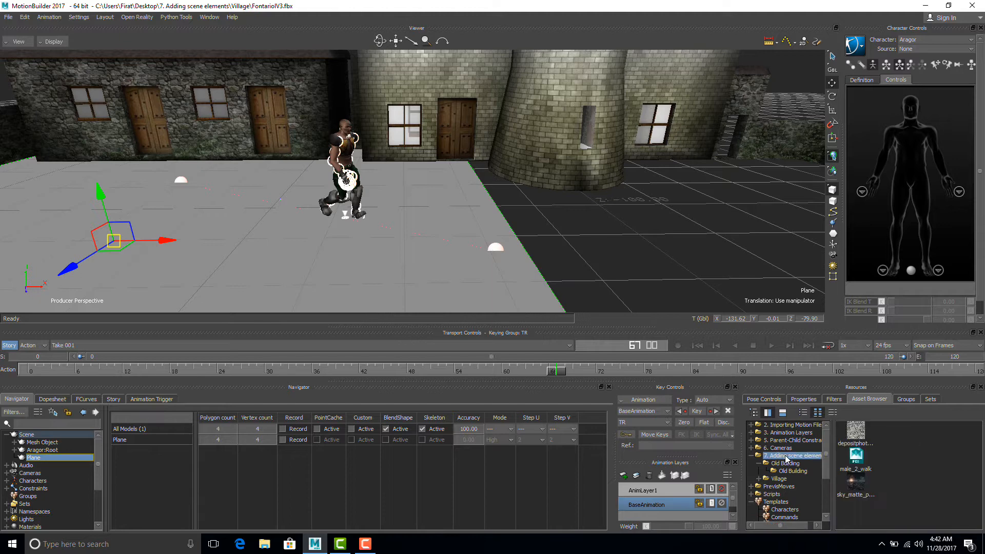
left_click(851, 429)
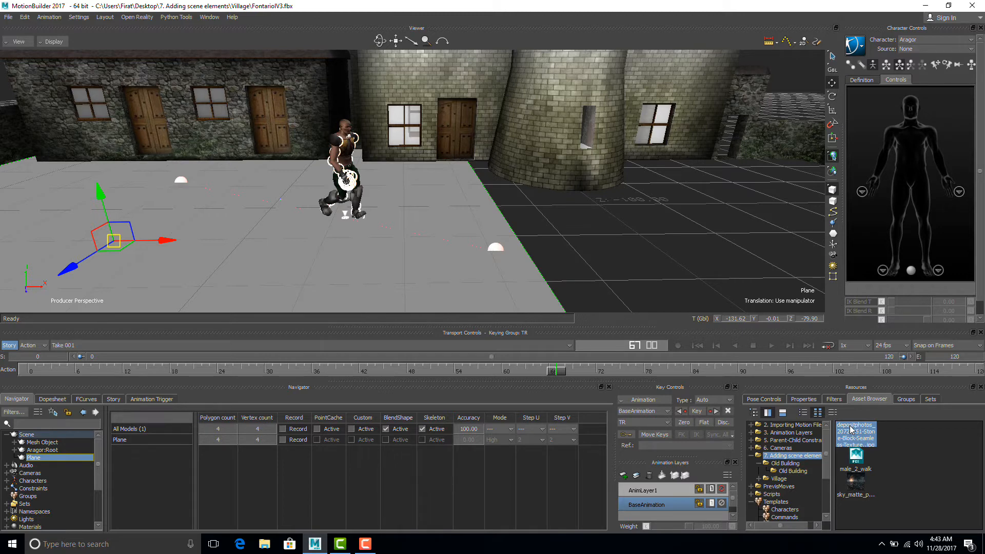
left_click_drag(851, 429, 421, 247)
mouse_move(508, 259)
left_click(525, 249)
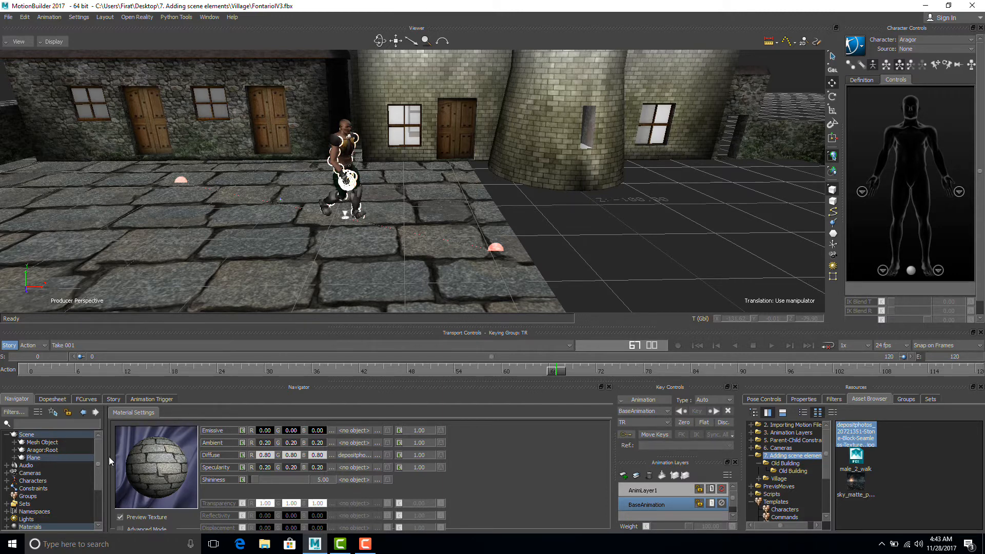
Set the texture mapping scaling of the plane's stone texture to 5.00 in both U and V.
left_click(14, 458)
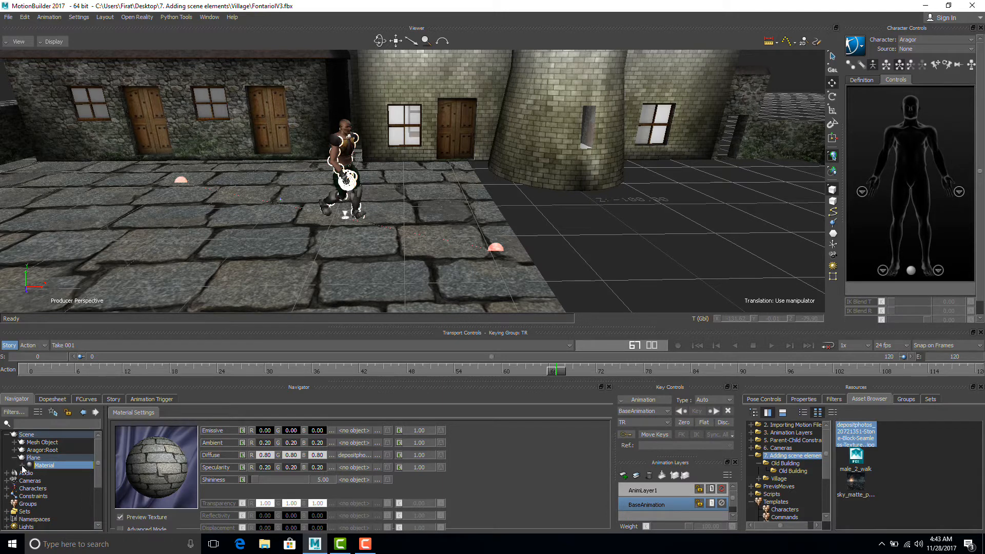
left_click(22, 466)
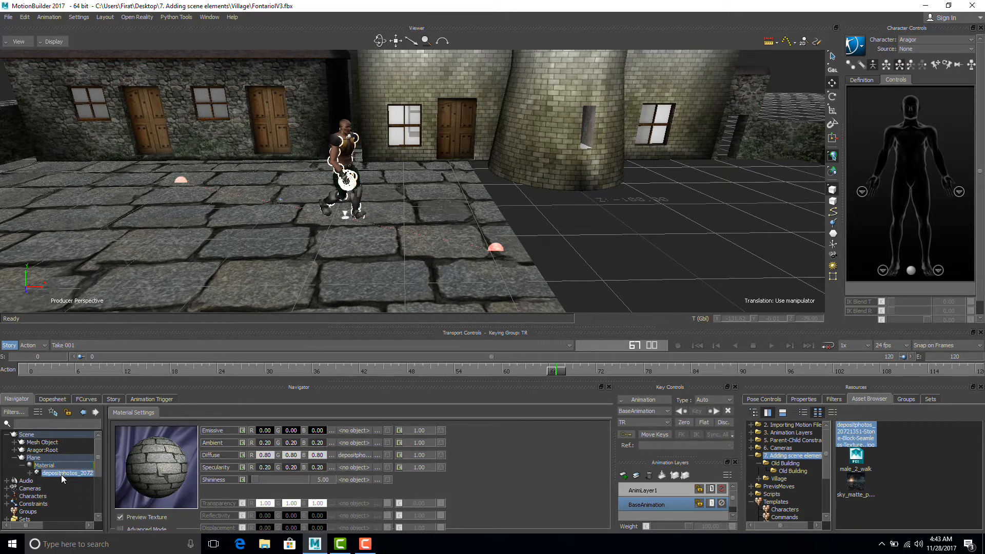
double_click(61, 475)
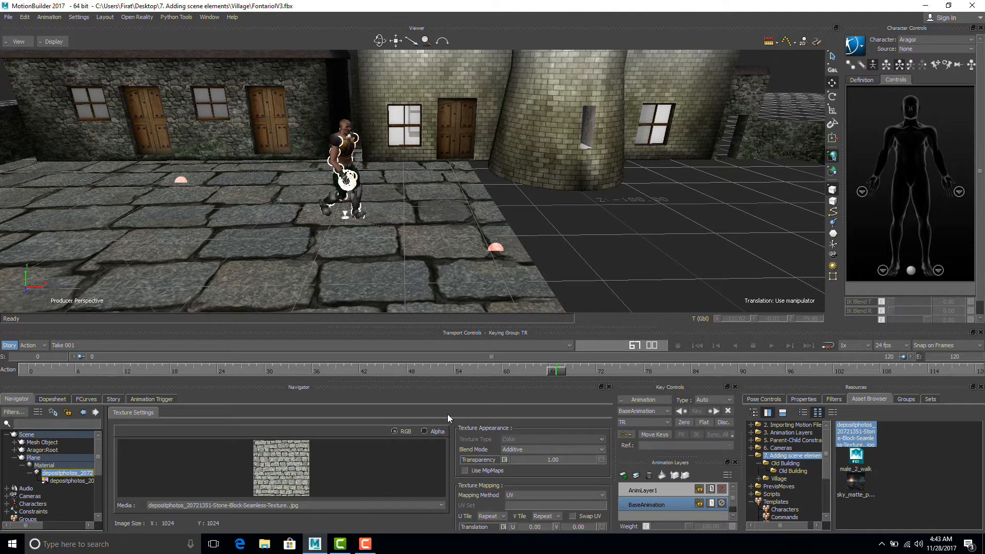
left_click_drag(494, 383, 479, 333)
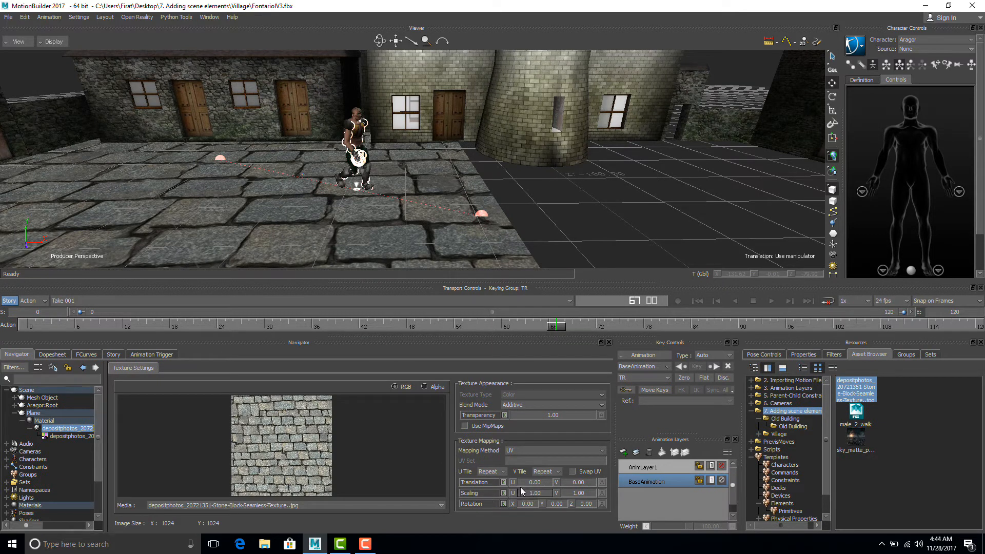
left_click_drag(531, 494, 538, 491)
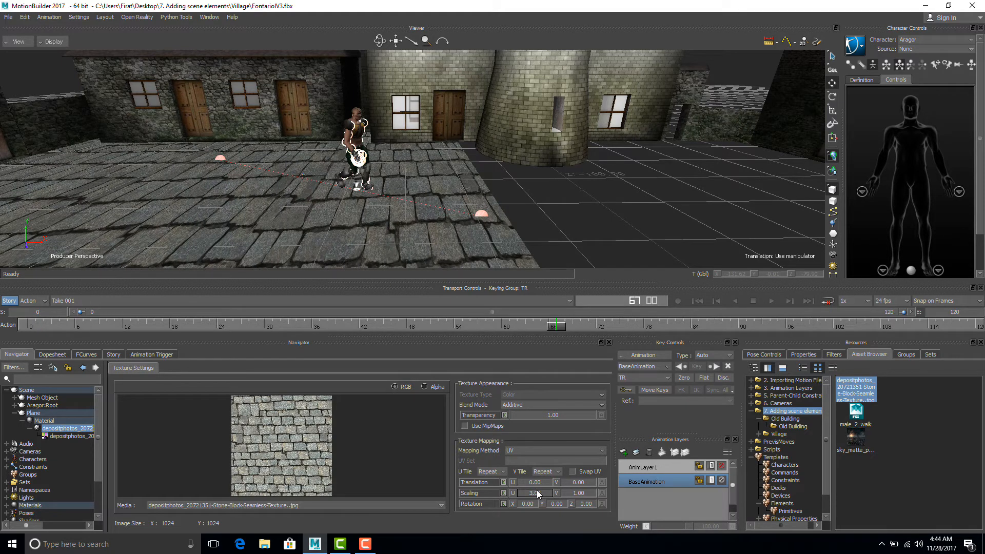
double_click(537, 491)
type("5")
key("Return")
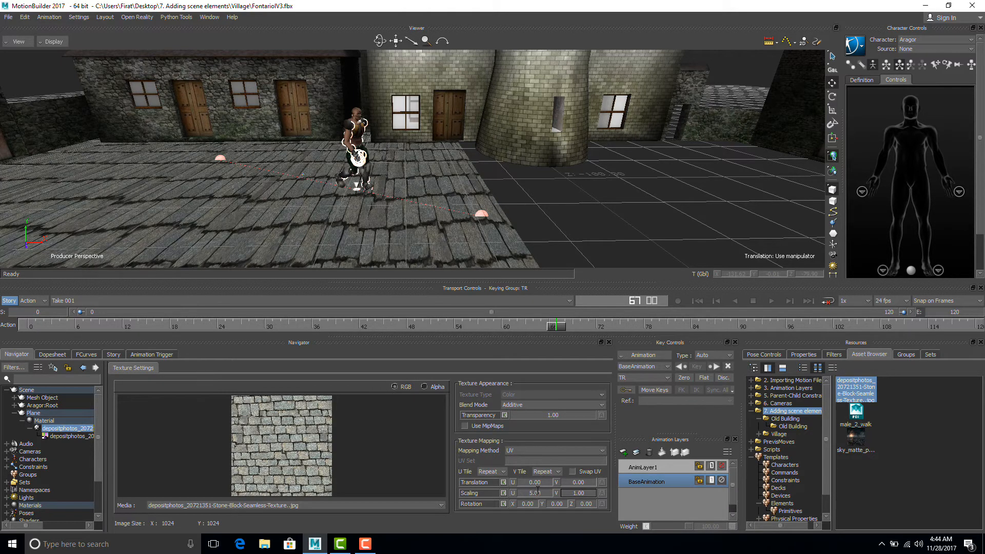
type("5")
key("Return")
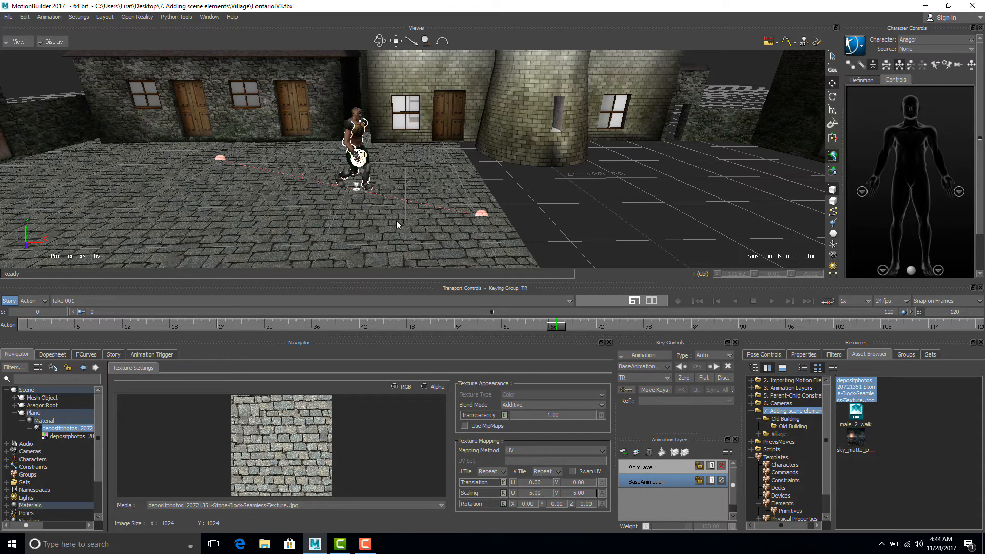
Check the paved ground up close and scrub the walk back to about frame 28.
left_click_drag(396, 214, 517, 191, "ctrl")
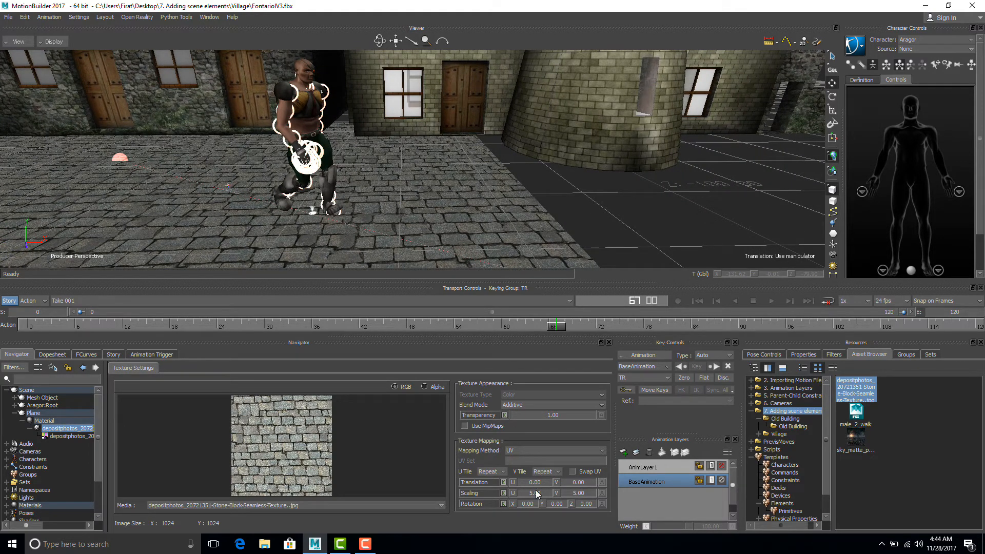
left_click_drag(556, 326, 252, 288)
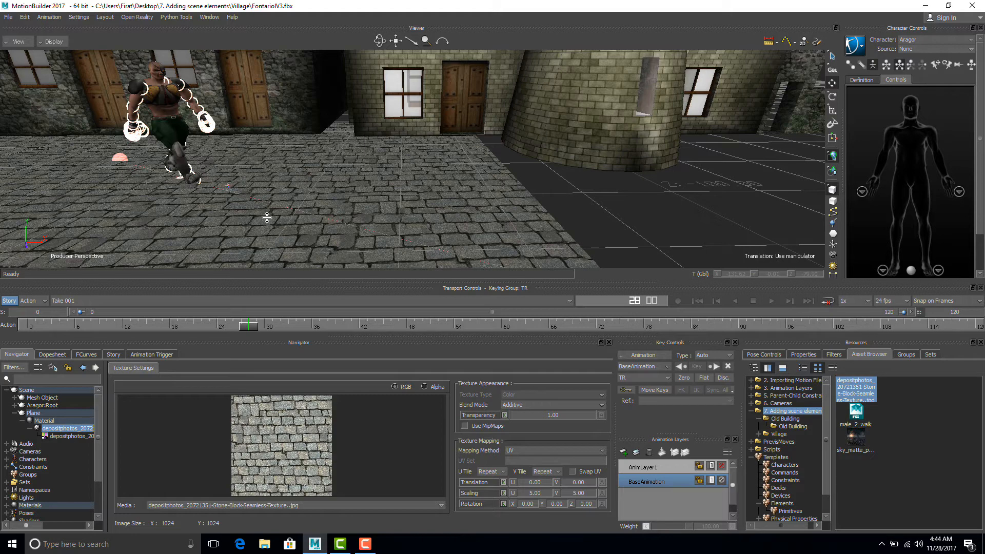
Add a Sphere primitive to the courtyard and move it next to the character, to about X -80.13, Y 15.46, Z -79.90.
left_click_drag(269, 179, 213, 182, "ctrl+shift")
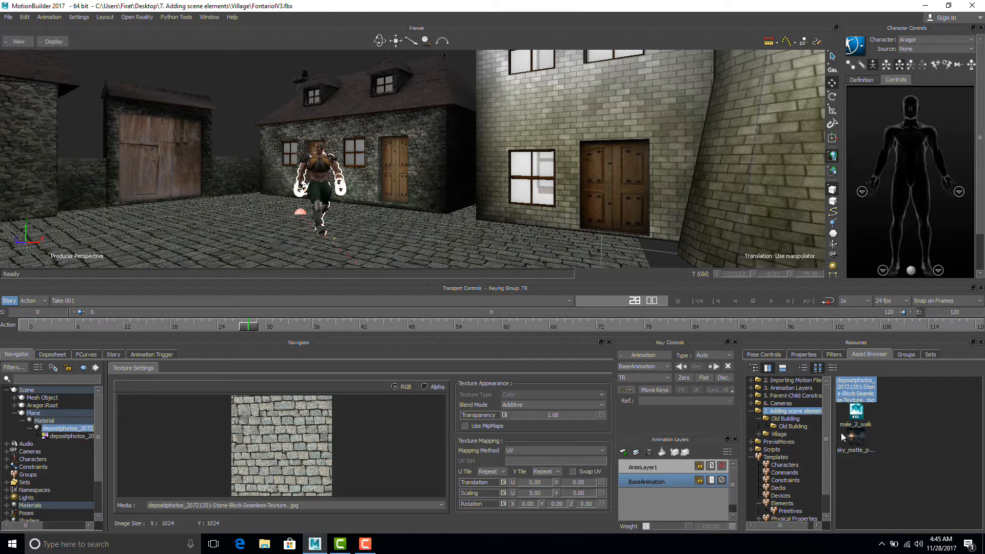
scroll(825, 459, "down", 1)
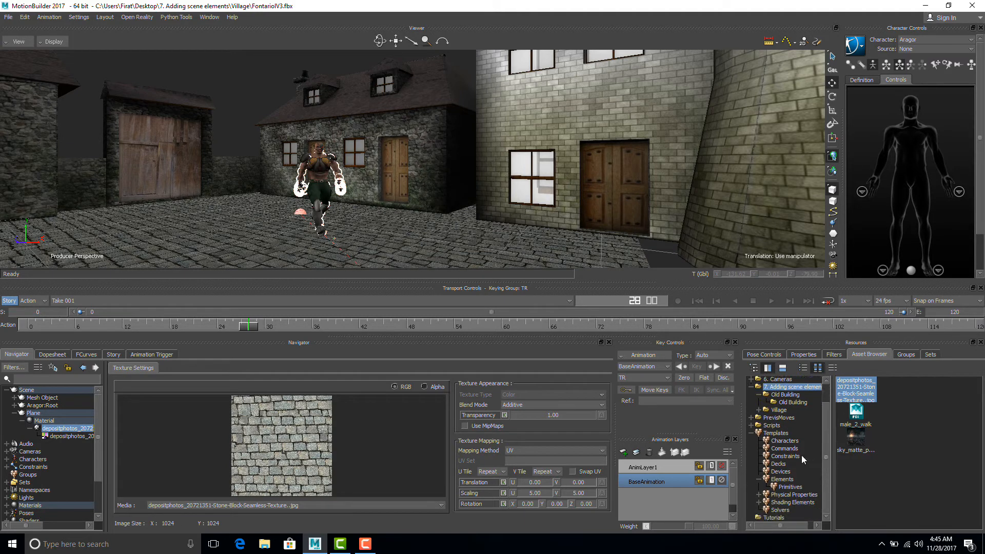
left_click(789, 487)
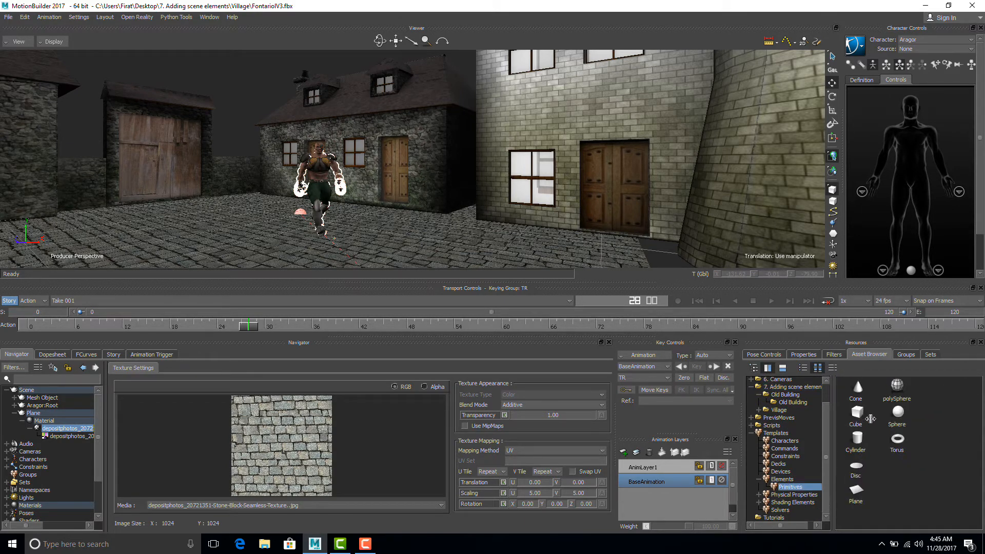
left_click_drag(897, 410, 169, 236)
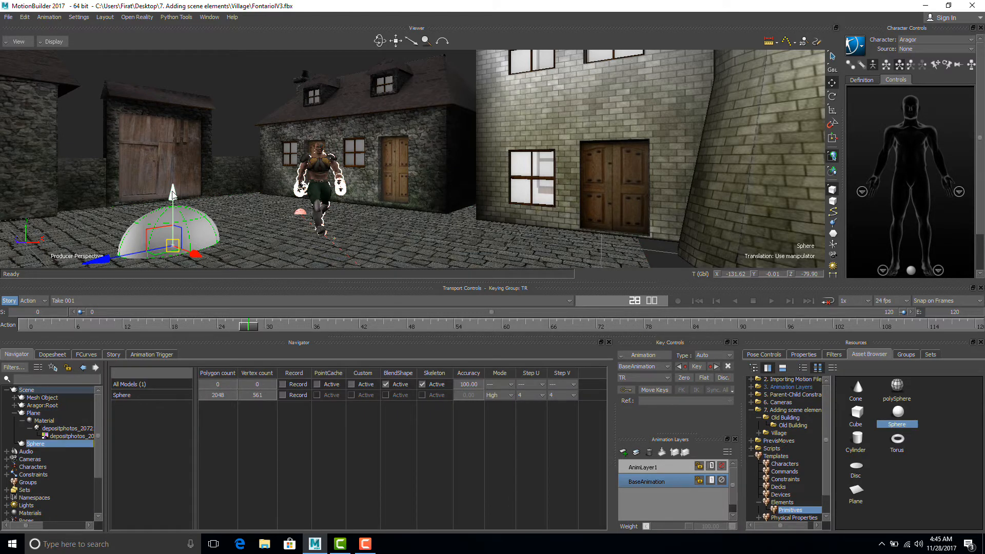
left_click_drag(190, 254, 330, 223)
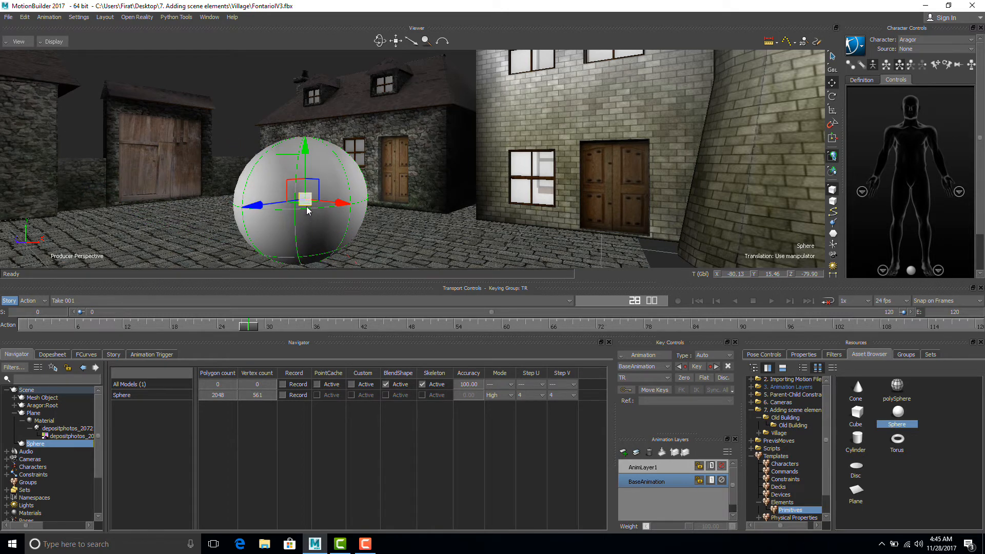
Scale the sphere uniformly to about 57.92 on all axes so it encloses the village as a sky dome.
key("s")
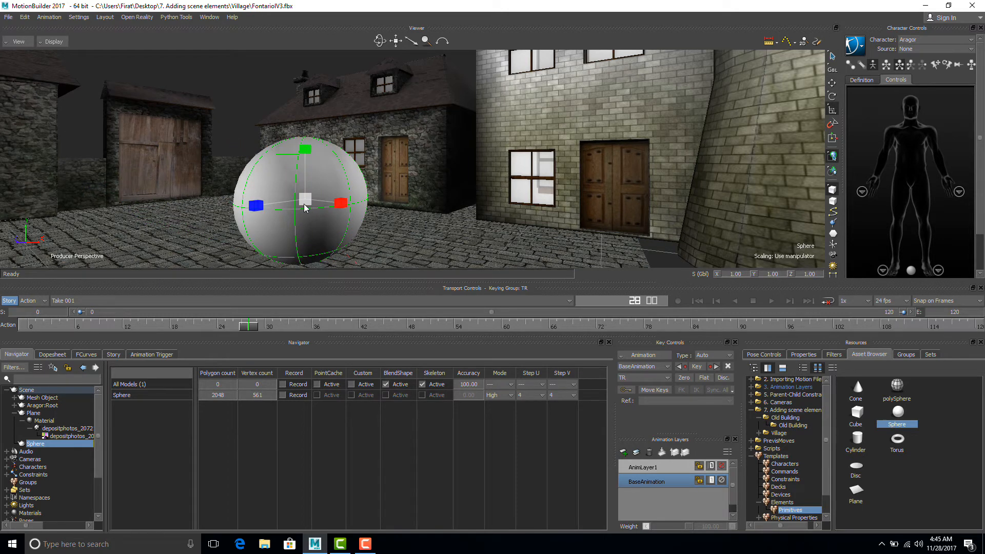
left_click_drag(304, 207, 708, 217)
left_click_drag(307, 201, 545, 202)
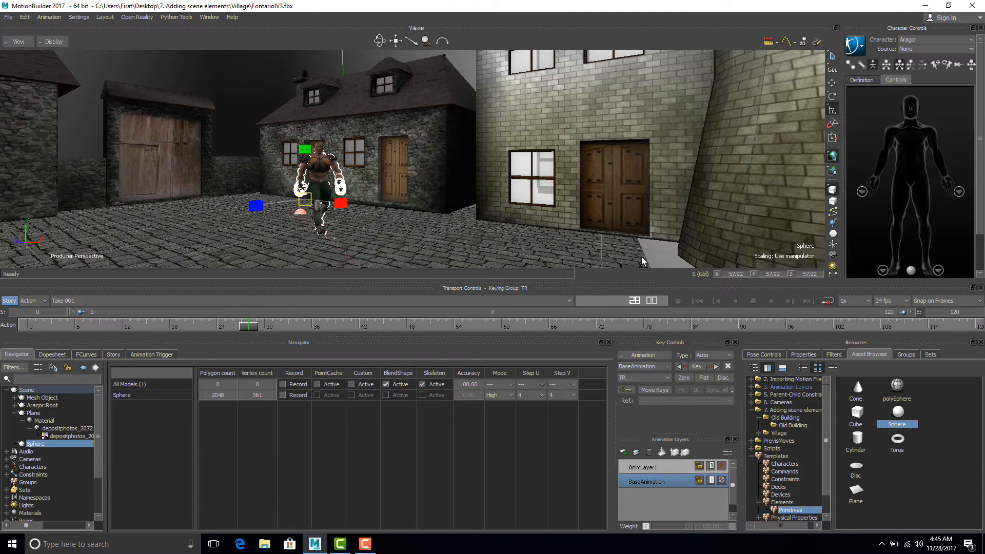
Attach the sky_matte_painting_01 image from the 7. Adding scene elements folder to the sphere's material as its Diffuse texture.
left_click(780, 410)
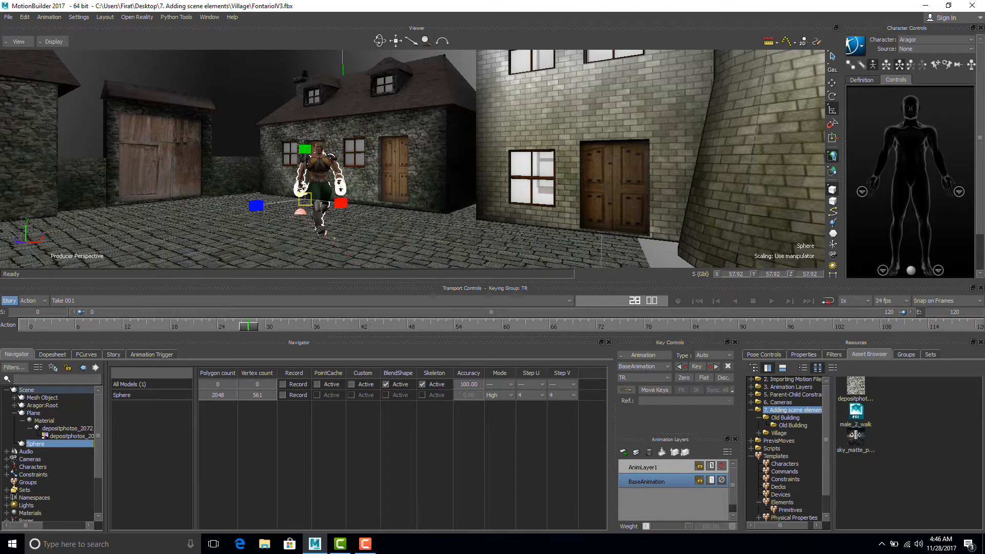
left_click_drag(856, 434, 257, 83)
mouse_move(256, 80)
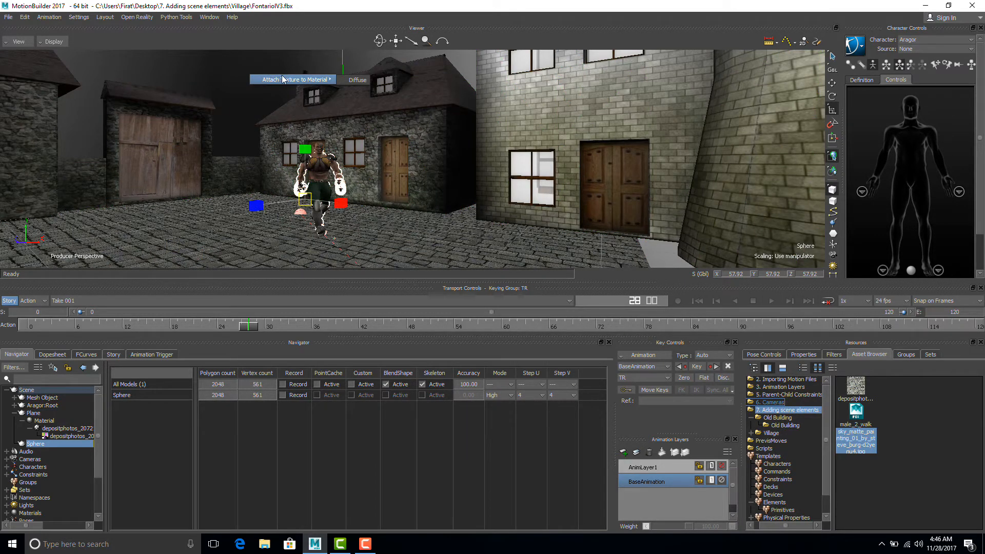
left_click(366, 81)
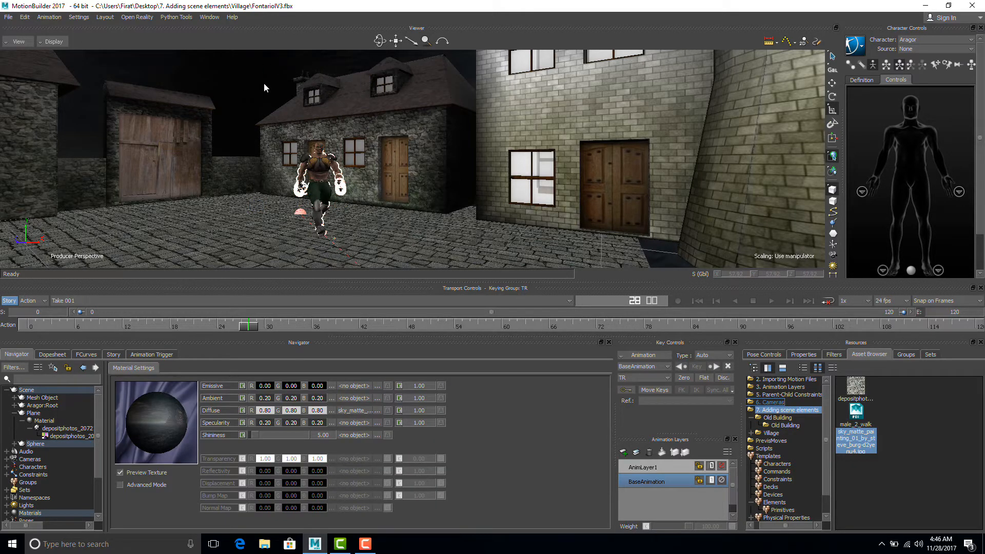
Set the sky sphere material's Emissive colour to 1.00 in red, green and blue.
mouse_move(268, 88)
left_mouse_down("ctrl+shift")
mouse_move(263, 28)
mouse_move(229, 29)
mouse_move(222, 53)
mouse_move(191, 50)
mouse_move(262, 63)
mouse_move(266, 79)
left_mouse_up("ctrl+shift")
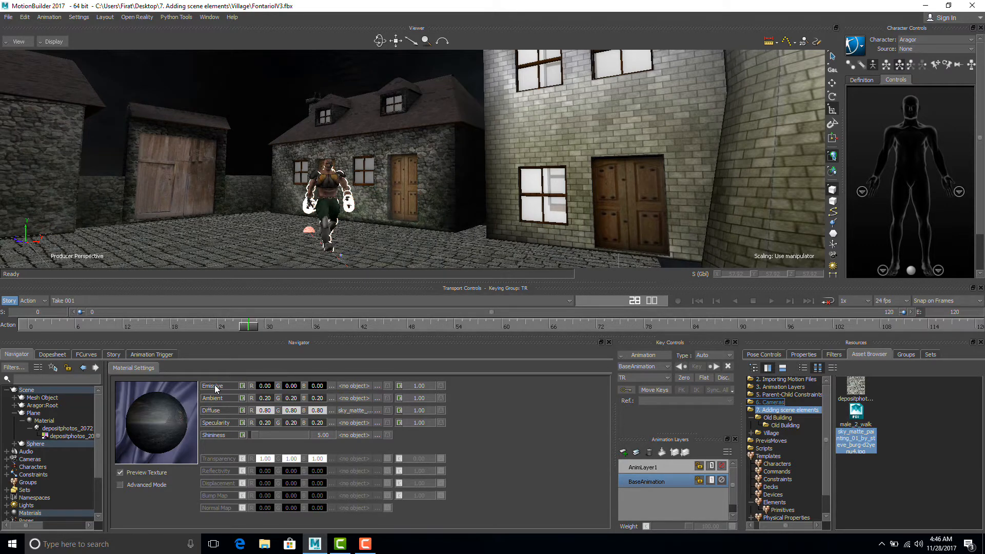
left_click_drag(265, 387, 296, 393)
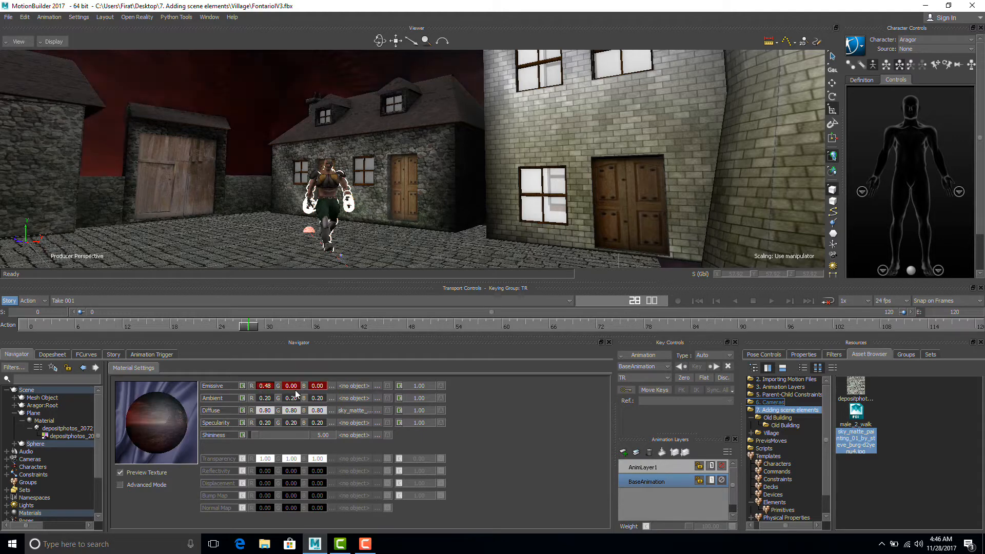
double_click(267, 386)
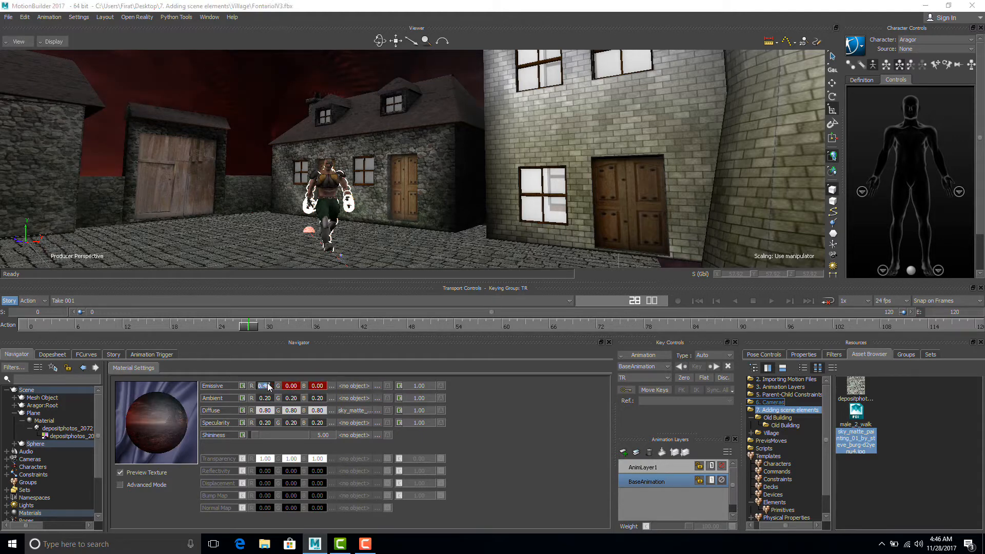
type("1")
key("Return")
double_click(297, 387)
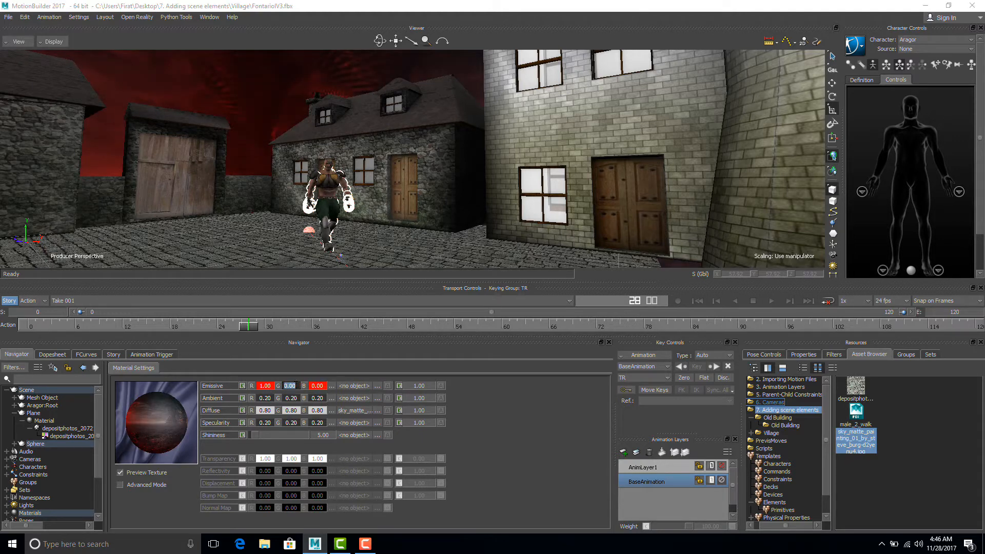
type("1")
key("Return")
double_click(304, 387)
type("1")
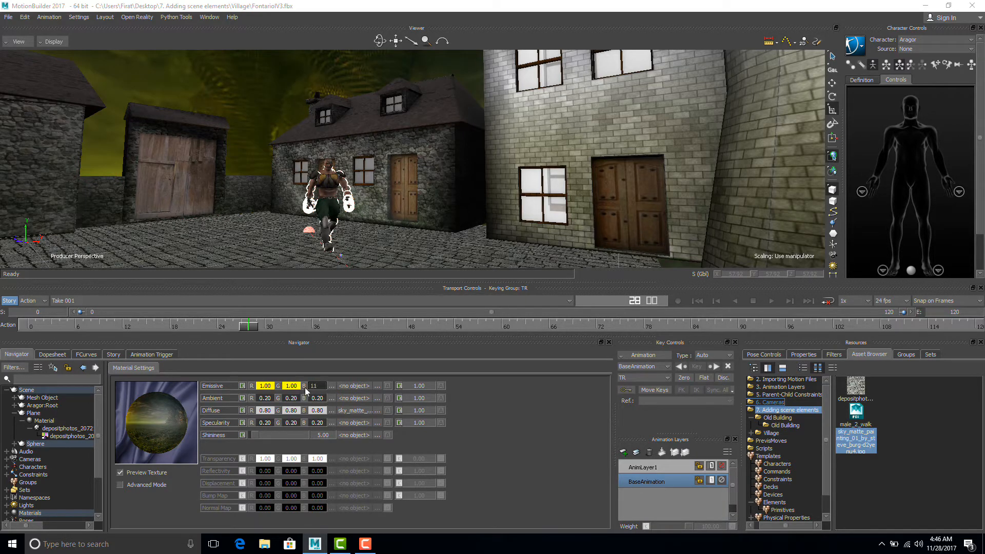
key("Return")
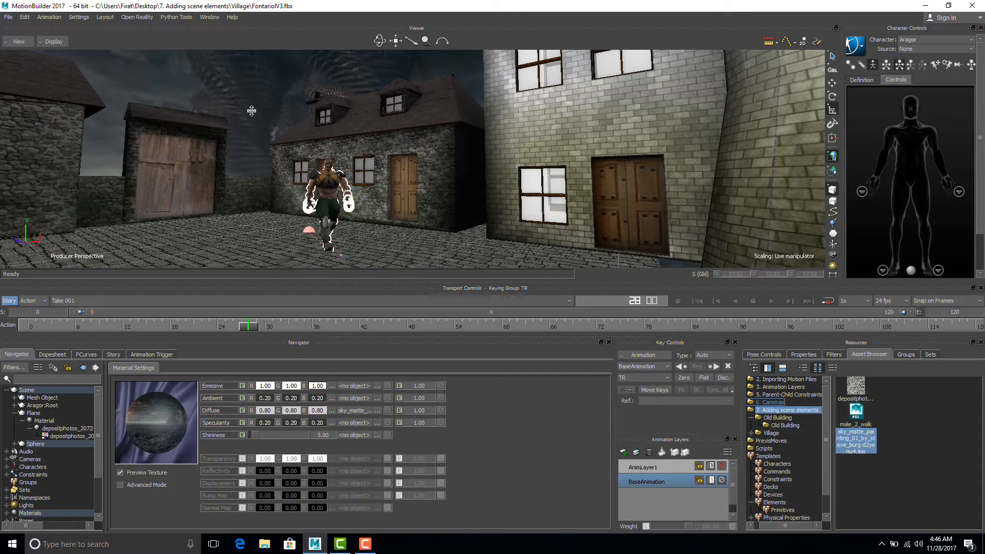
Rotate the sky sphere about its Y axis to about -85.39 degrees.
left_click(213, 82)
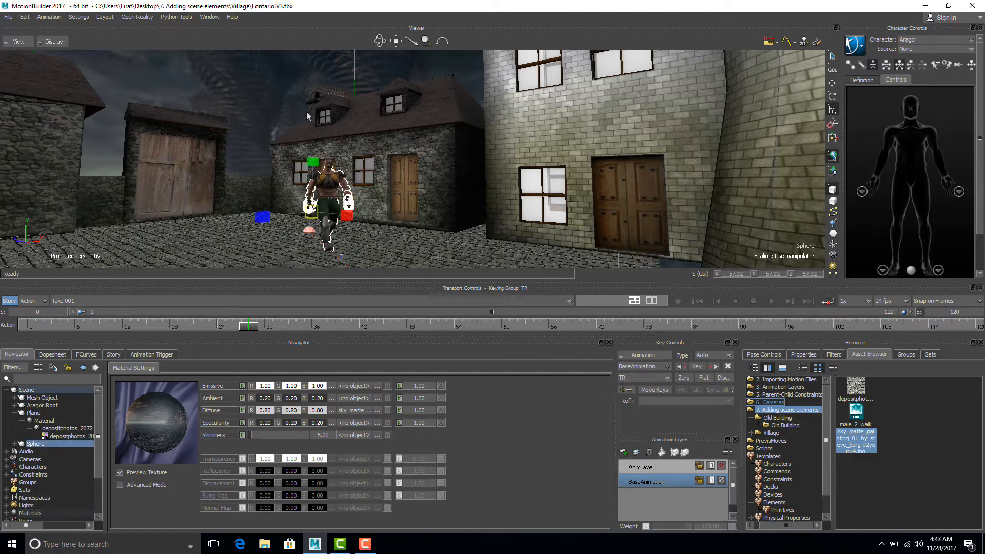
key("e")
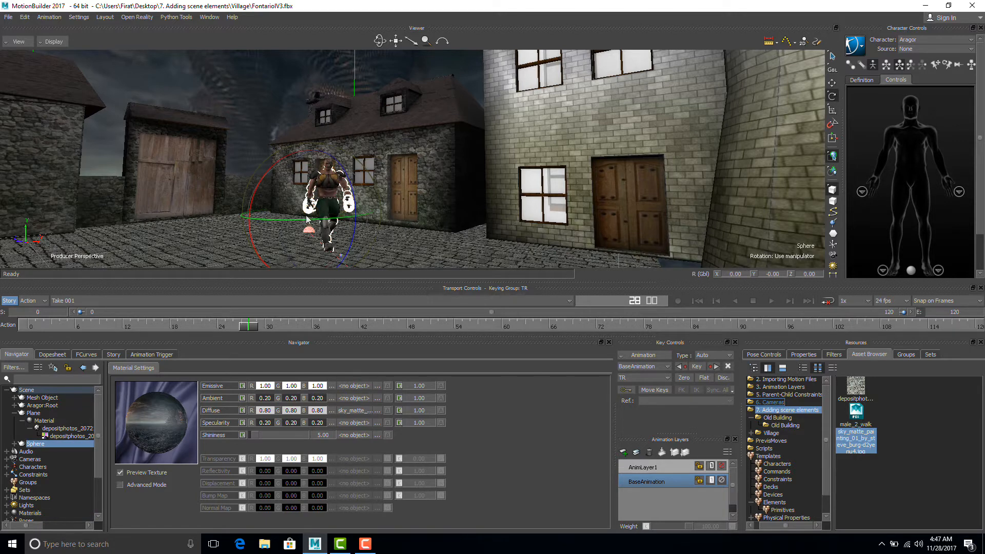
left_click_drag(307, 219, 451, 249)
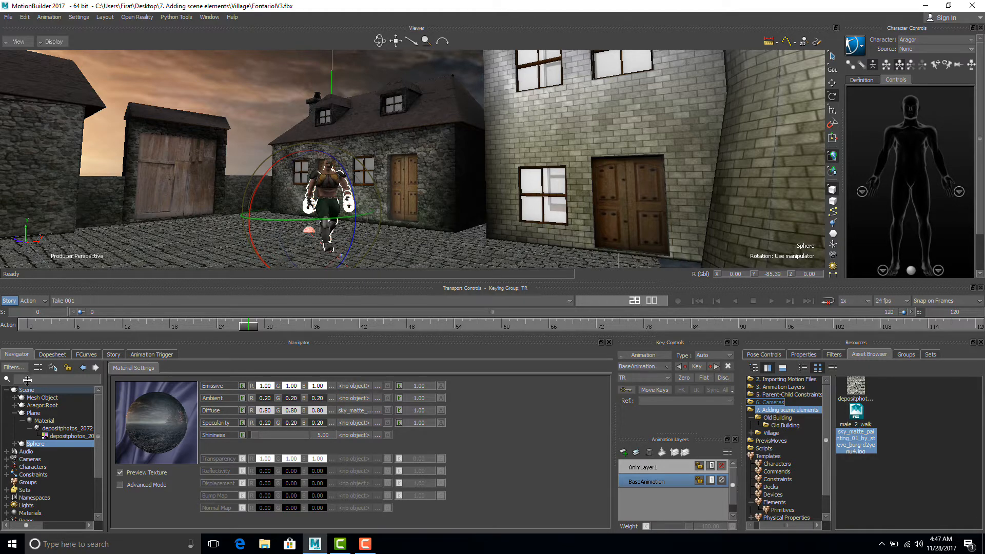
Add a Camera from the Elements templates to the village courtyard.
left_click(6, 390)
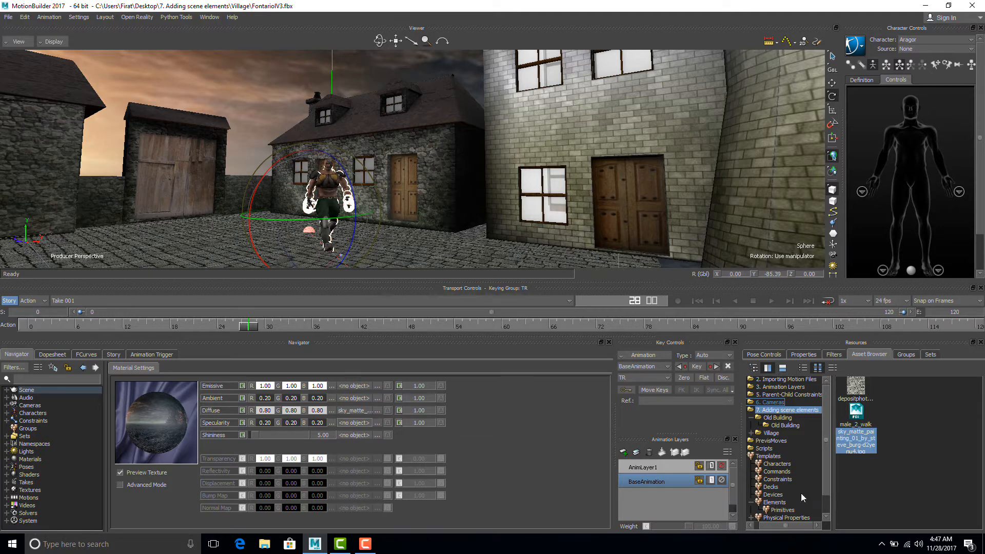
scroll(825, 481, "down", 2)
left_click(772, 485)
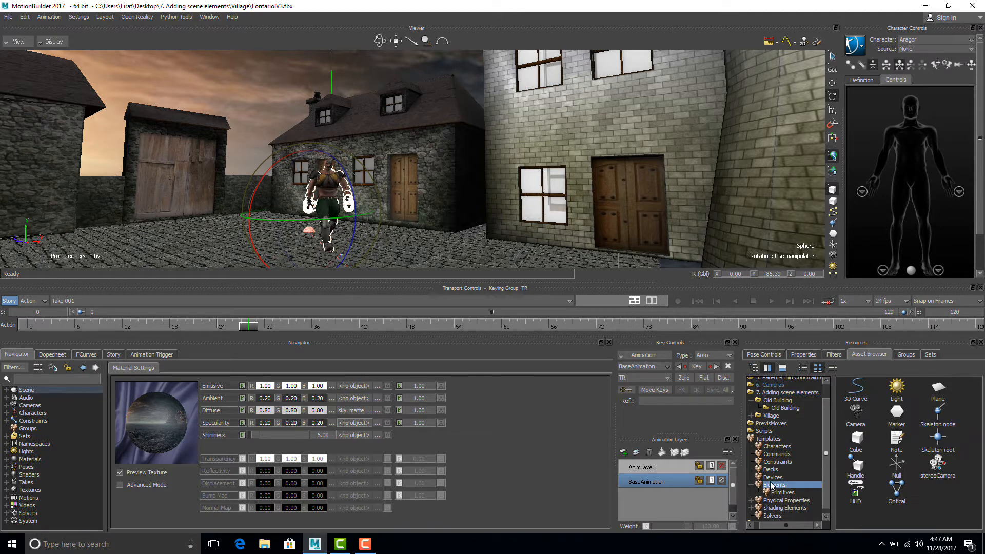
left_click_drag(856, 407, 467, 261)
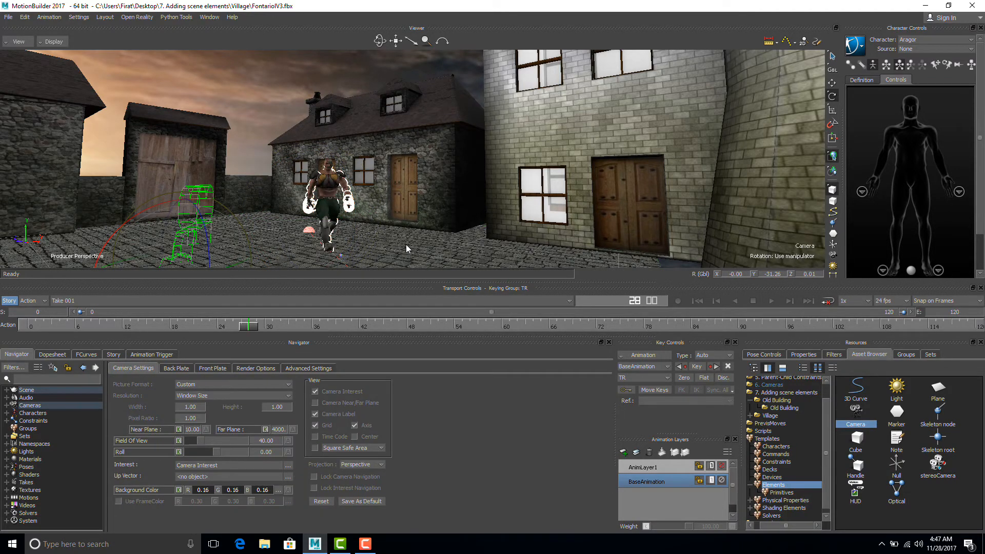
Rename the new camera in the scene hierarchy as Camera_A.
left_click_drag(405, 244, 290, 236, "ctrl+shift")
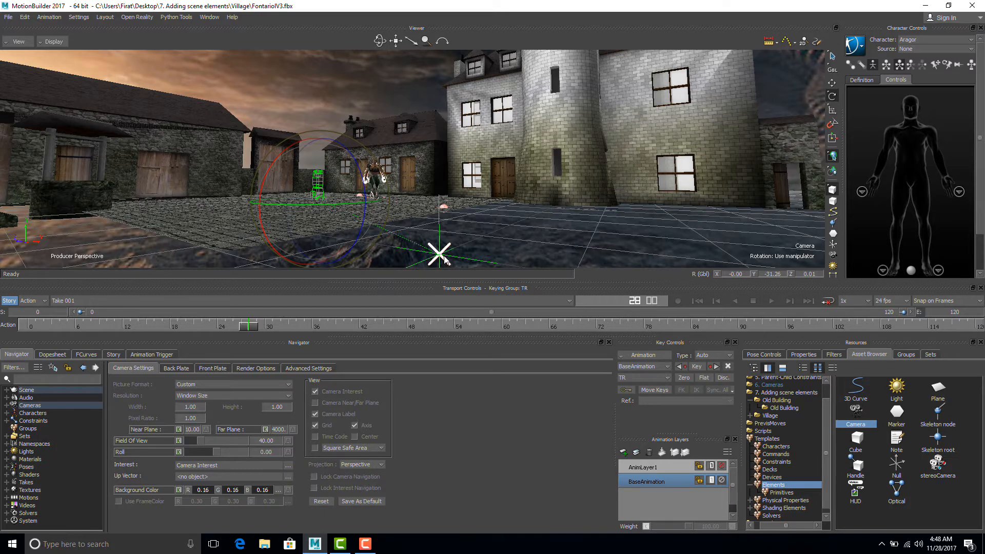
left_click(6, 390)
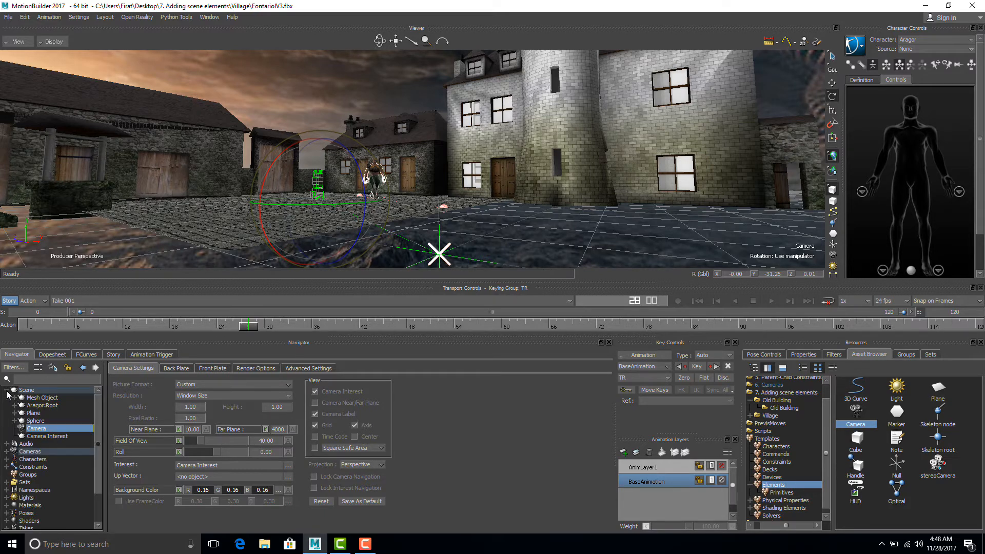
right_click(44, 431)
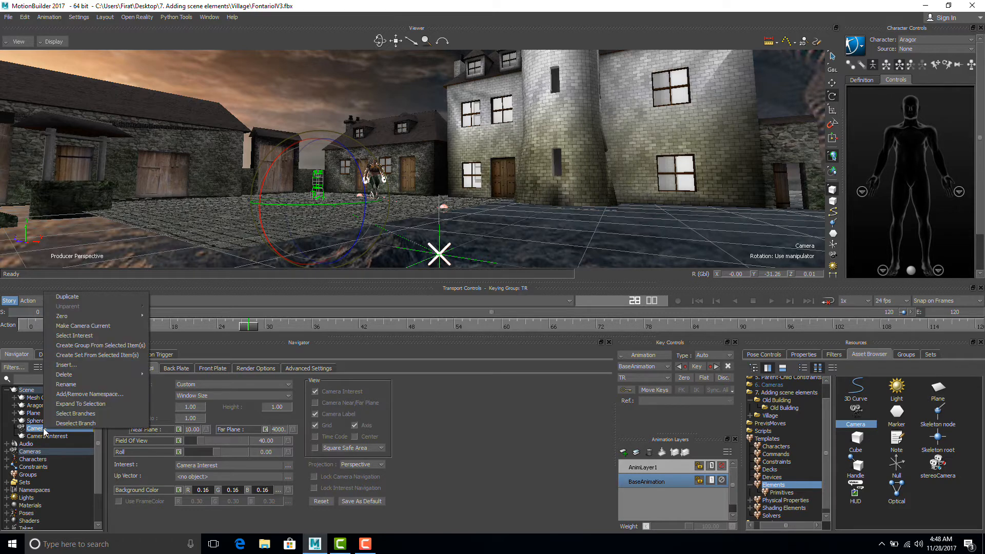
left_click(77, 384)
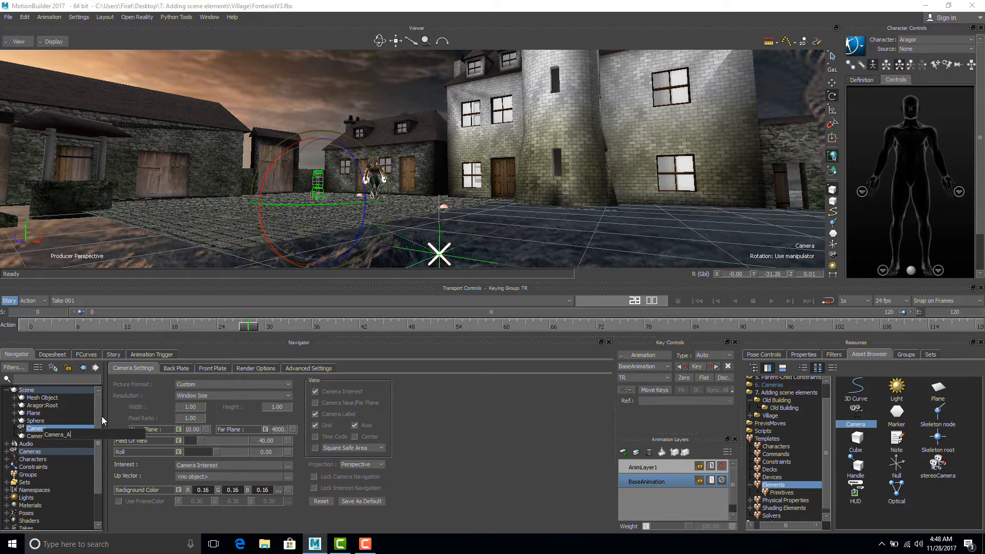
key("Return")
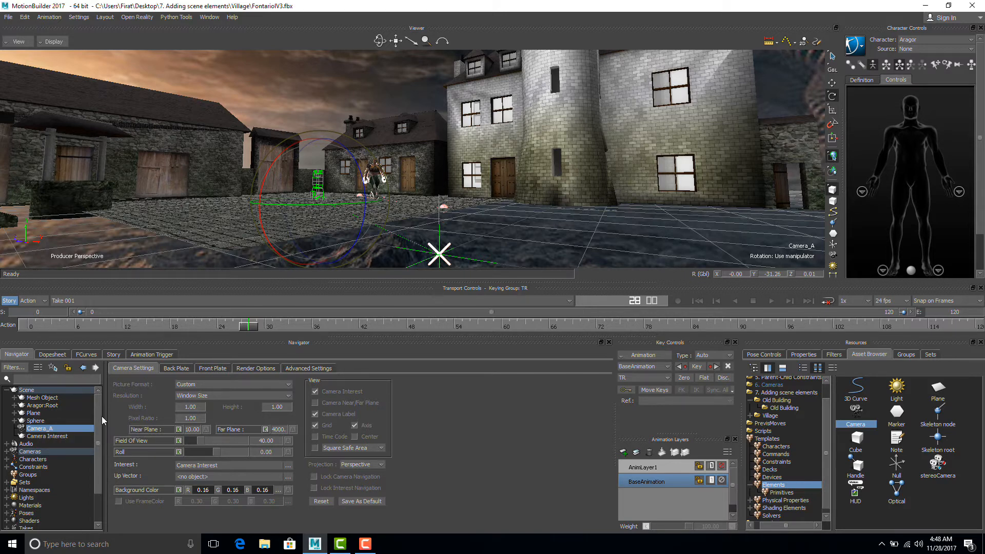
Rename the camera's interest object as Camera_A Interest.
left_click(47, 436)
right_click(48, 437)
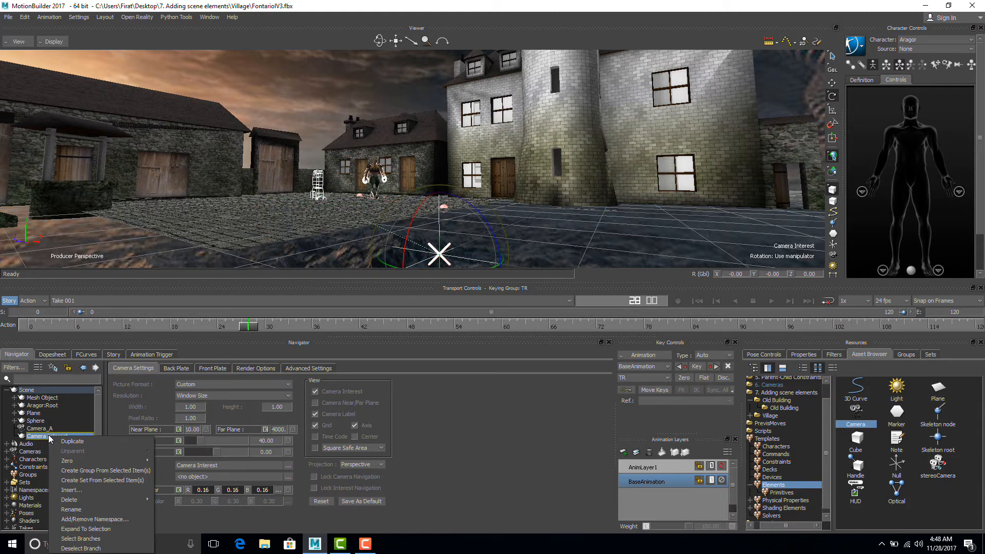
left_click(71, 509)
key("Right")
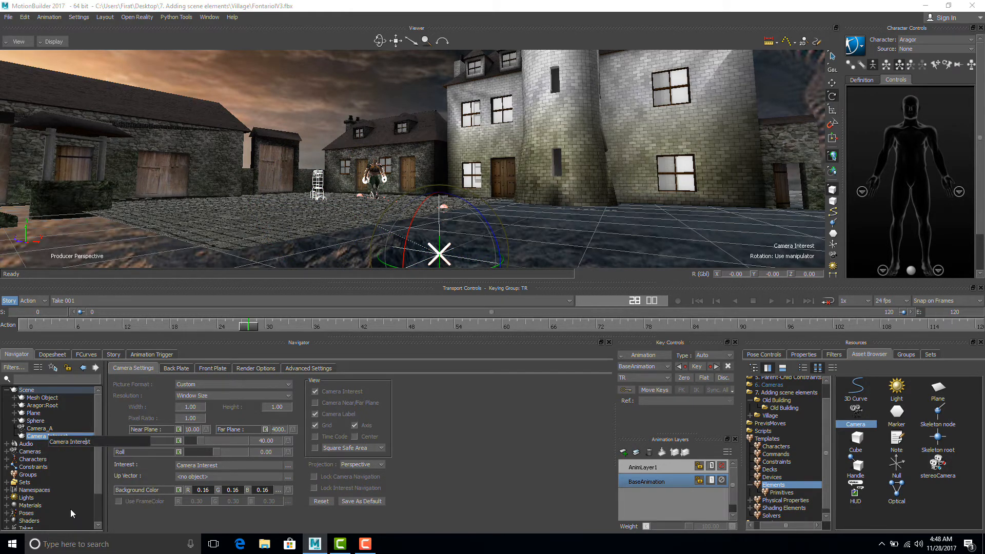
type("_A")
key("Return")
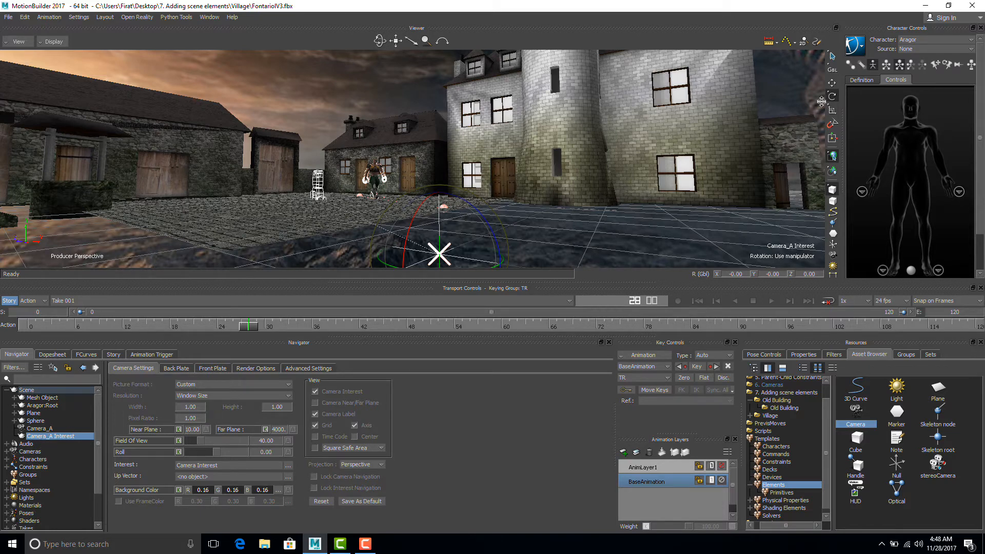
Move the Camera_A Interest beside the walking character, to about X -215.79, Y 0.00, Z -164.35.
left_click(833, 84)
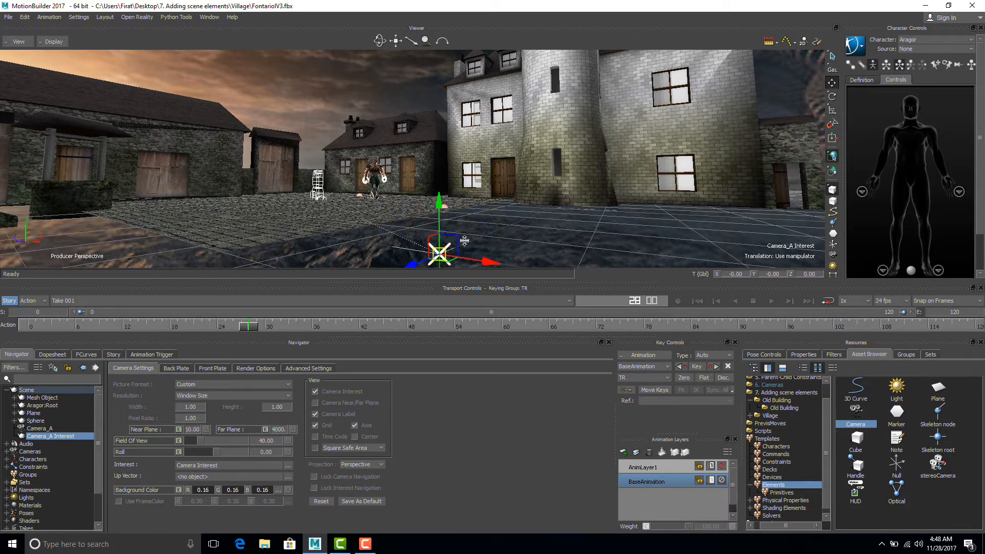
left_click_drag(453, 260, 556, 223)
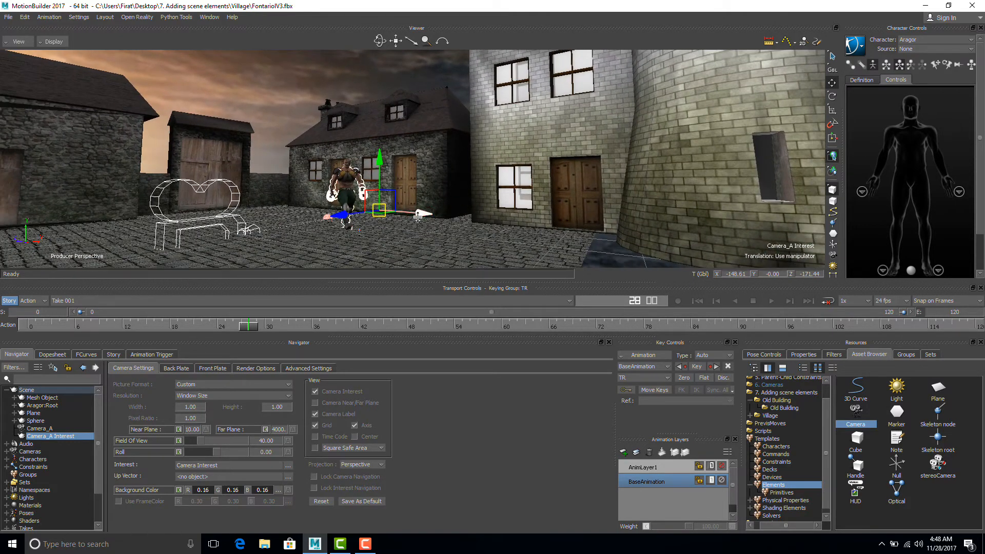
left_click_drag(417, 216, 249, 208)
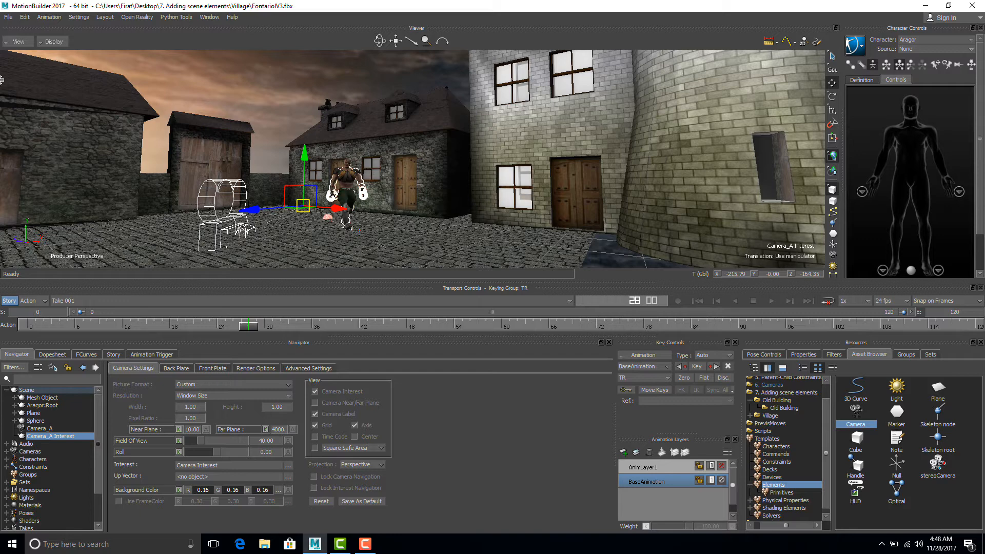
Switch the viewer from the Producer Perspective to Camera_A.
left_click(17, 42)
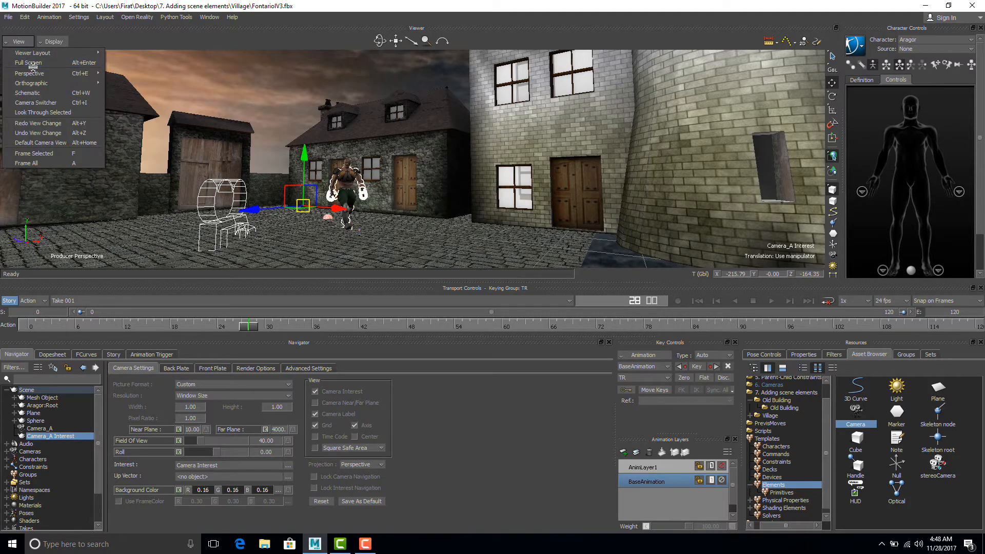
mouse_move(34, 80)
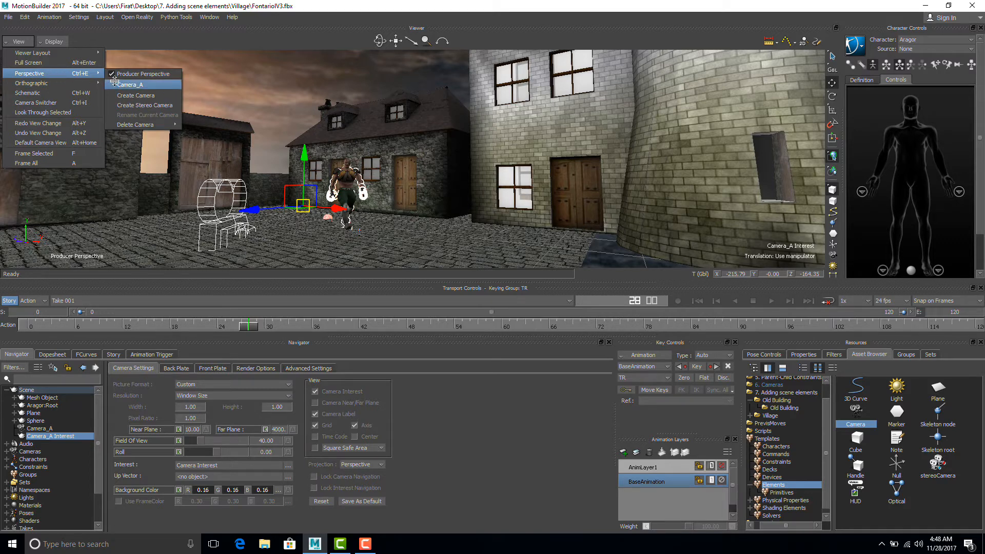
left_click(123, 85)
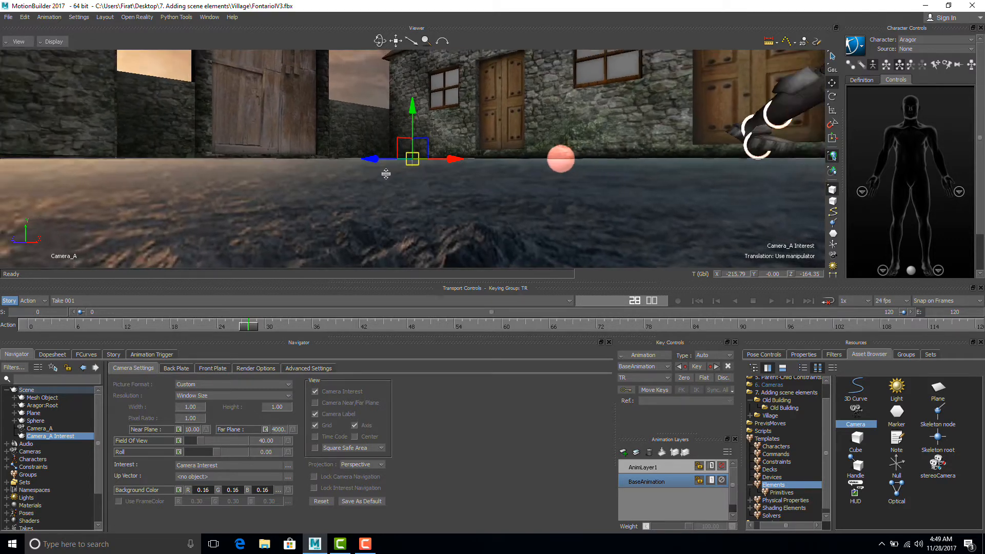
Go to frame 0 and reposition Camera_A and its interest to frame the walking character in the courtyard.
mouse_move(385, 174)
left_mouse_down("ctrl")
mouse_move(378, 176)
mouse_move(416, 182)
left_mouse_up("ctrl")
mouse_move(496, 173)
left_mouse_down("shift")
mouse_move(469, 194)
mouse_move(491, 201)
left_mouse_up("shift")
left_click_drag(241, 328, 31, 327)
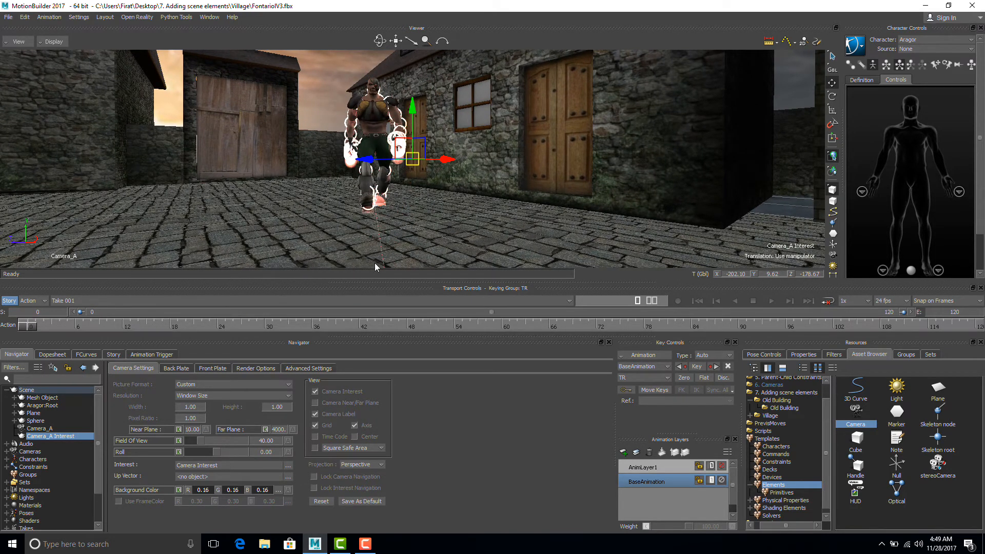
left_click_drag(388, 252, 425, 251, "ctrl")
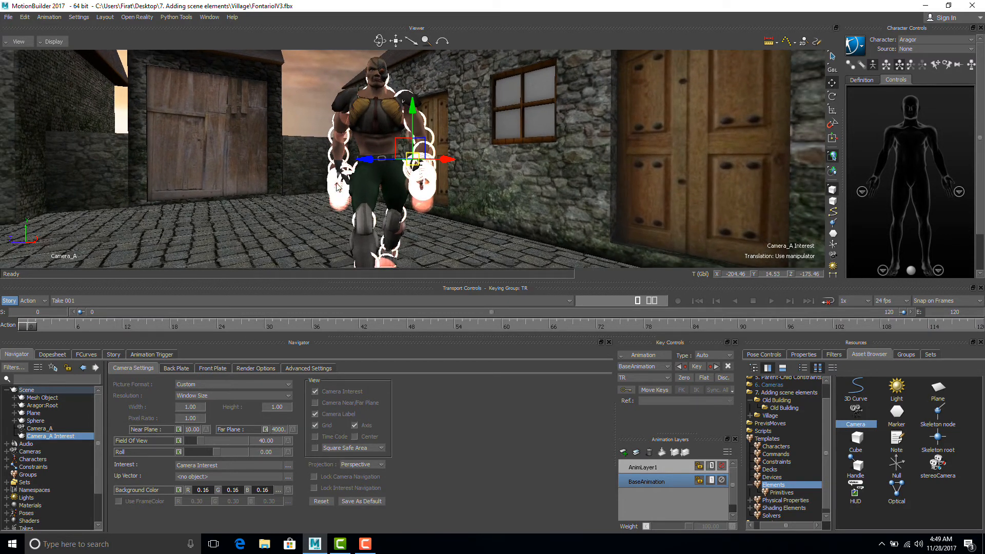
Set the viewer display to Models Only and reframe Camera_A so the character stands centred in the shot.
left_click(54, 43)
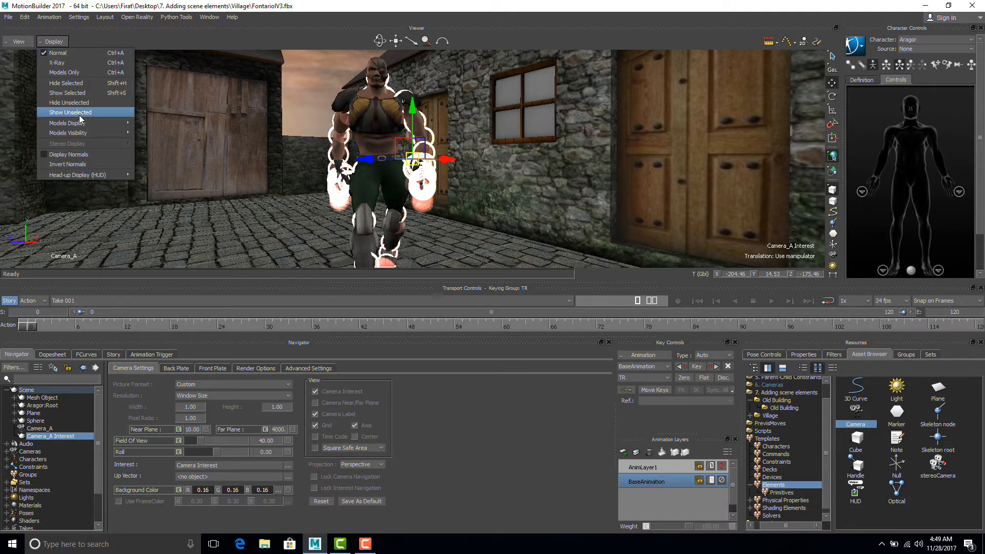
left_click(73, 72)
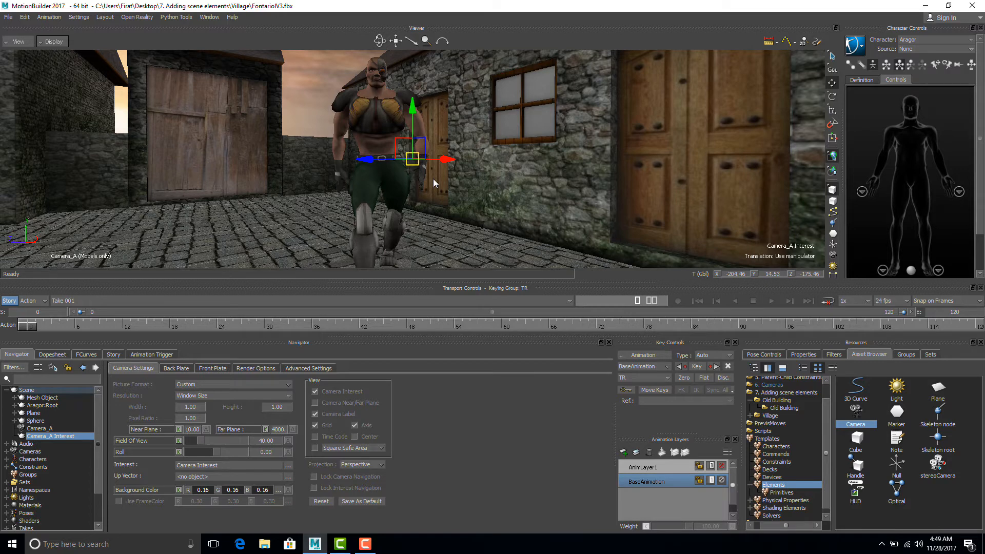
left_click_drag(436, 177, 439, 177, "ctrl+shift")
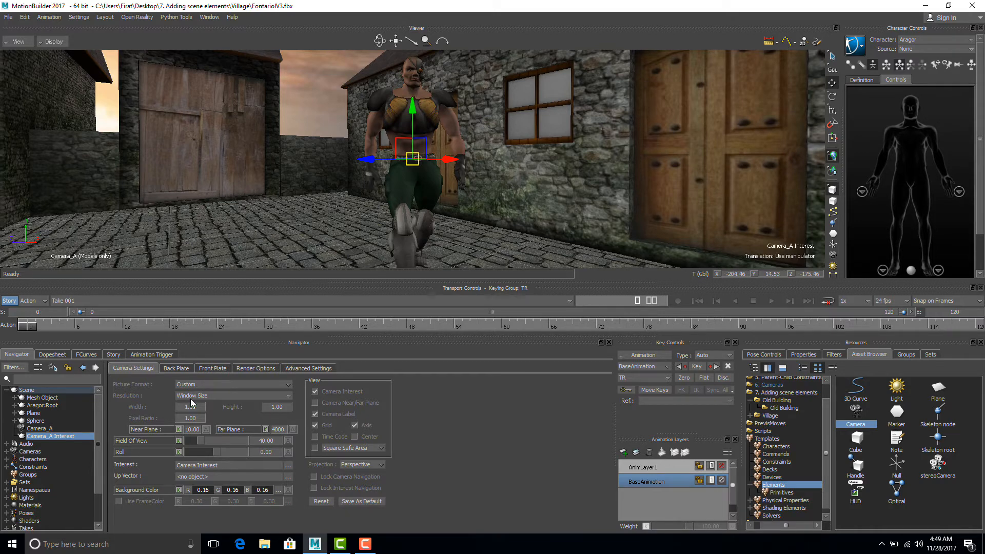
Set Camera_A to Fixed Resolution with a width of 1920 and a height of 1080.
left_click(46, 430)
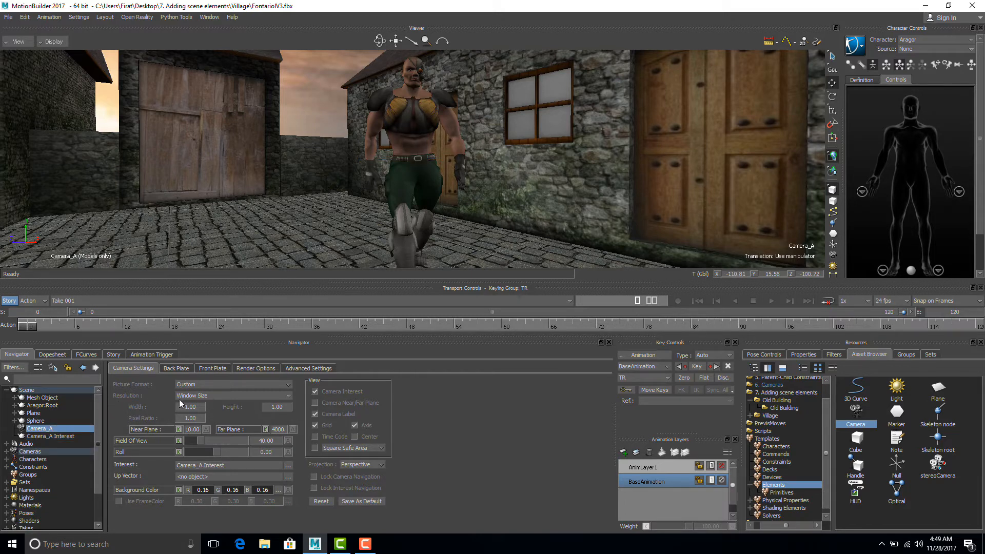
left_click(211, 395)
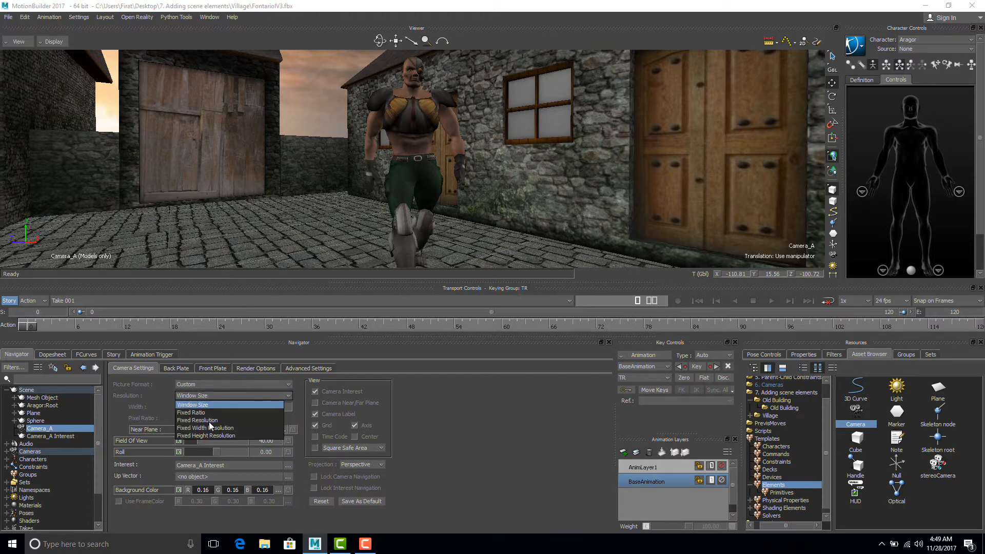
left_click(210, 419)
double_click(189, 408)
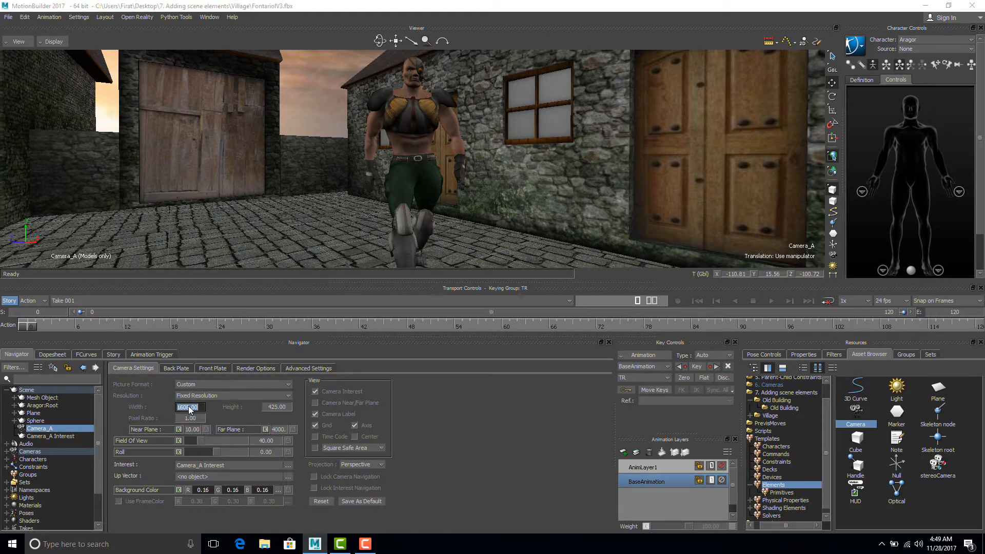
type("1920")
double_click(271, 406)
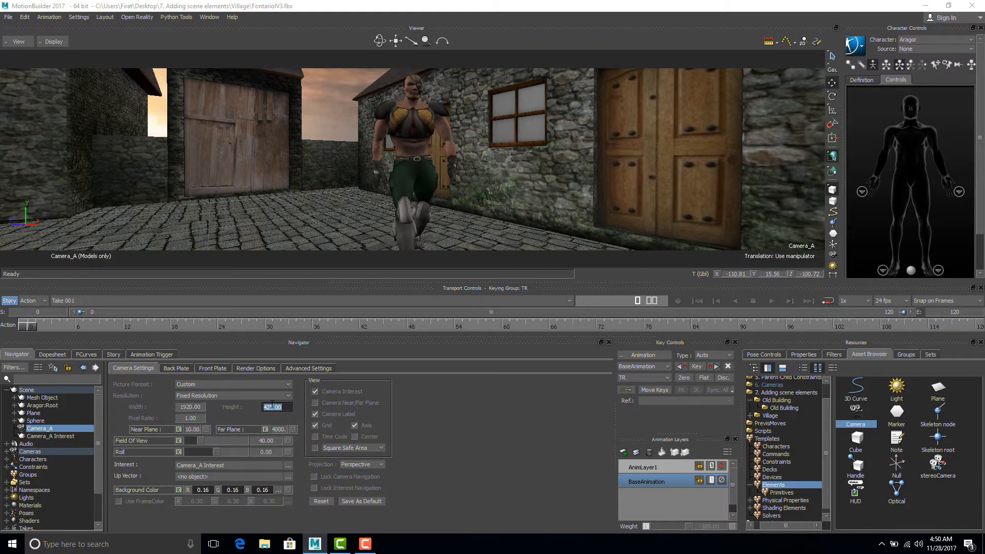
type("1080")
key("Return")
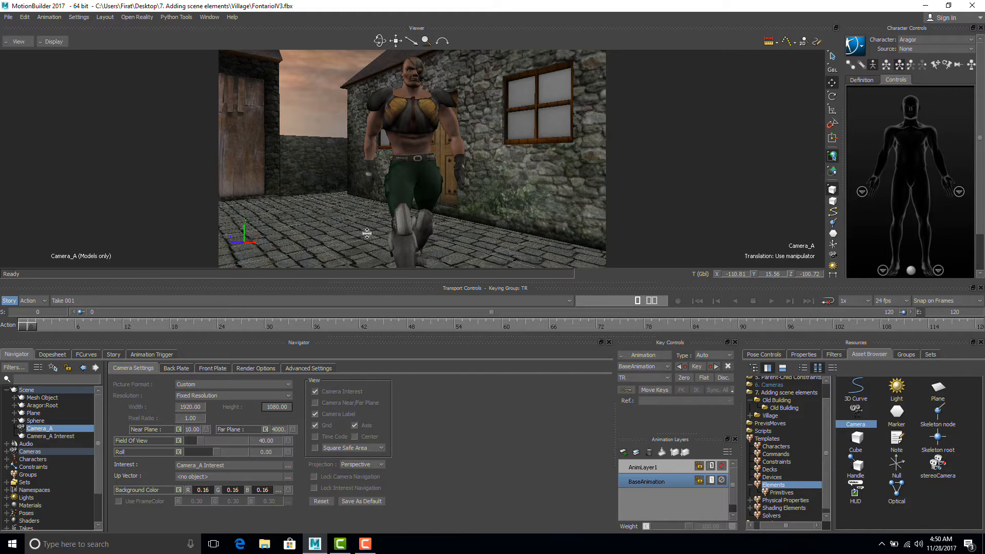
Move Camera_A closer to the character and turn off its camera interest, camera label, grid and axis display.
left_click_drag(381, 231, 431, 212, "ctrl")
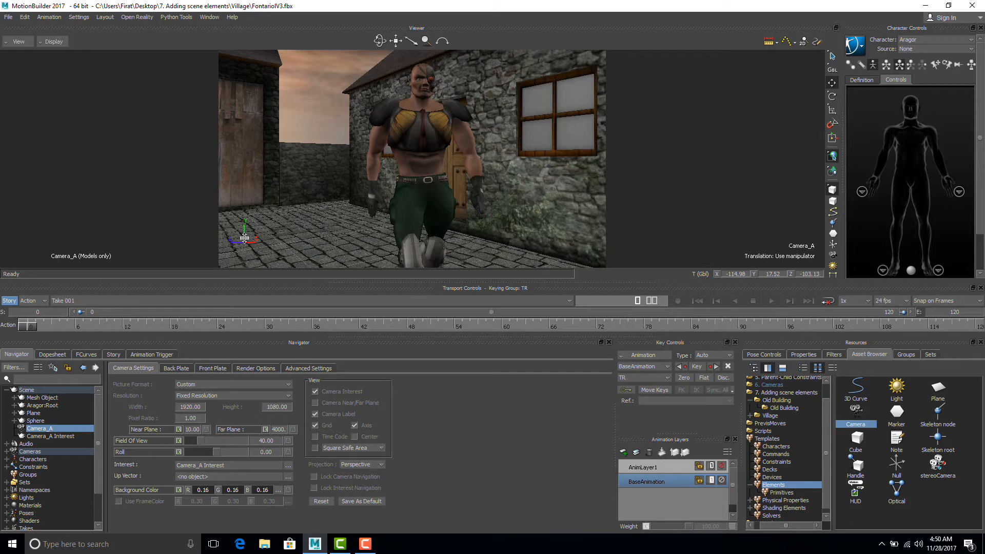
left_click(315, 392)
left_click(315, 414)
left_click(315, 425)
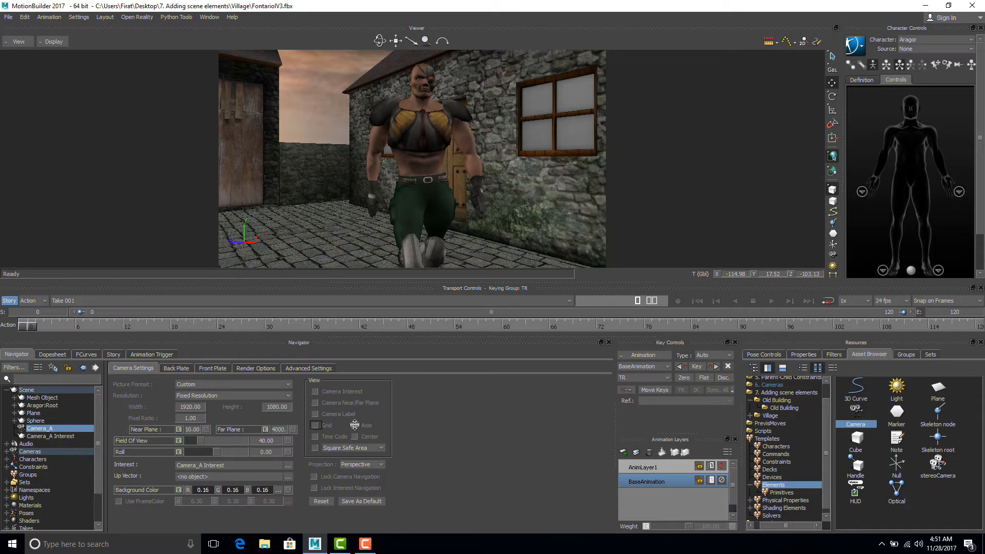
left_click(355, 426)
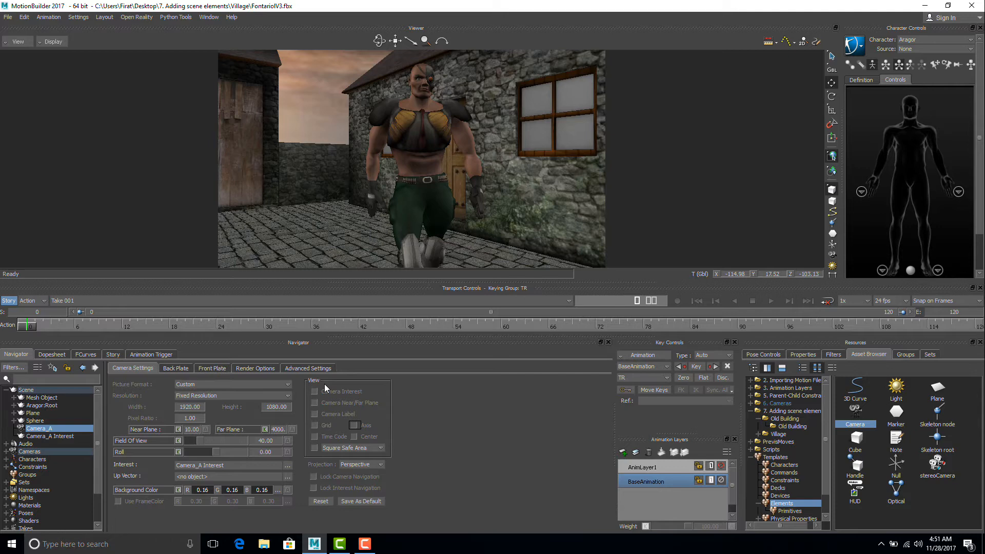
Enable real-time effects for Camera_A and bring the camera in on the character's head and chest.
left_click(255, 370)
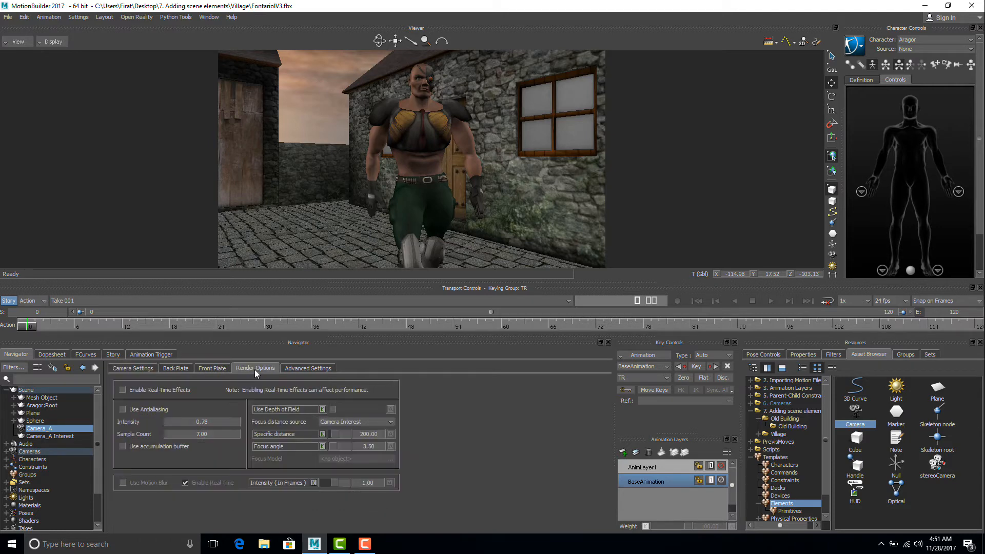
left_click(122, 390)
mouse_move(392, 204)
left_mouse_down("ctrl")
mouse_move(429, 198)
mouse_move(408, 197)
left_mouse_up("ctrl")
left_click_drag(425, 159, 422, 171, "shift")
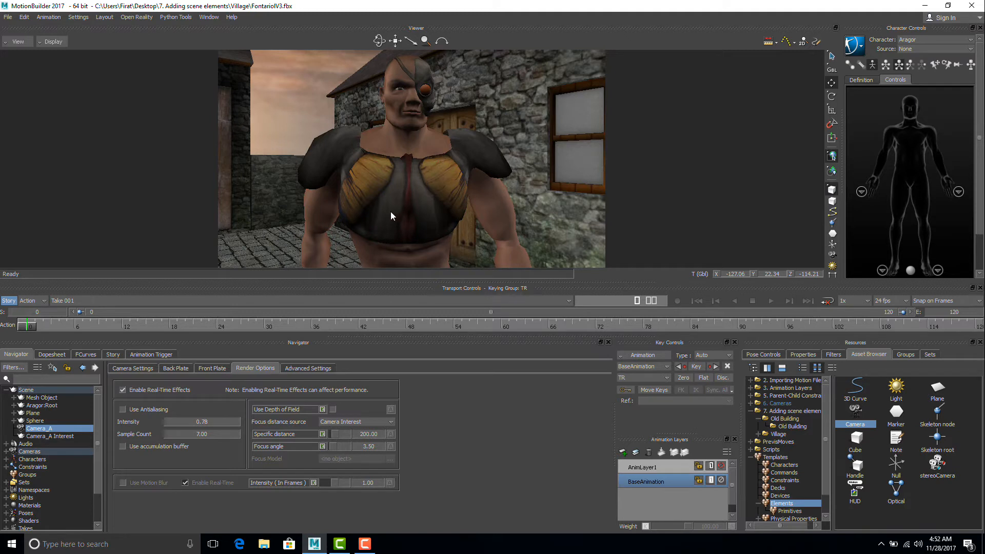
Turn on antialiasing and depth of field for Camera_A, with a focus angle of 0.50.
left_click(122, 410)
left_click(122, 409)
left_click(123, 410)
left_click(332, 409)
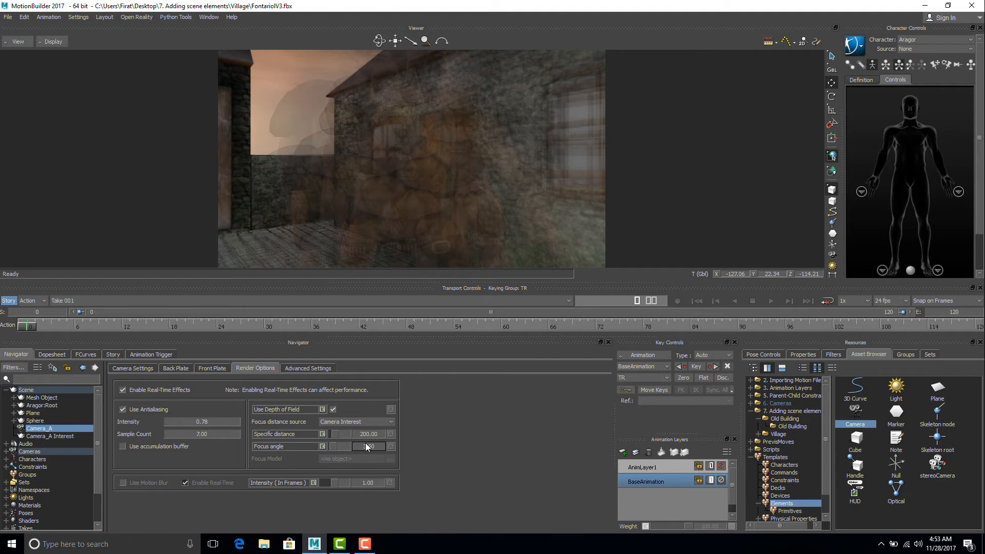
type(".5")
key("Return")
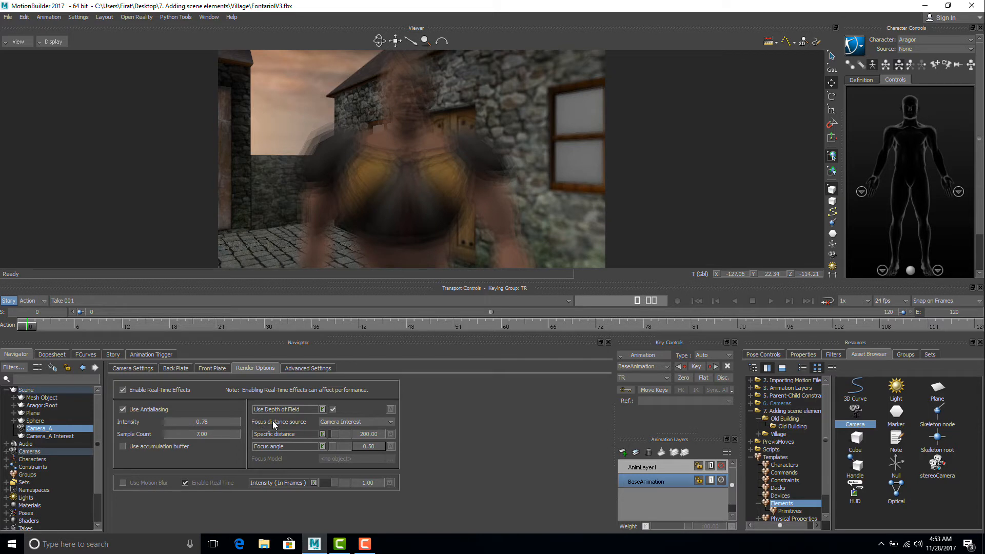
Change the focus distance source to Specific Distance and reduce the distance to about 12.02.
left_click(338, 424)
left_click(340, 439)
left_click_drag(346, 433, 300, 434)
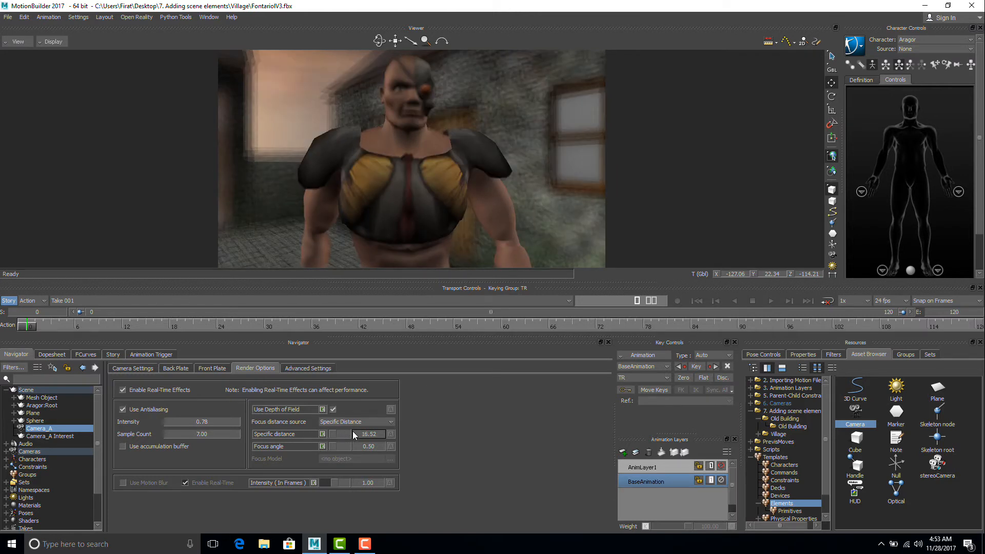
left_click_drag(362, 432, 361, 433)
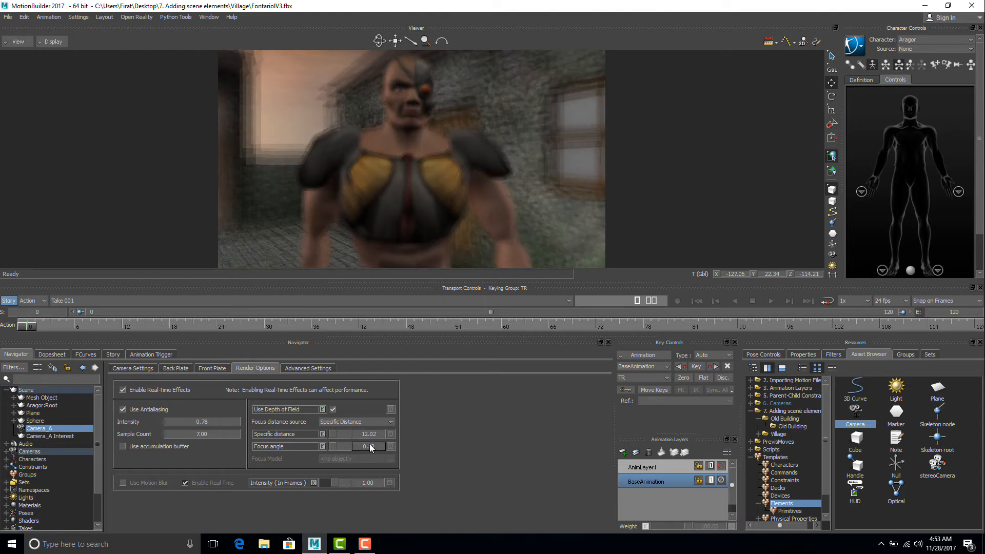
Set the focus angle to 0.20 and the specific distance to about 18.02 to sharpen the character.
type(".2")
key("Return")
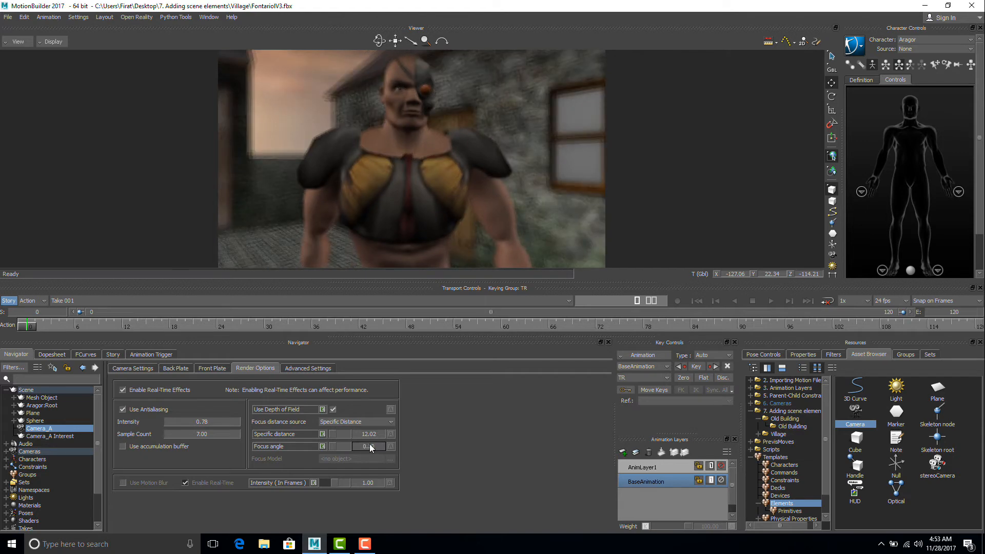
left_click_drag(364, 434, 366, 434)
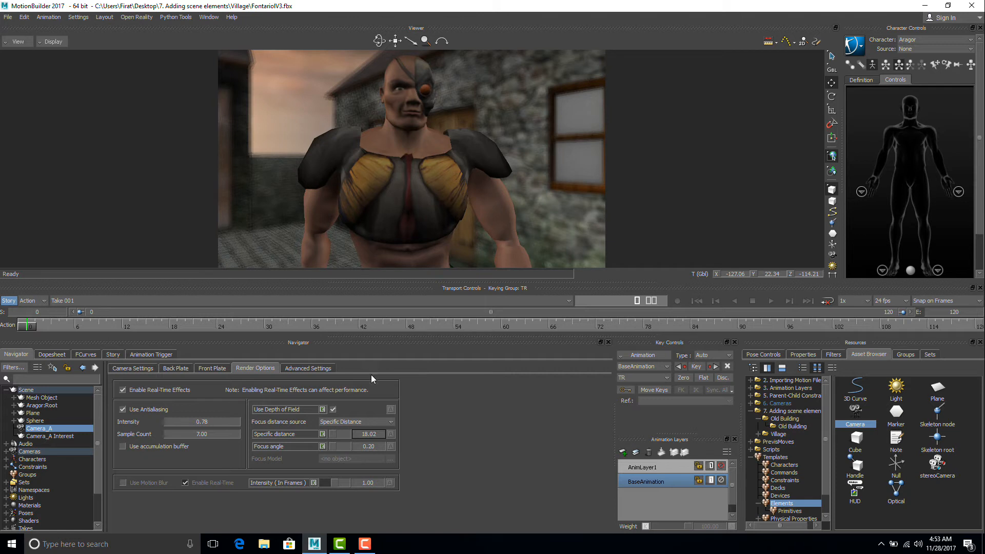
Set the focus angle to 0.10 and compare the shot with depth of field turned off and on again.
double_click(371, 447)
type(".1")
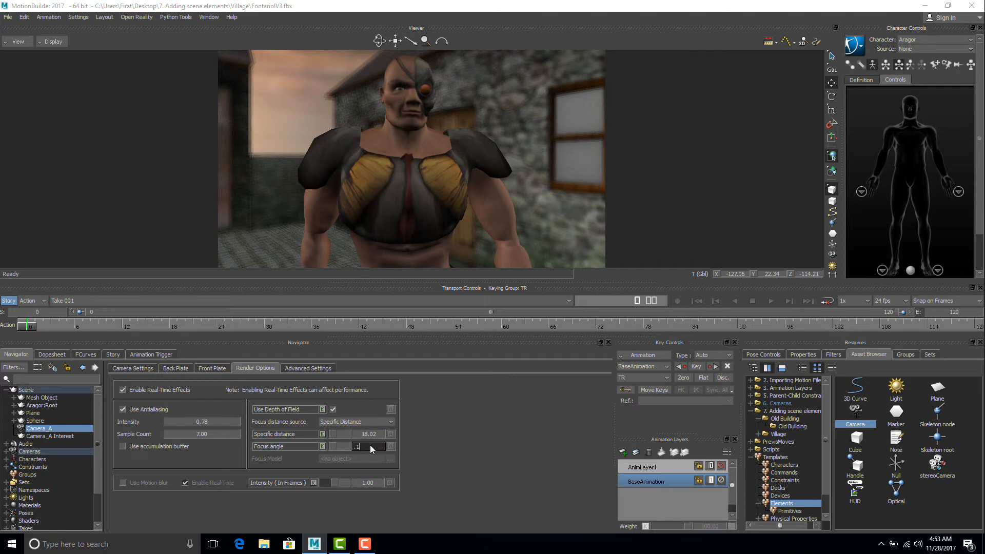
key("Return")
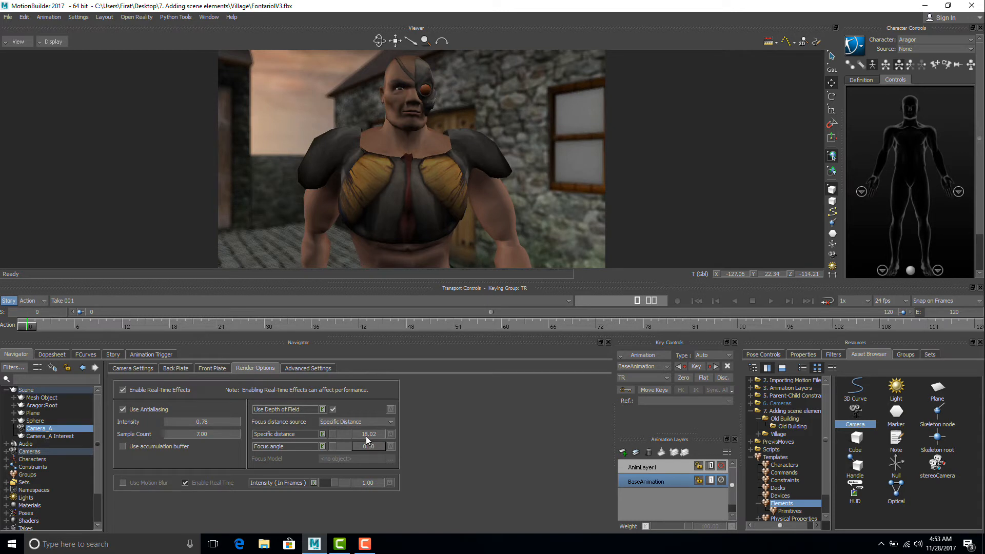
left_click(331, 409)
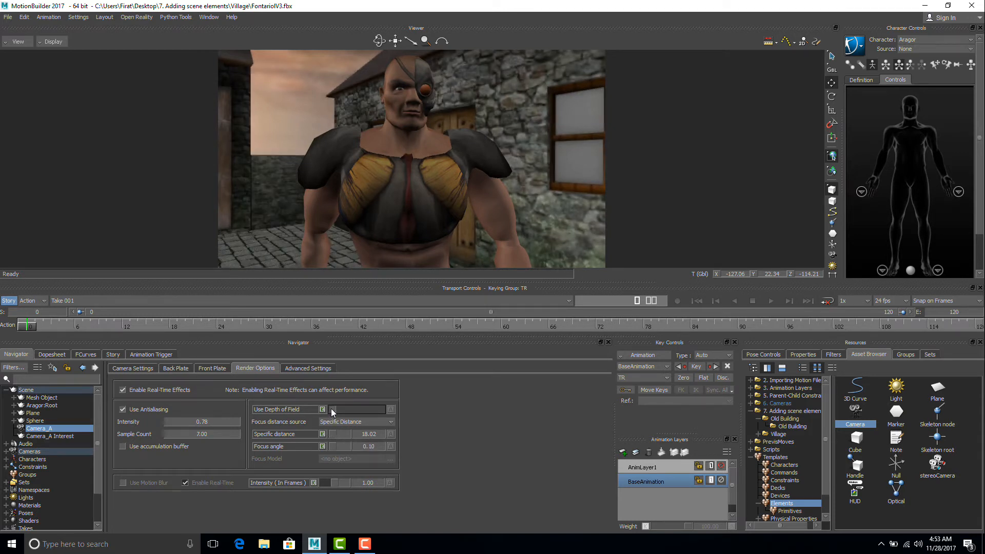
left_click(332, 410)
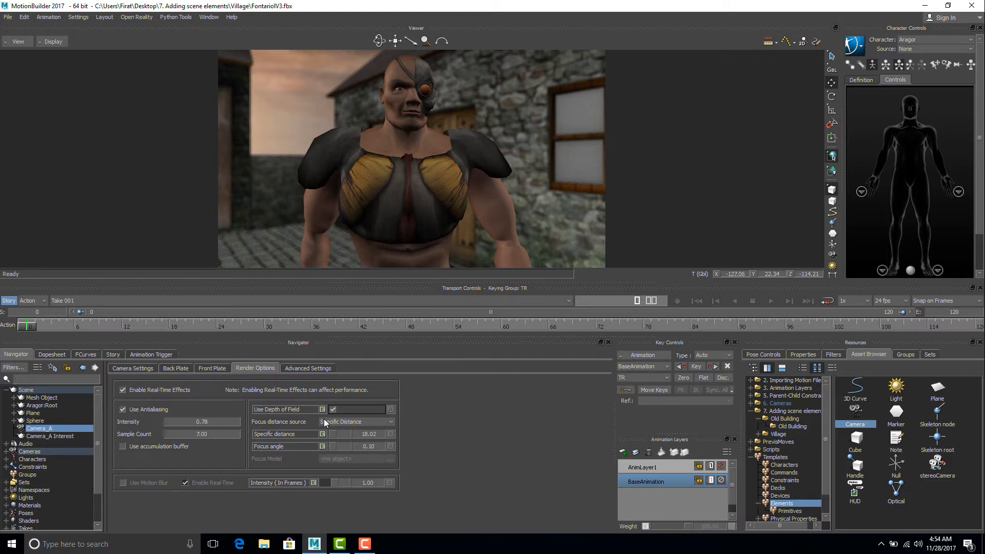
Change the focus distance source to Focus Model and assign Aragor:Head_Aragor as the focus model.
left_click(324, 422)
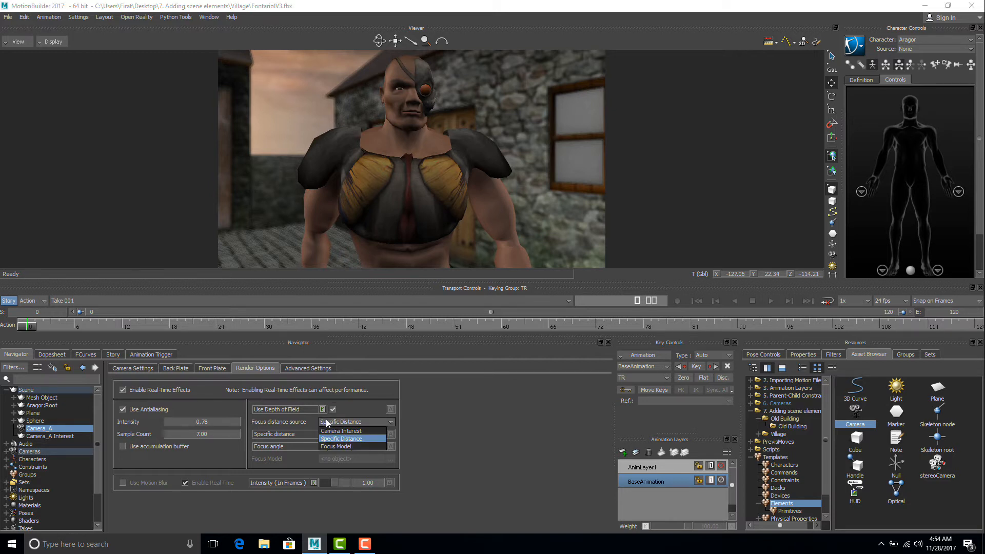
left_click(340, 446)
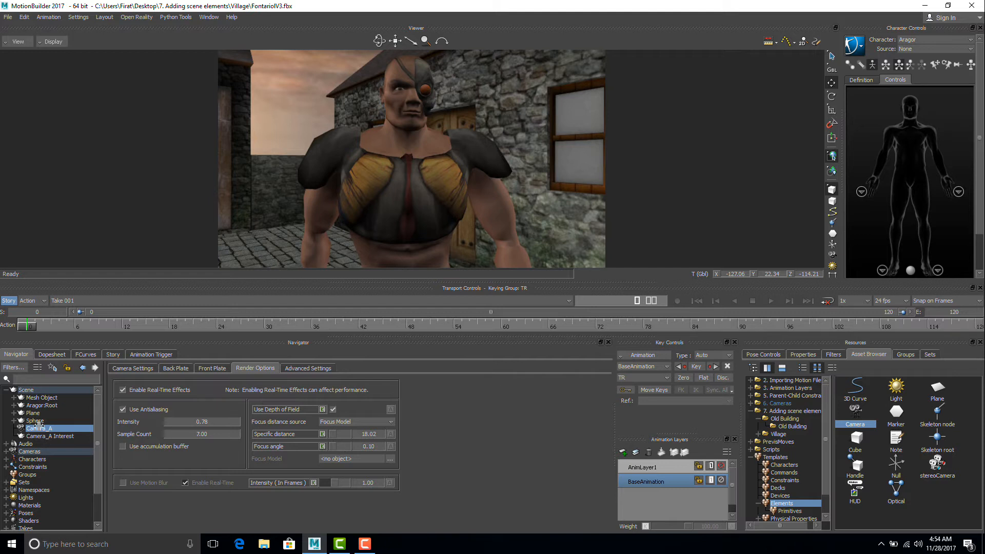
left_click(13, 406)
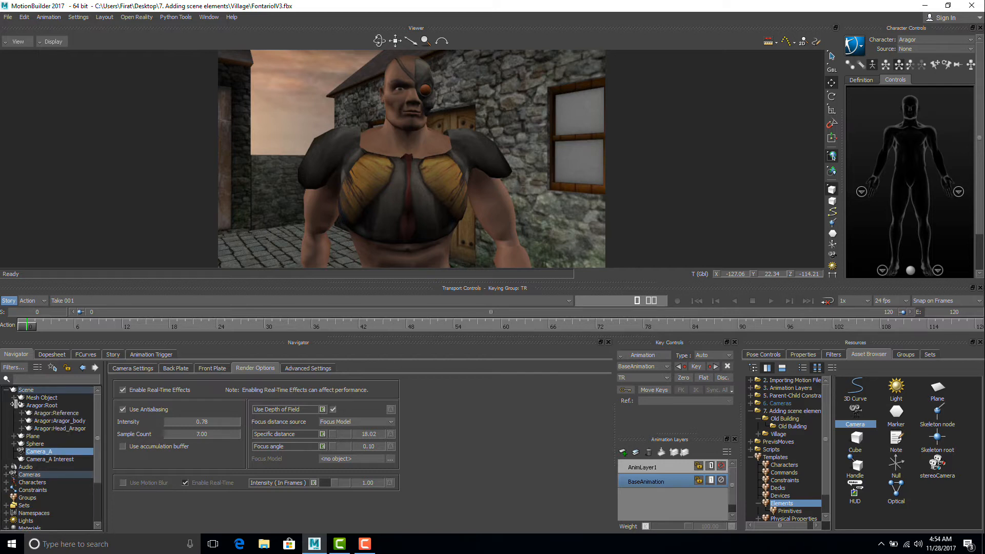
left_click(44, 428)
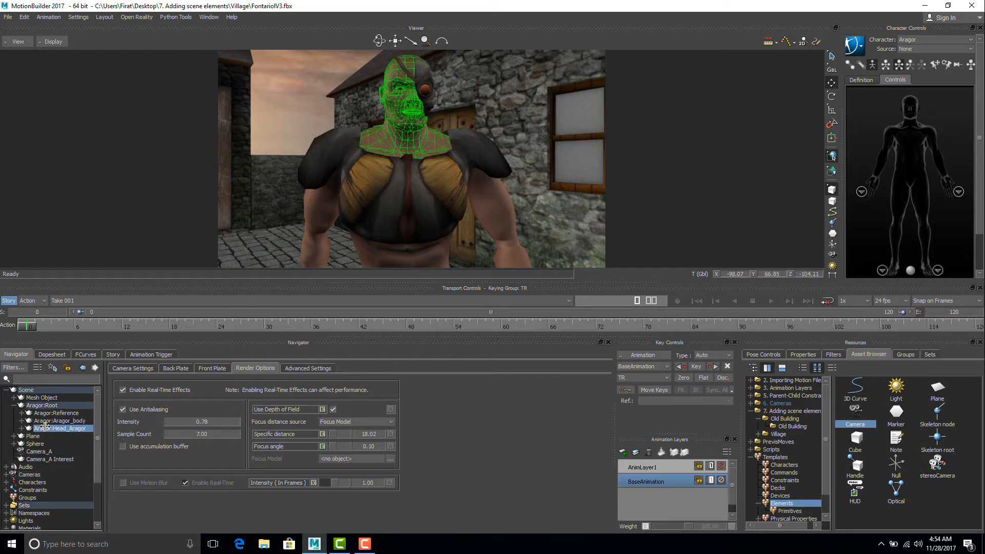
left_click_drag(49, 423, 366, 460)
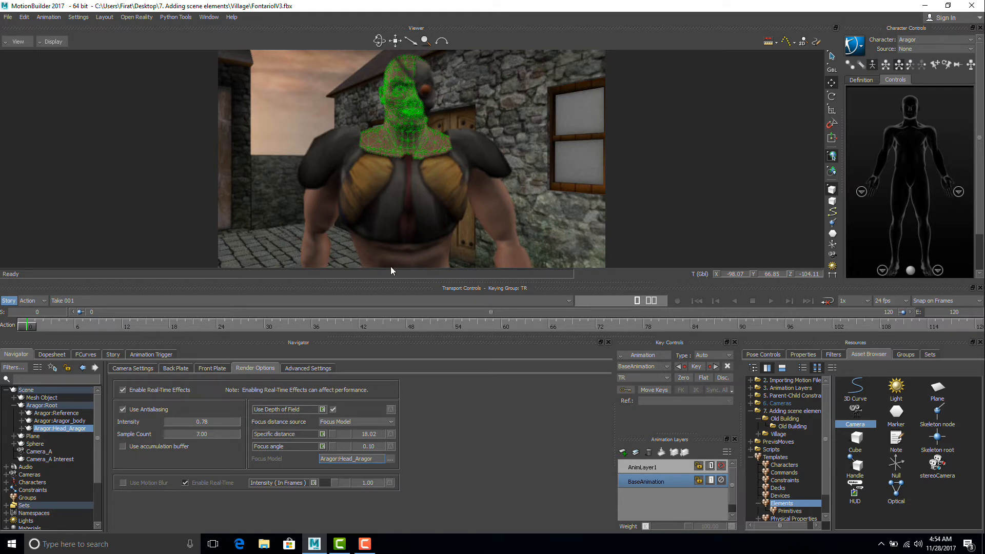
Deselect the head, pull Camera_A back from the character and go to frame 2 to check the focus.
left_click(182, 229)
left_click_drag(347, 246, 327, 237, "ctrl")
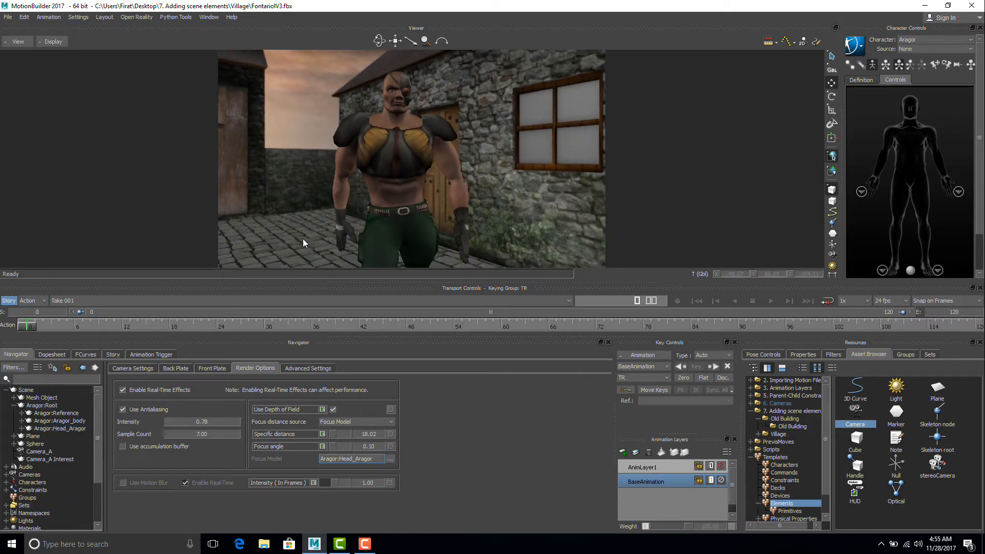
left_click(46, 327)
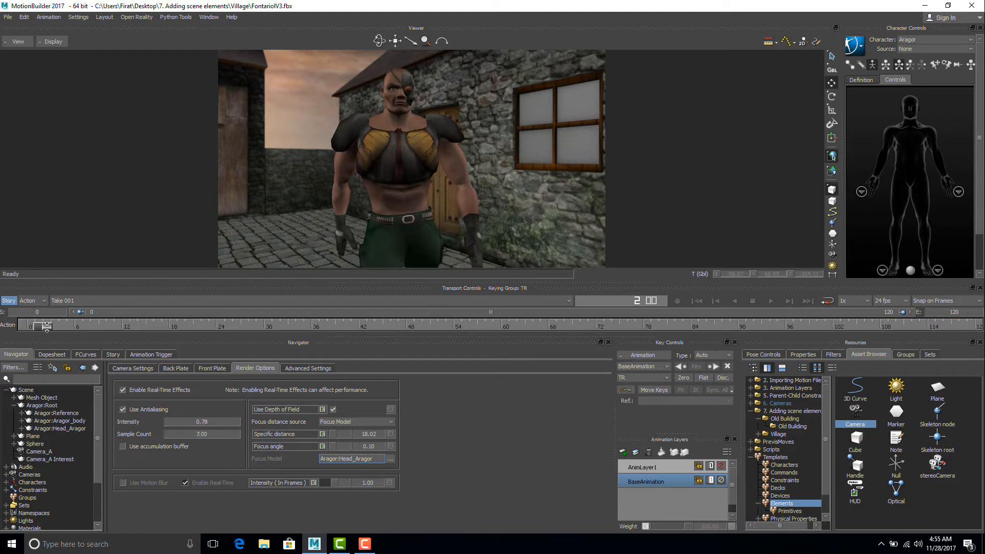
Reframe Camera_A around the walking character at successive frames up to 11, ending at frame 9.
mouse_move(47, 327)
left_mouse_down()
mouse_move(70, 328)
mouse_move(13, 326)
mouse_move(58, 336)
left_mouse_up()
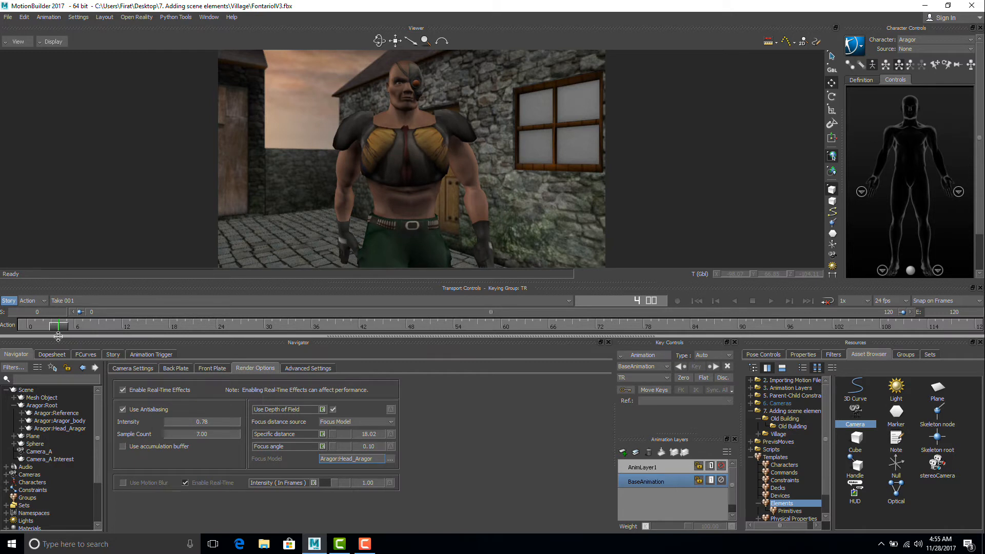
mouse_move(58, 336)
left_mouse_down()
mouse_move(169, 341)
mouse_move(77, 340)
left_mouse_up()
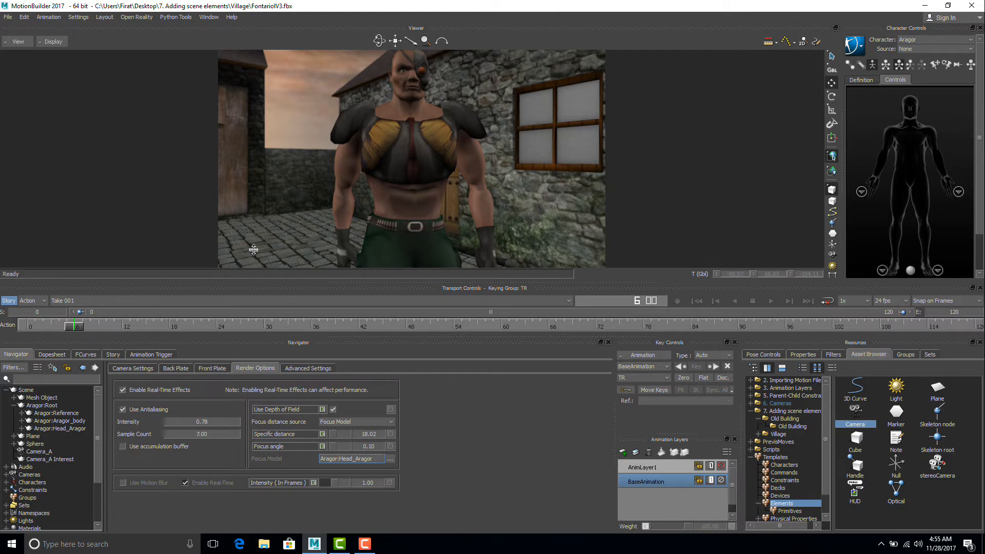
left_click_drag(253, 250, 255, 250, "ctrl")
left_click_drag(253, 250, 258, 249)
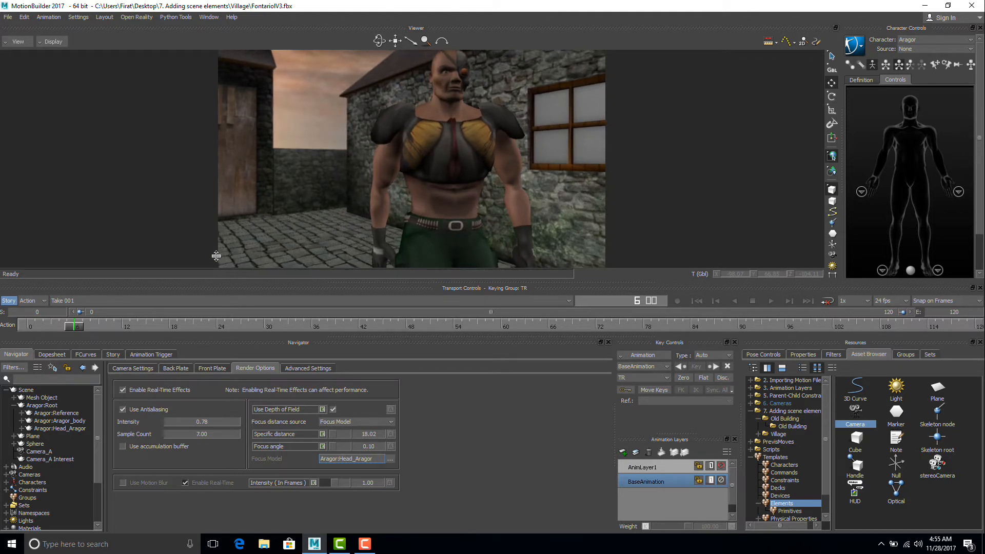
left_click_drag(74, 327, 116, 329)
left_click_drag(241, 259, 234, 257, "ctrl")
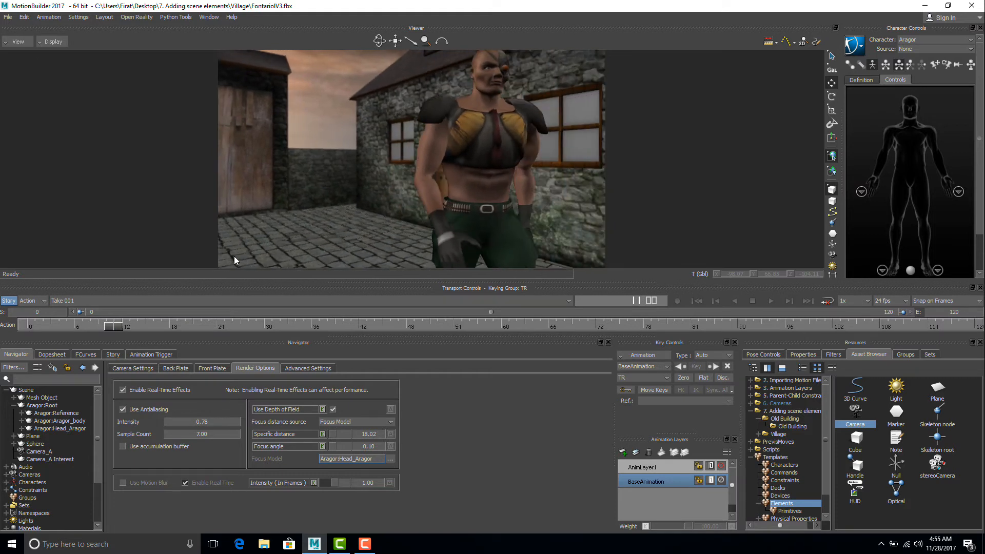
left_click(109, 325)
mouse_move(108, 325)
left_mouse_down()
mouse_move(192, 329)
mouse_move(97, 326)
left_mouse_up()
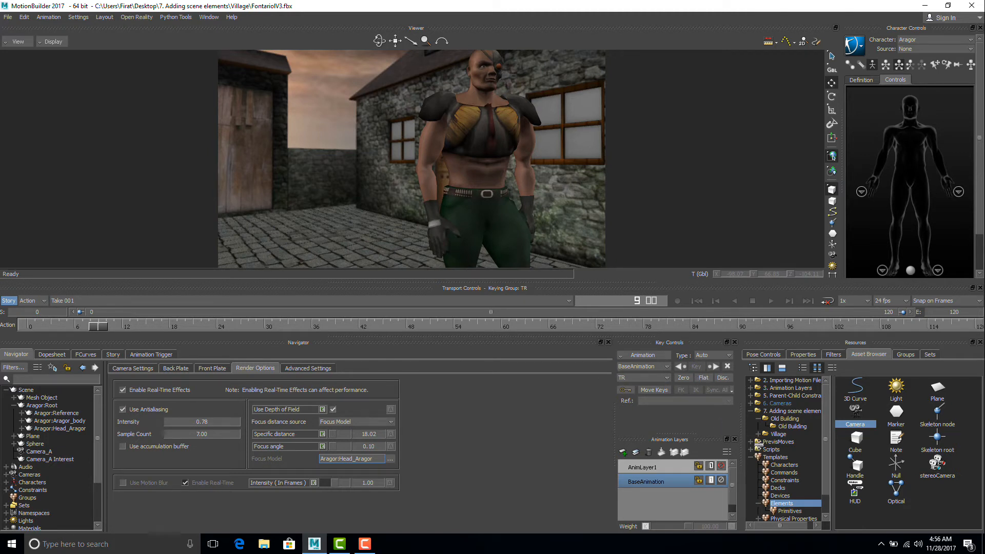
Add a Light element to the scene, placing it on the cobbled ground near the character.
scroll(790, 460, "down", 1)
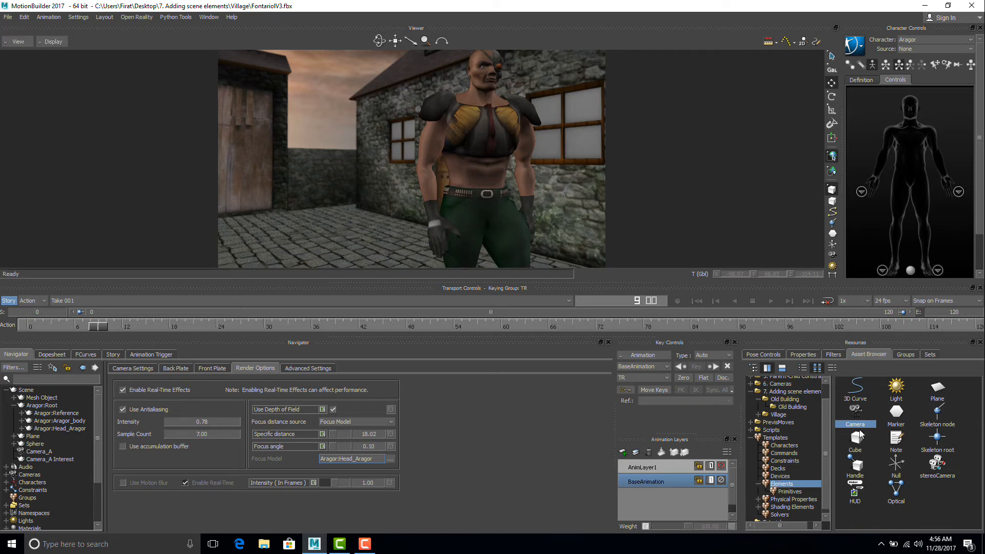
left_click(900, 390)
left_click_drag(901, 391, 379, 230)
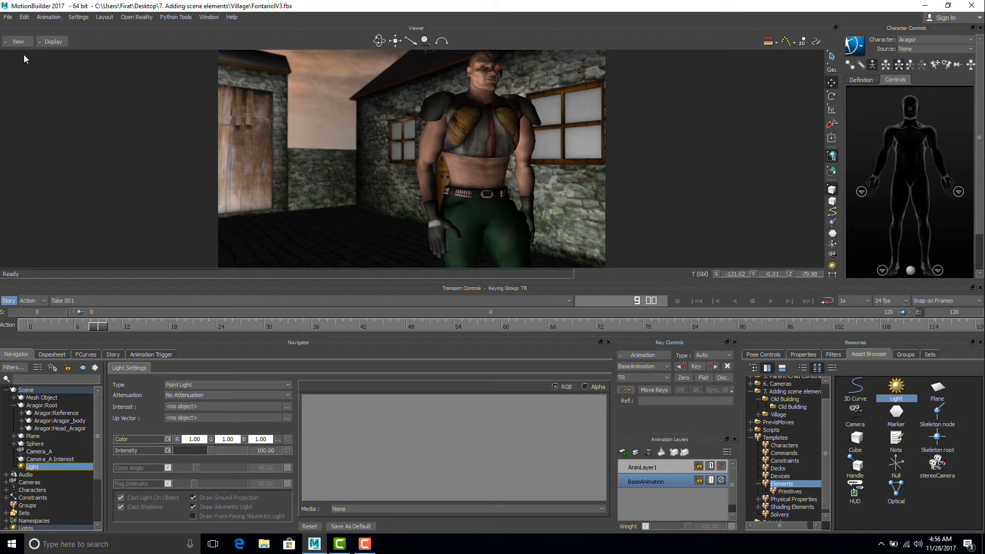
In the Producer Perspective view, move the light to about X -75.68, Y 38.64, Z -64.47 and keep its type as Point Light.
key("ctrl+e")
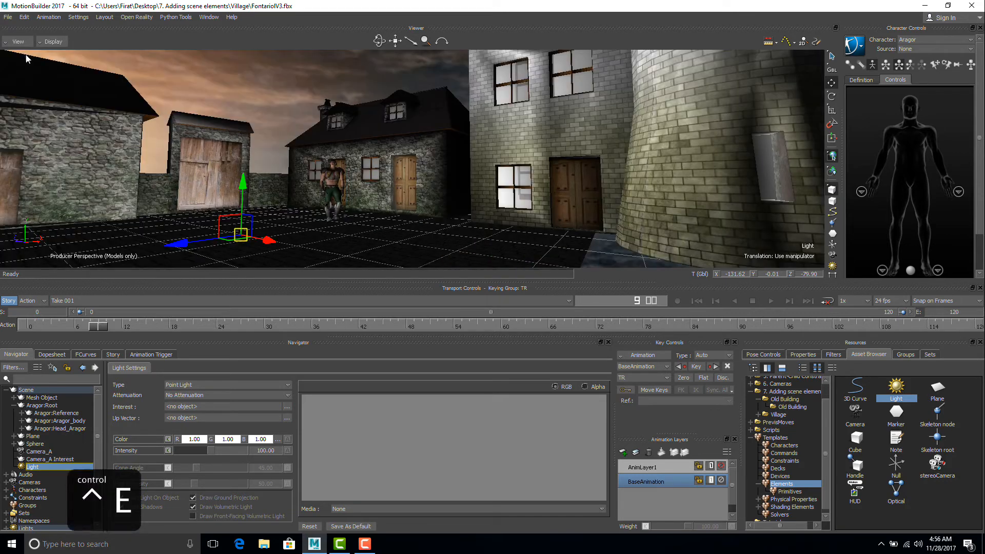
left_click_drag(241, 178, 346, 139)
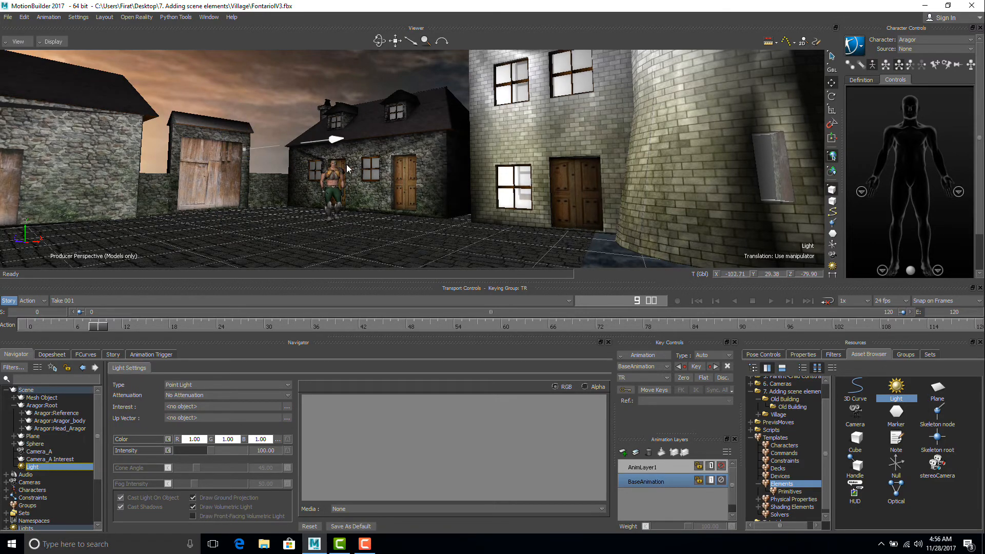
left_click_drag(338, 187, 231, 52, "ctrl+shift")
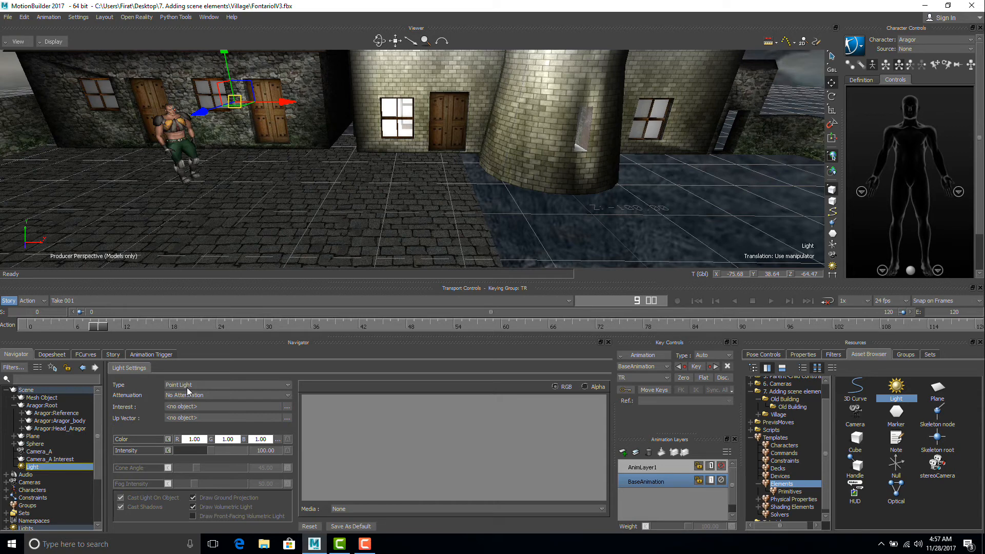
left_click(185, 386)
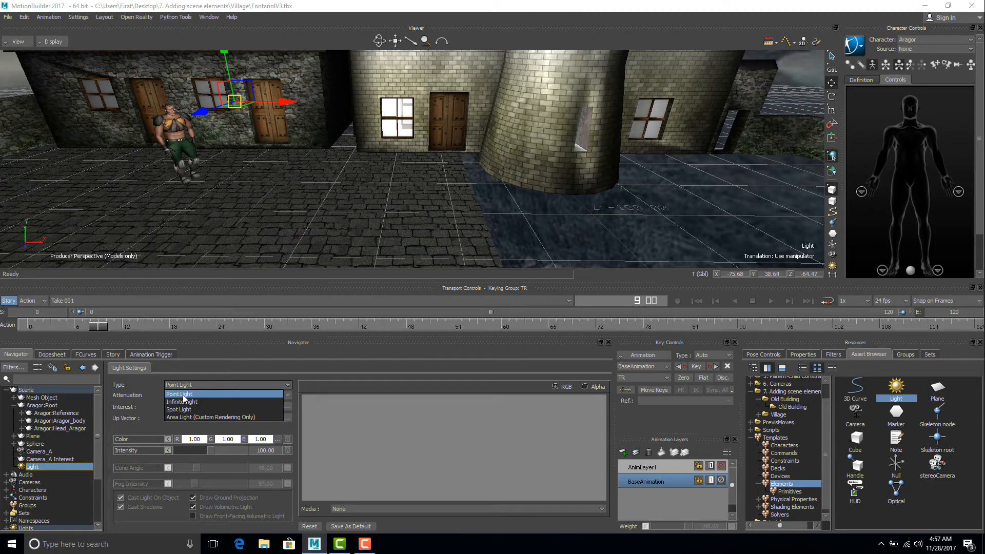
left_click(183, 396)
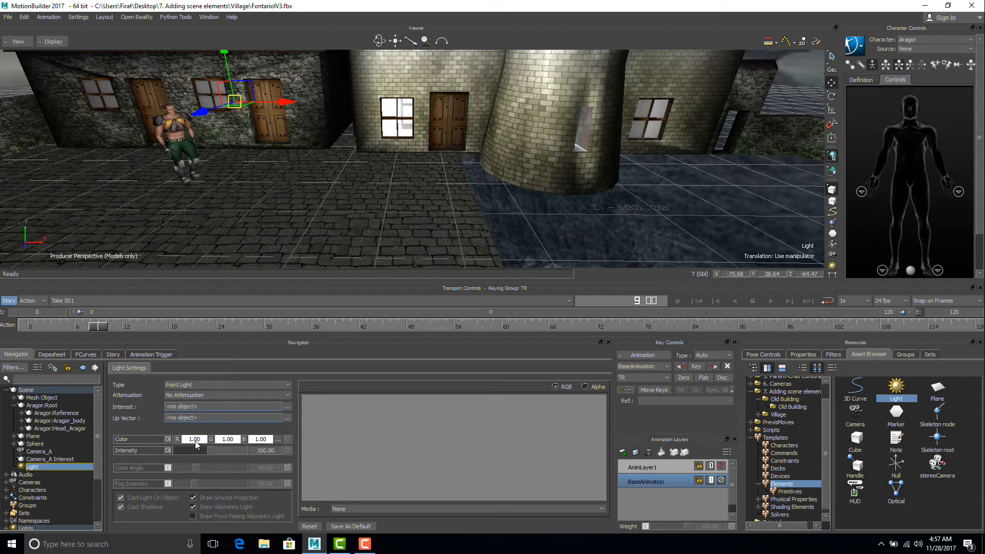
Try a light color of about 0.96, 0.96, 0.89, and reset the red, green and blue values to 1.
left_click_drag(195, 442, 257, 446)
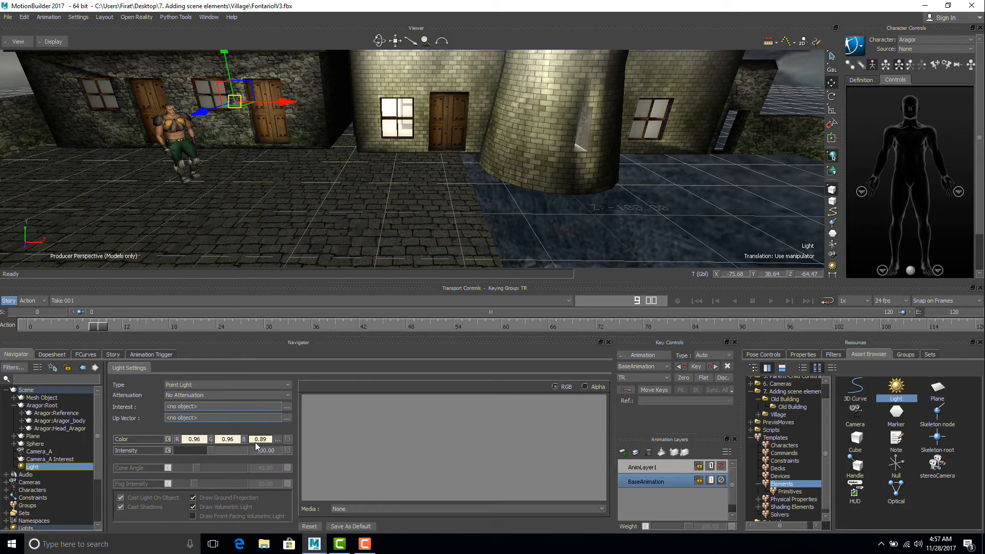
double_click(190, 442)
type("1")
key("Return")
key("Return")
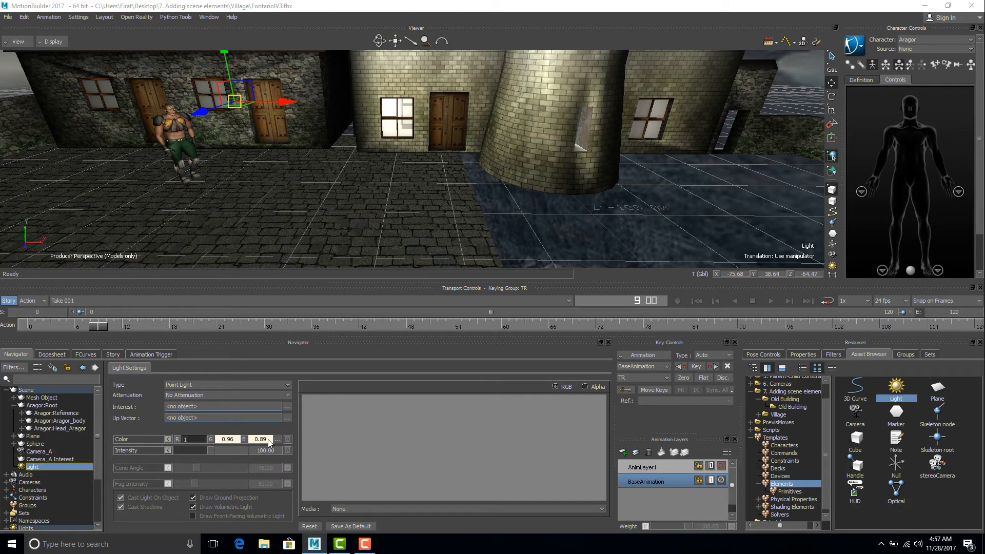
key("Return")
double_click(267, 443)
type("1")
key("Return")
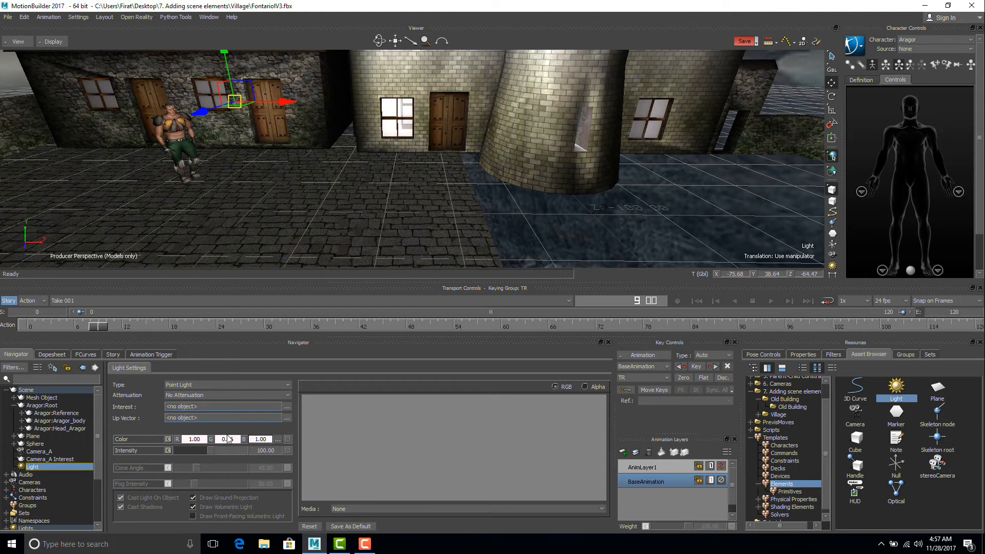
left_click(228, 443)
type("1")
key("Return")
Lower the red value of the light's color to 0.85 for a cooler tint.
left_click_drag(184, 441, 185, 444)
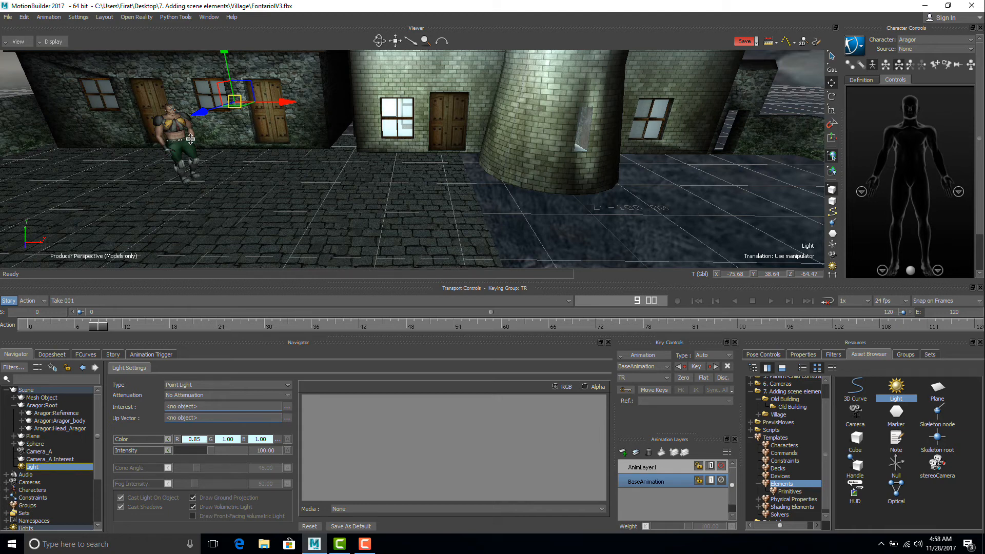
mouse_move(186, 178)
left_mouse_down("ctrl")
mouse_move(241, 179)
mouse_move(239, 195)
mouse_move(321, 192)
left_mouse_up("ctrl")
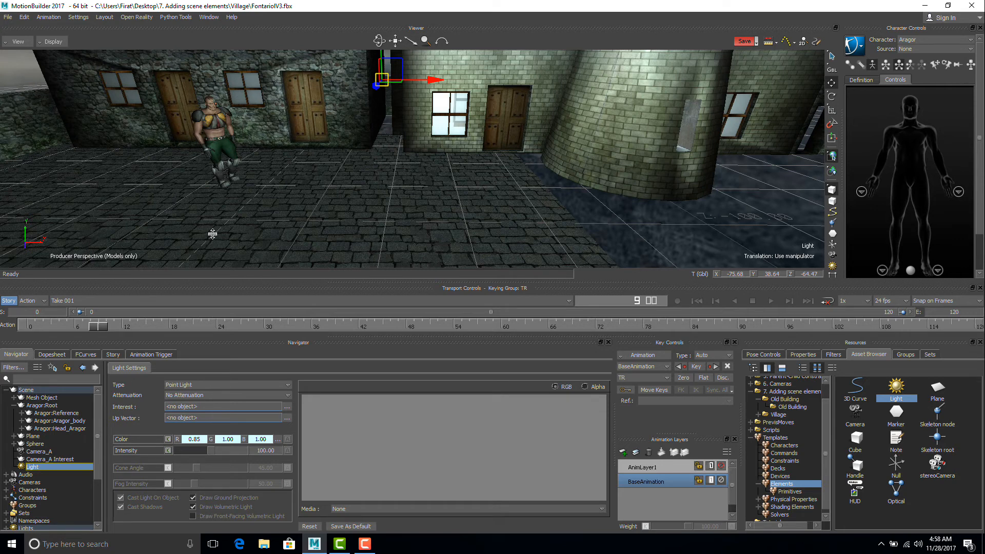
Append the Live Shadow shader from the Shading Elements templates to the ground plane.
left_click(186, 221)
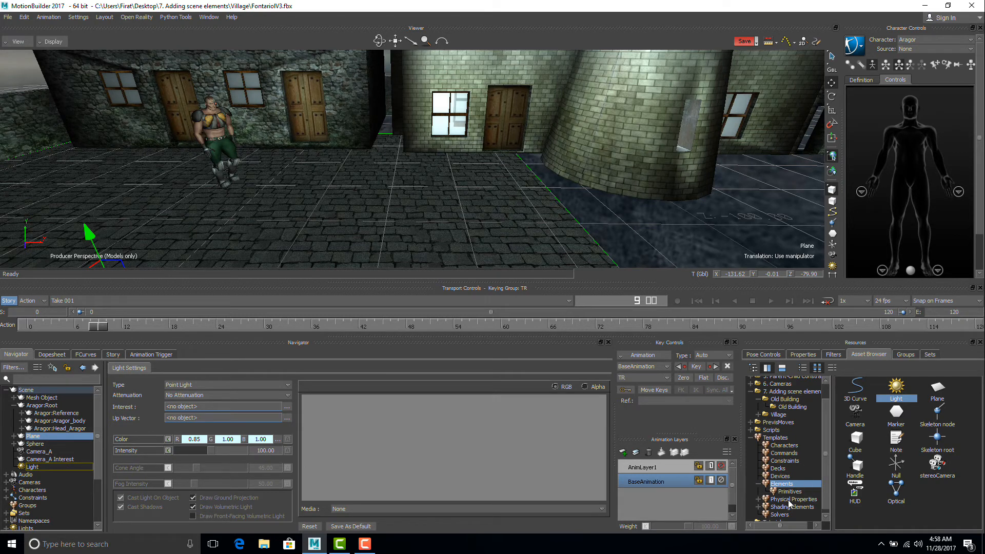
scroll(823, 495, "down", 1)
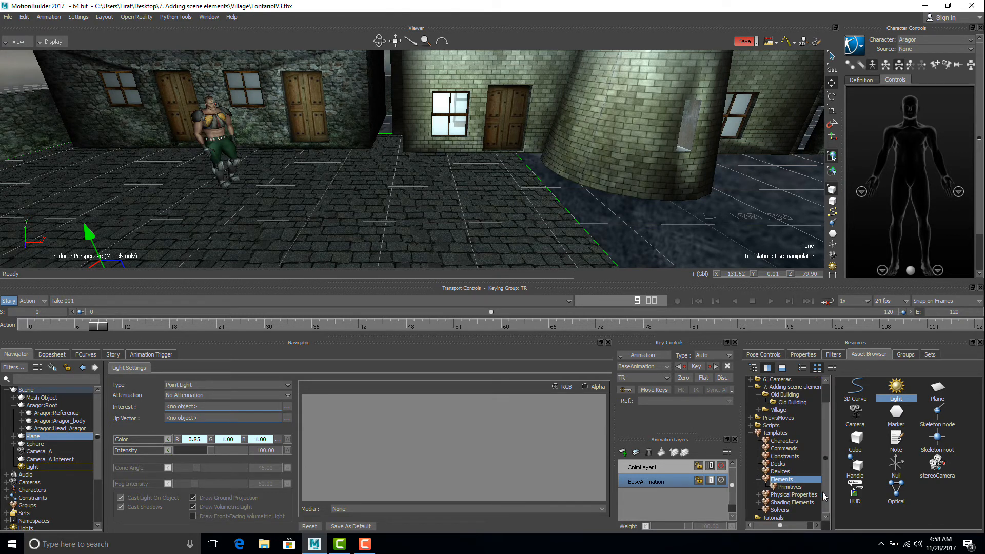
left_click(777, 504)
left_click(758, 503)
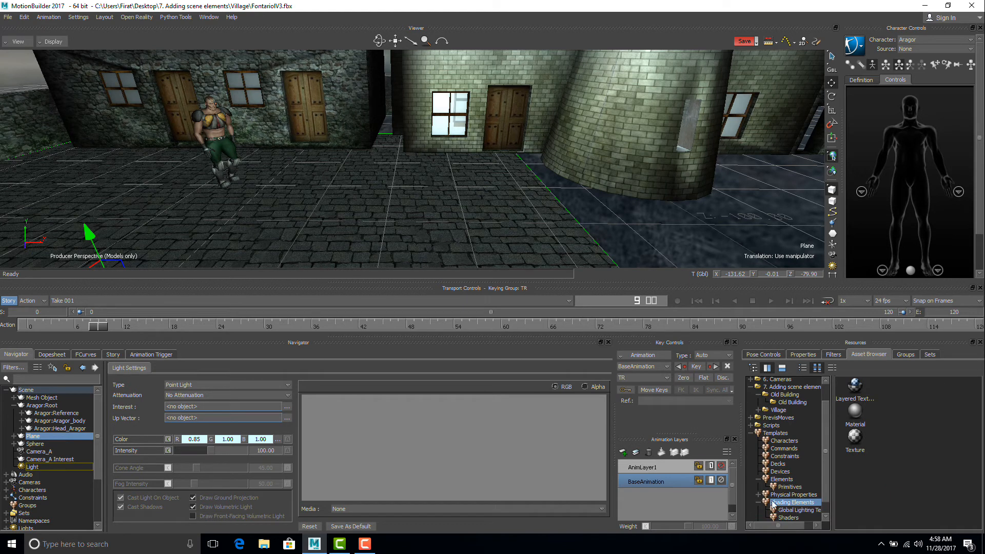
scroll(822, 493, "down", 1)
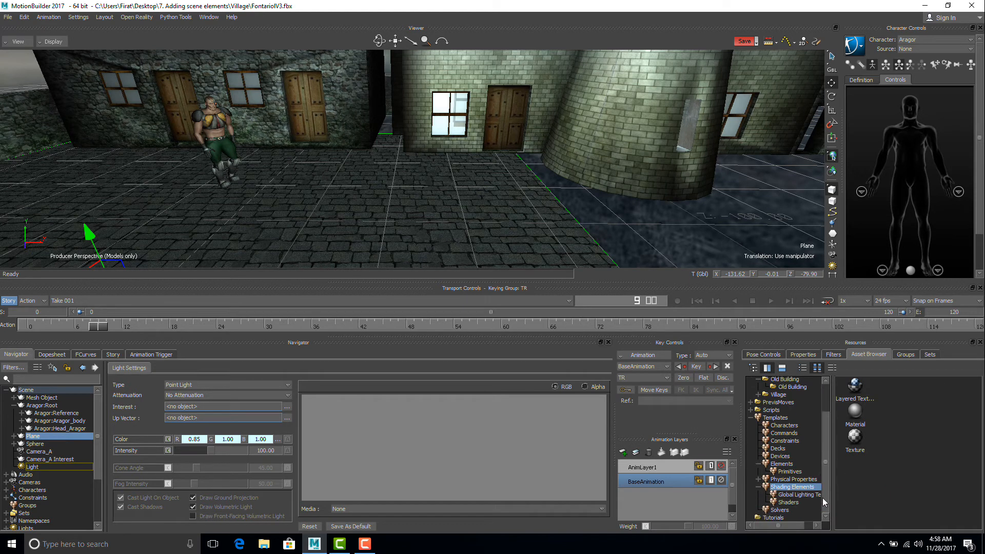
left_click(792, 503)
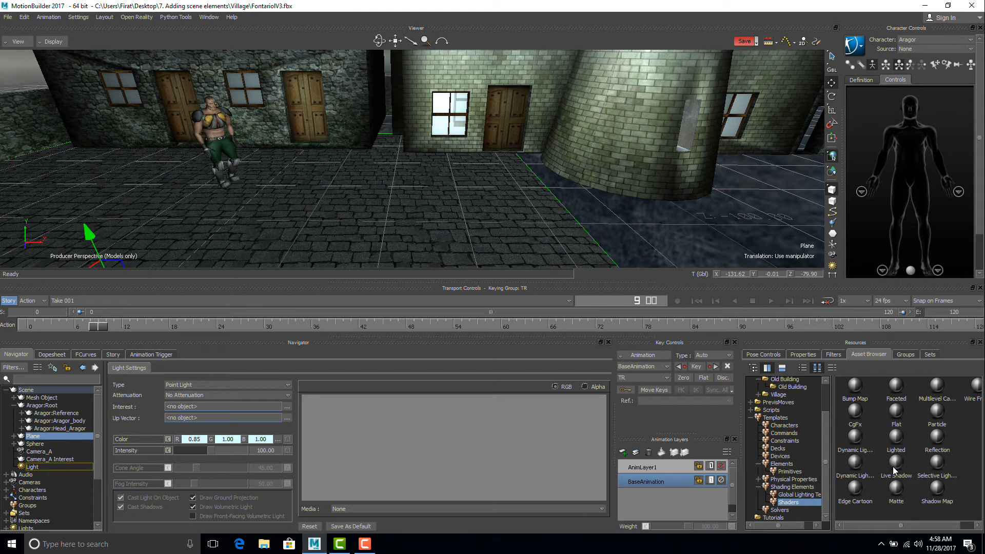
scroll(875, 522, "right", 1)
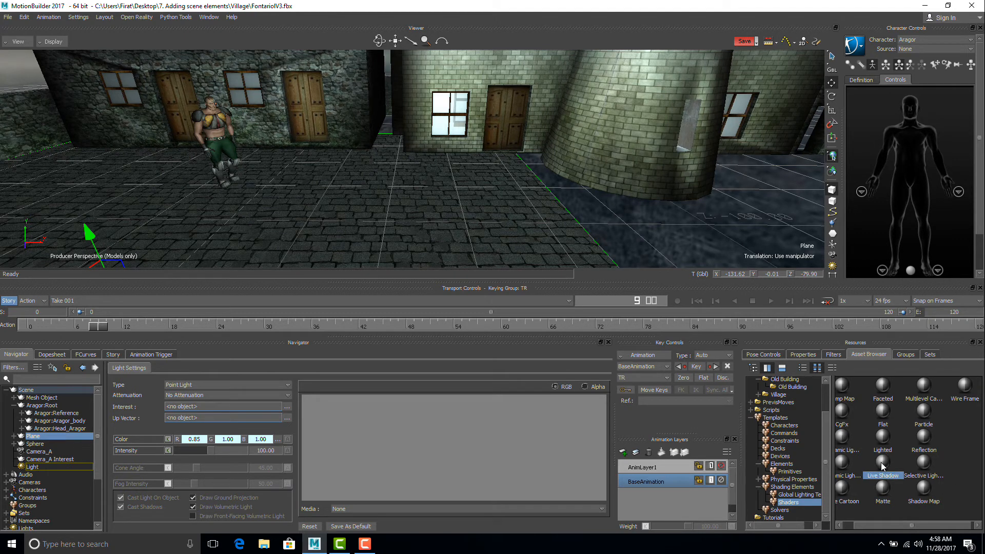
left_click_drag(882, 463, 483, 239)
left_click_drag(358, 204, 357, 203)
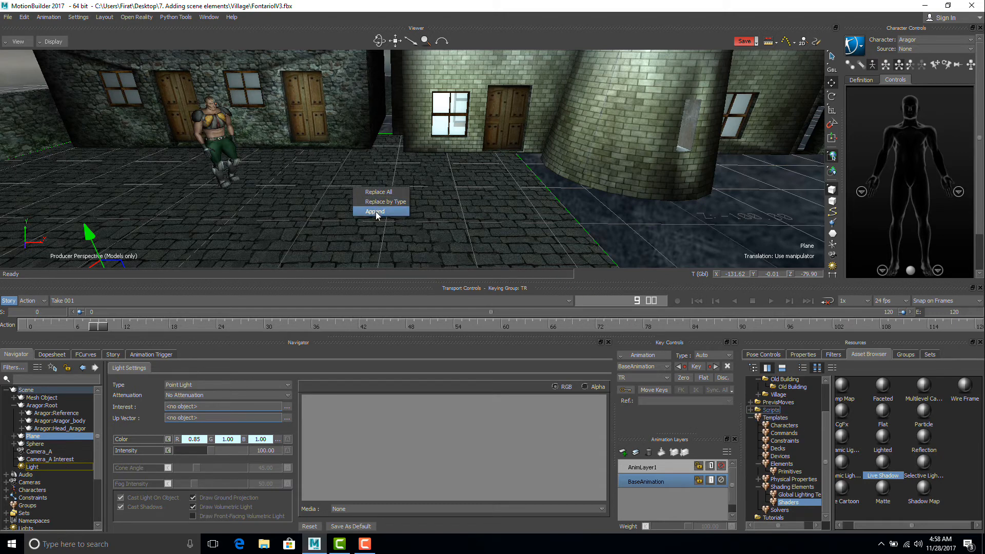
left_click(375, 212)
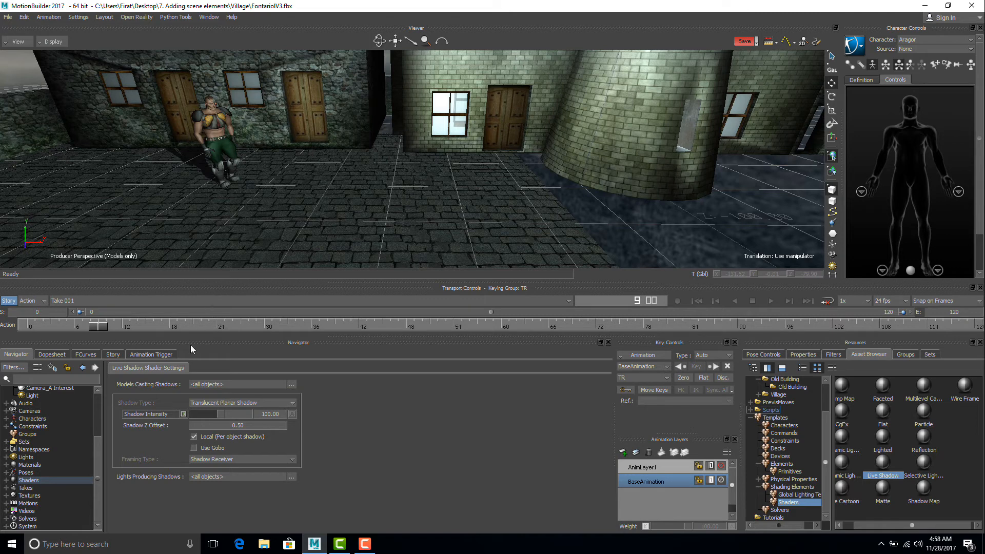
Select the light and move it to about X -76.73, Y 48.63, Z -81.87 to reshape the character's shadow.
left_click(33, 396)
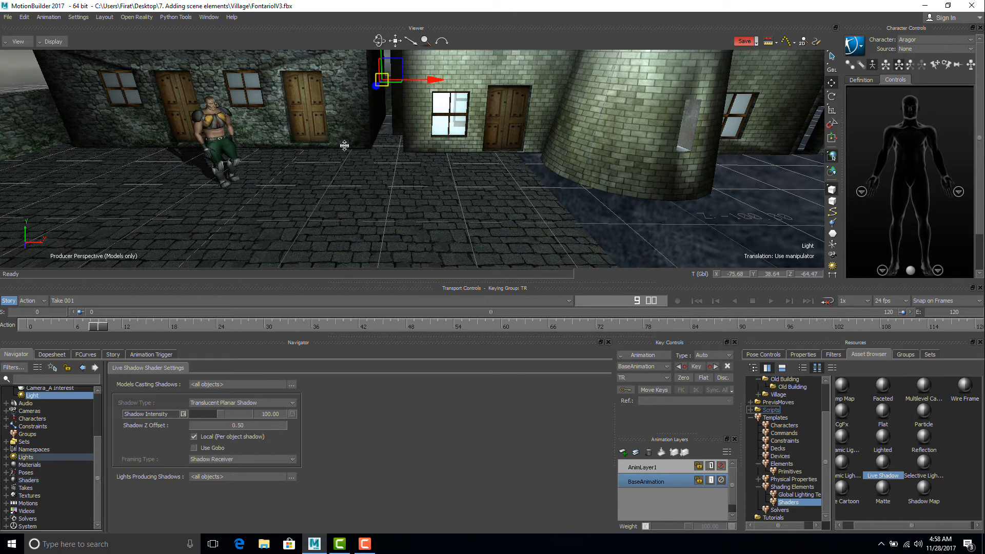
left_click_drag(397, 81, 409, 62)
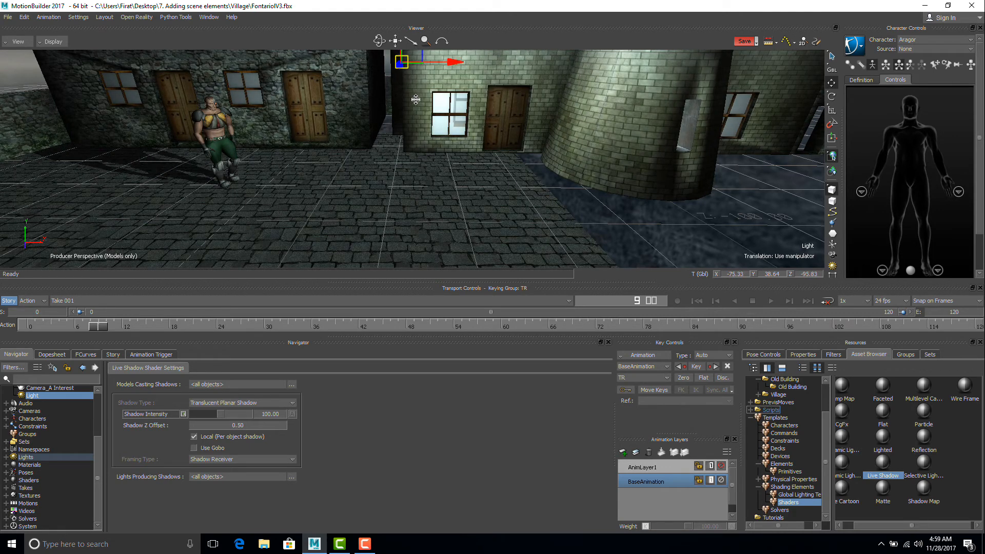
left_click_drag(430, 111, 428, 181, "shift")
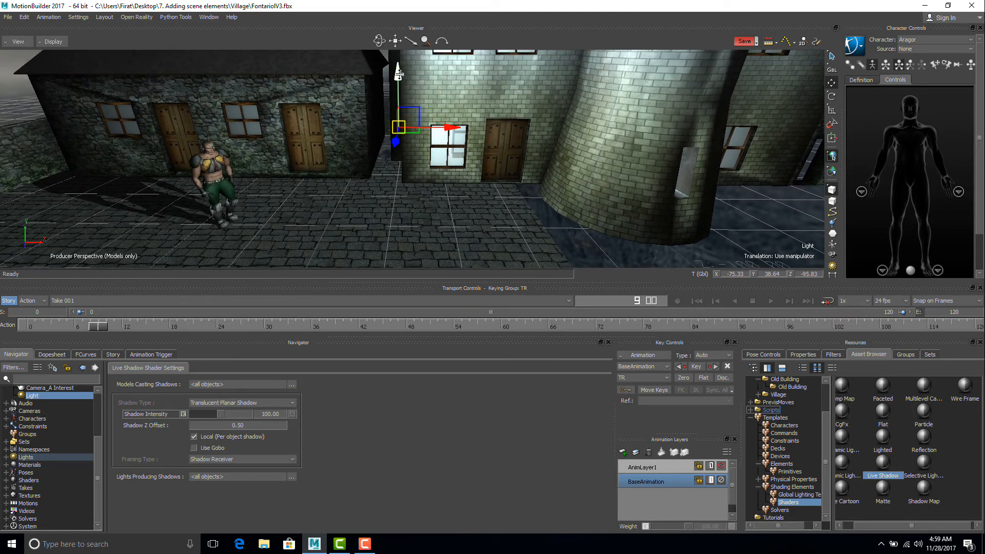
left_click_drag(398, 73, 395, 20)
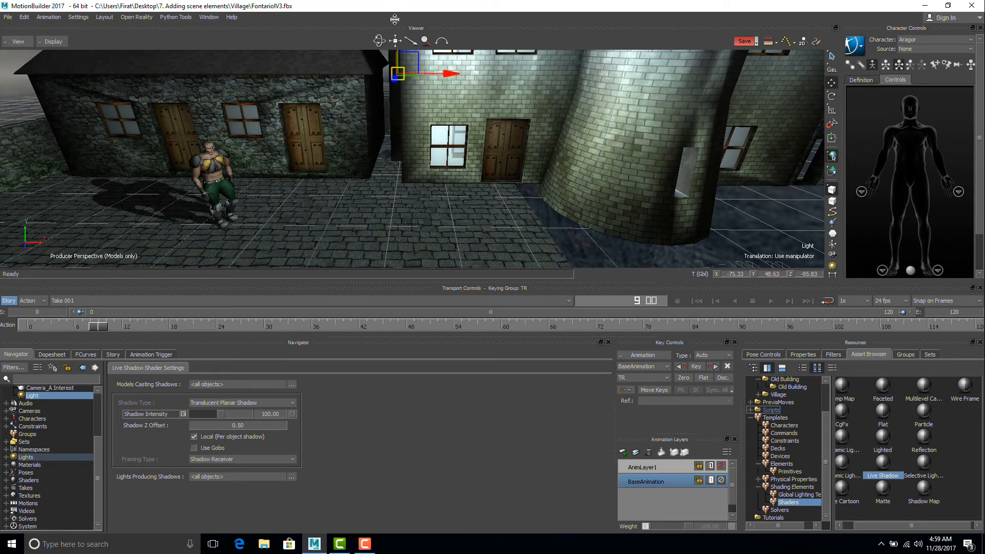
left_click_drag(411, 74, 389, 84)
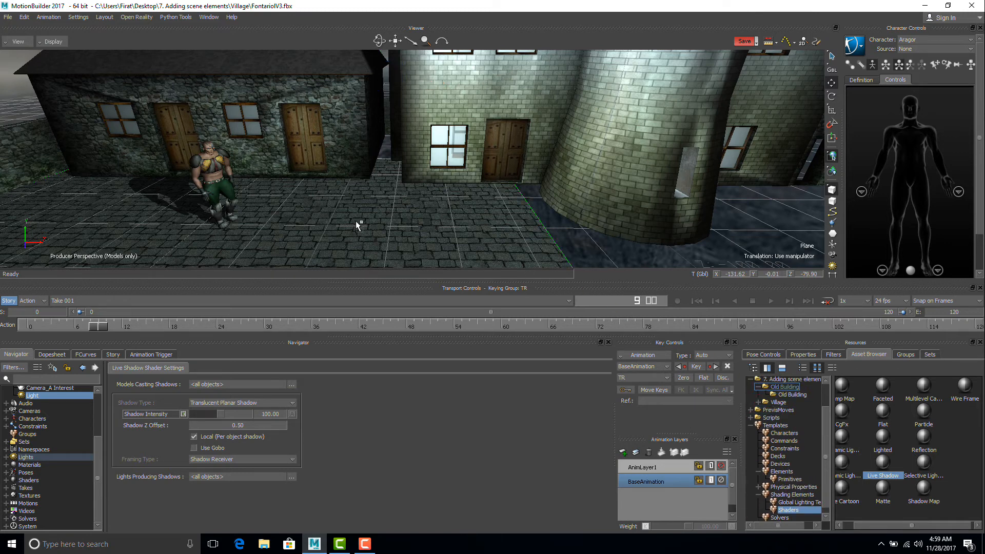
Append the Live Shadow shader to the stone house behind the character.
left_click(283, 132)
left_click_drag(269, 122, 186, 123)
left_click(211, 135)
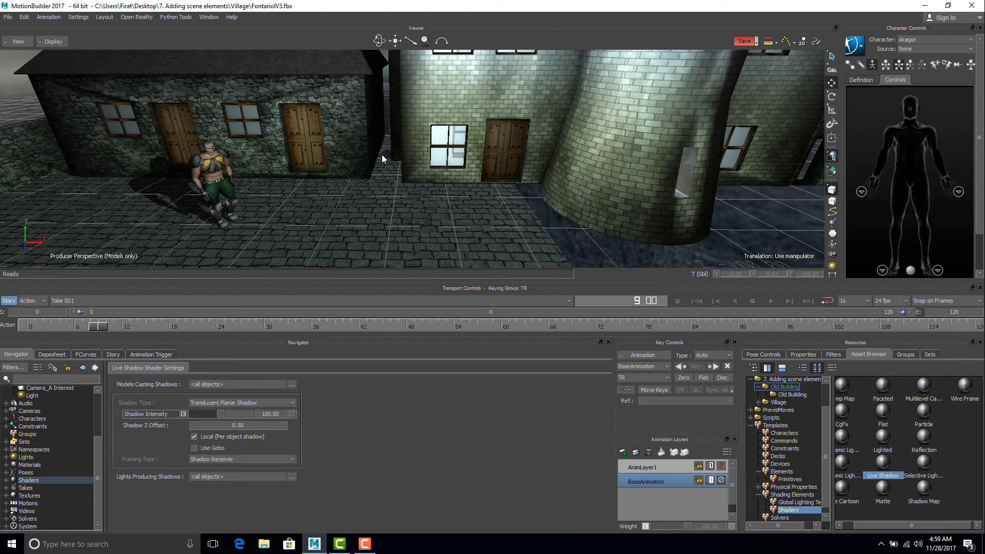
Move the light to about X -75.74, Y 55.62, Z -86.25 and switch the view to Camera_A.
left_click(34, 395)
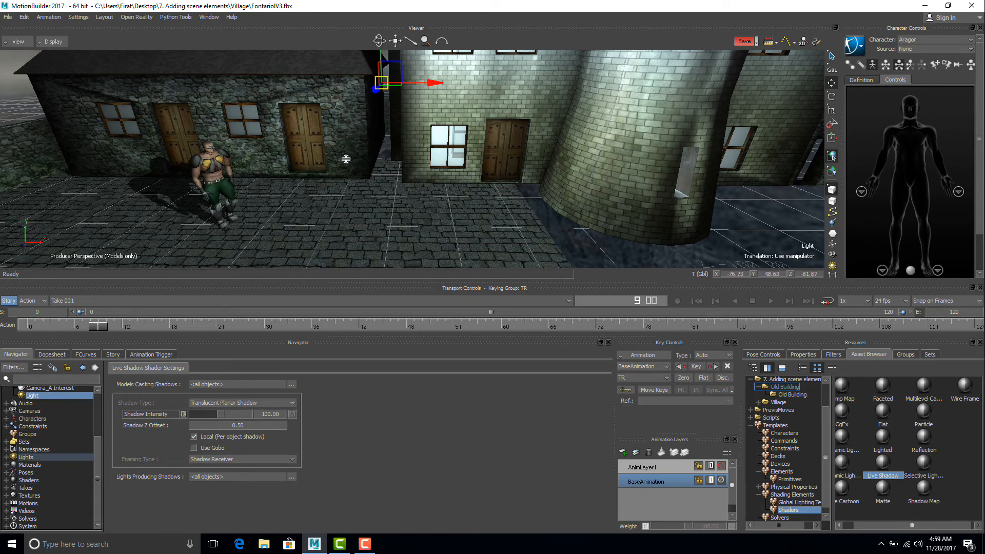
left_click_drag(395, 83, 395, 4)
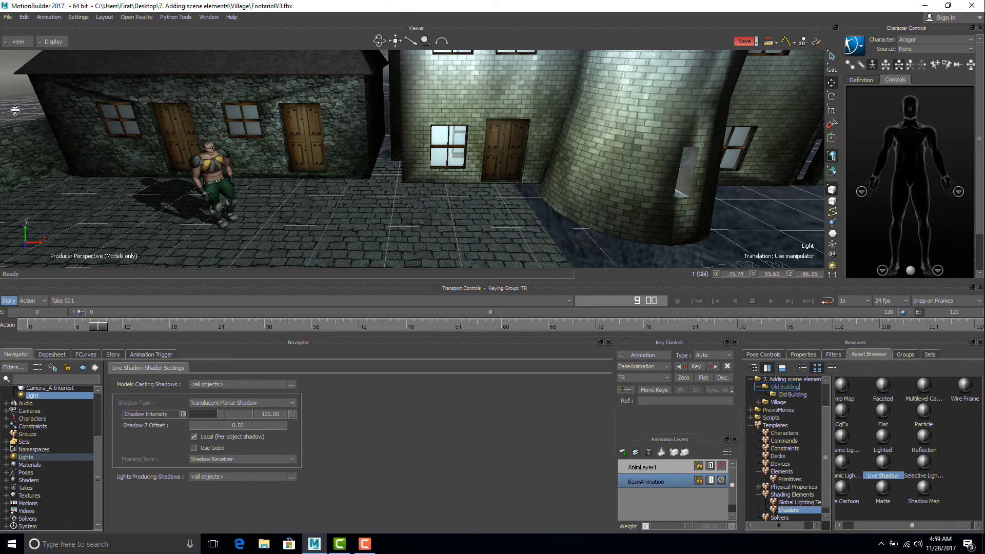
left_click(17, 41)
mouse_move(41, 81)
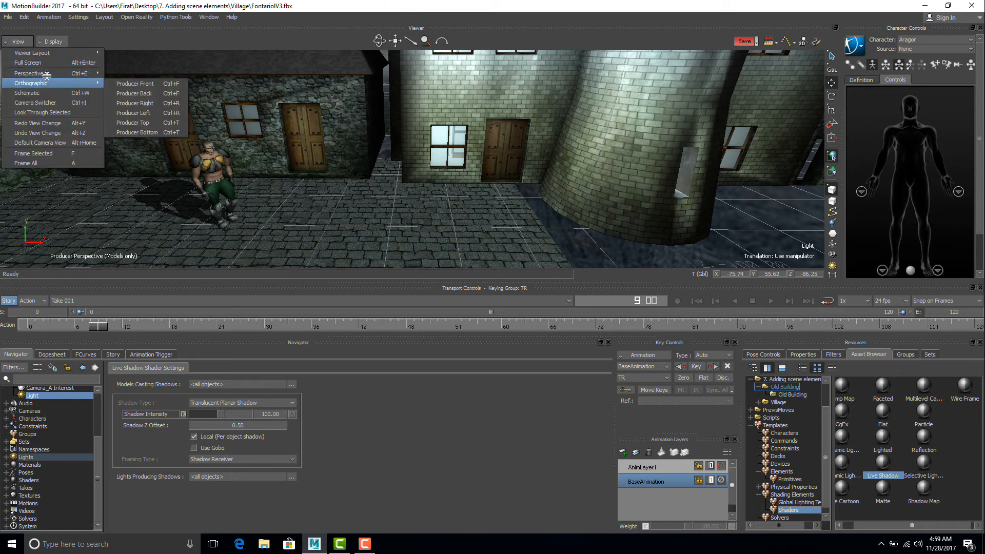
left_click(123, 84)
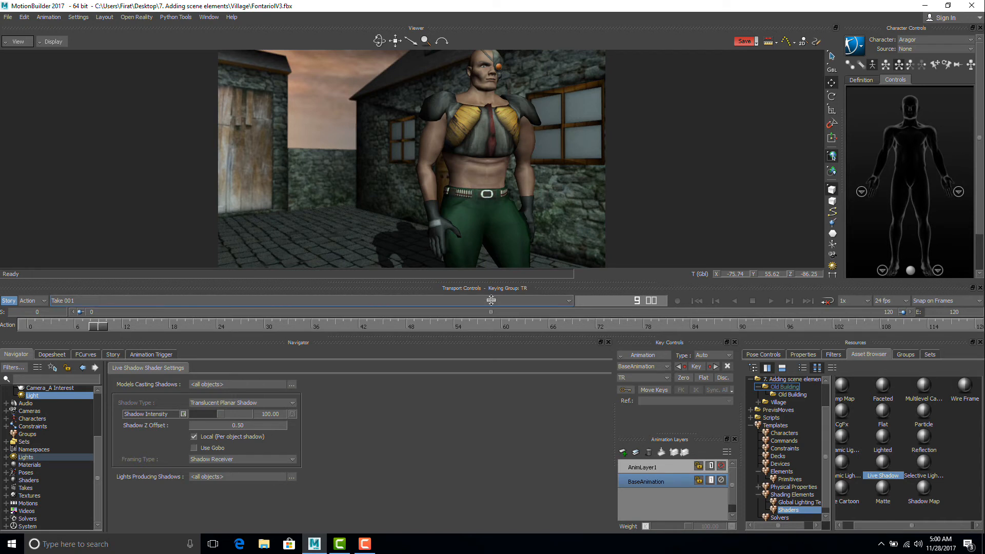
Open the render settings and set the output format to MOV.
left_click(8, 18)
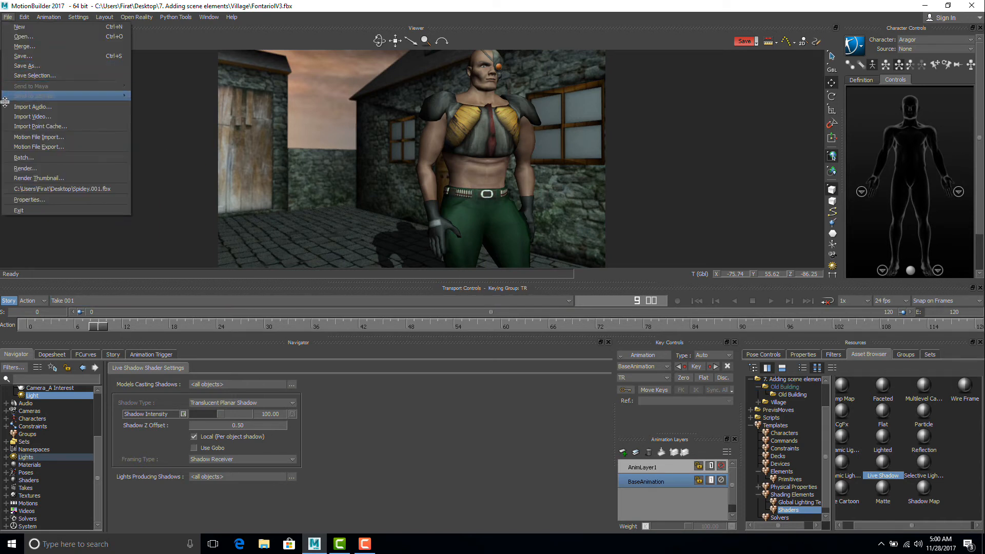
left_click(8, 168)
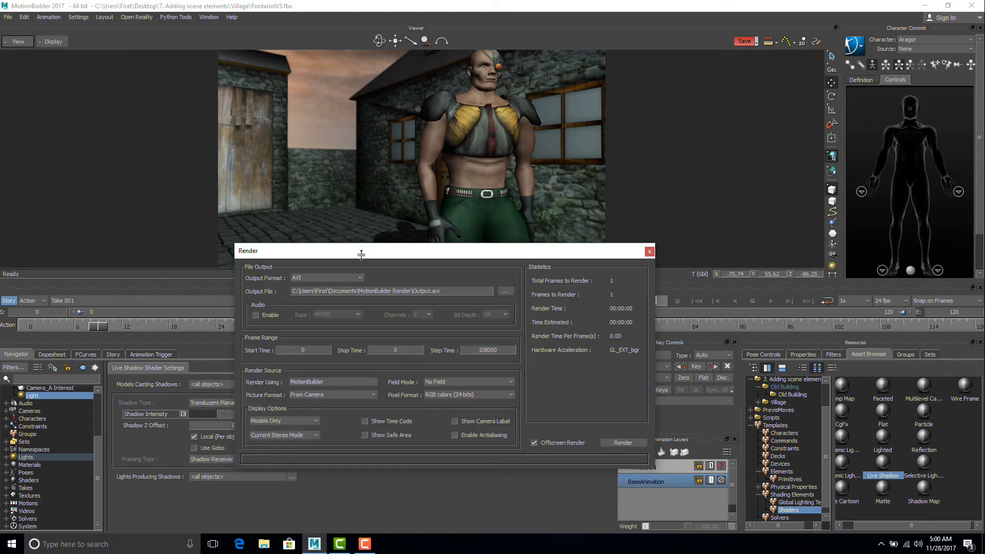
left_click_drag(362, 254, 379, 178)
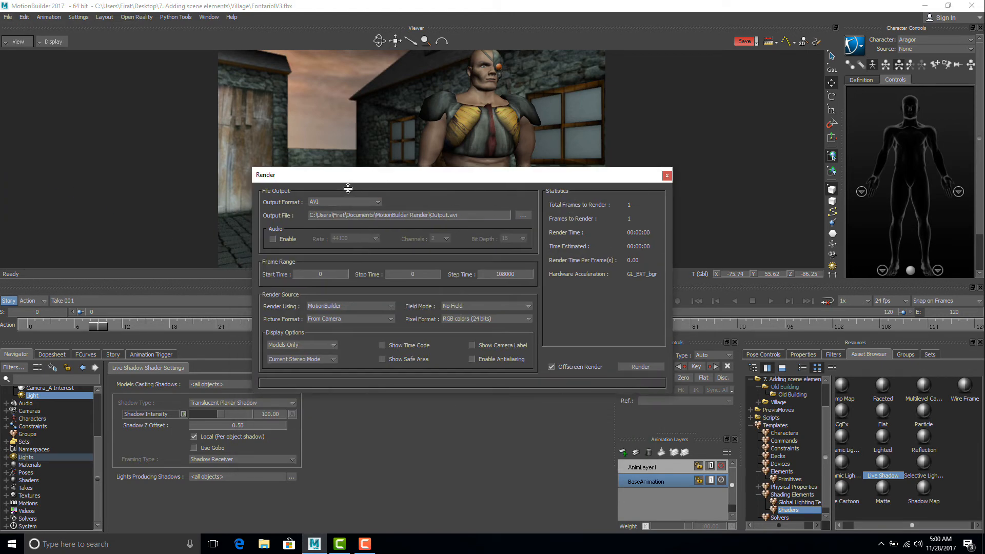
left_click(314, 203)
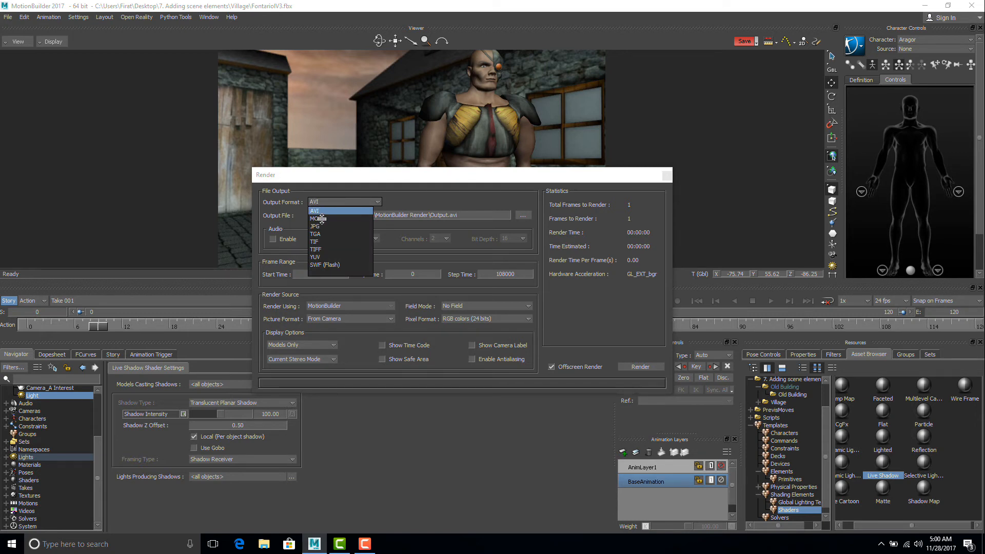
left_click(321, 219)
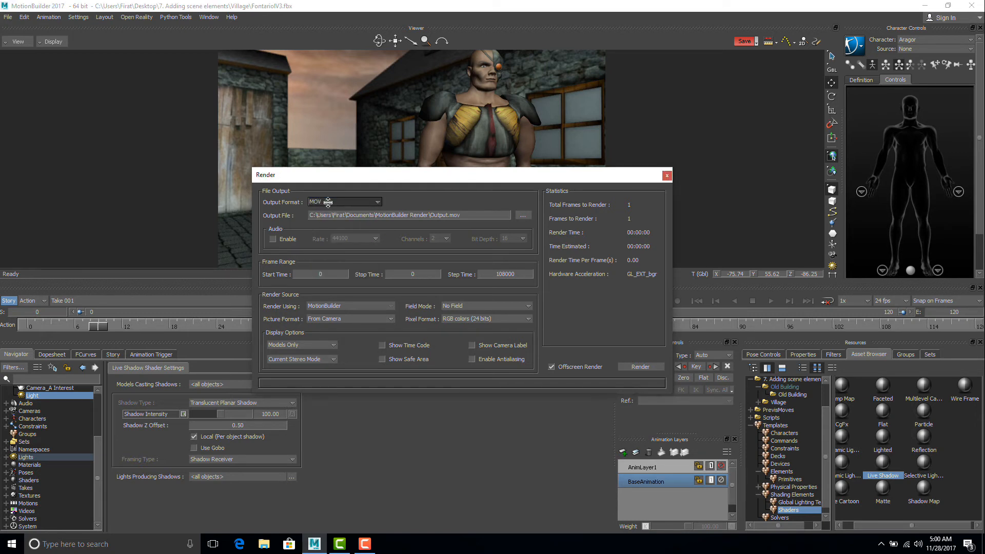
left_click(324, 203)
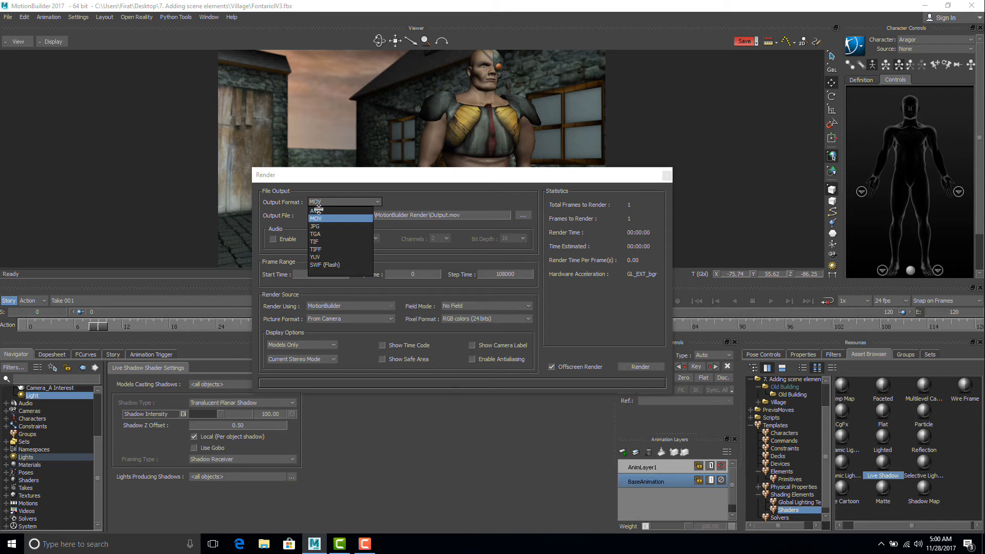
left_click(319, 218)
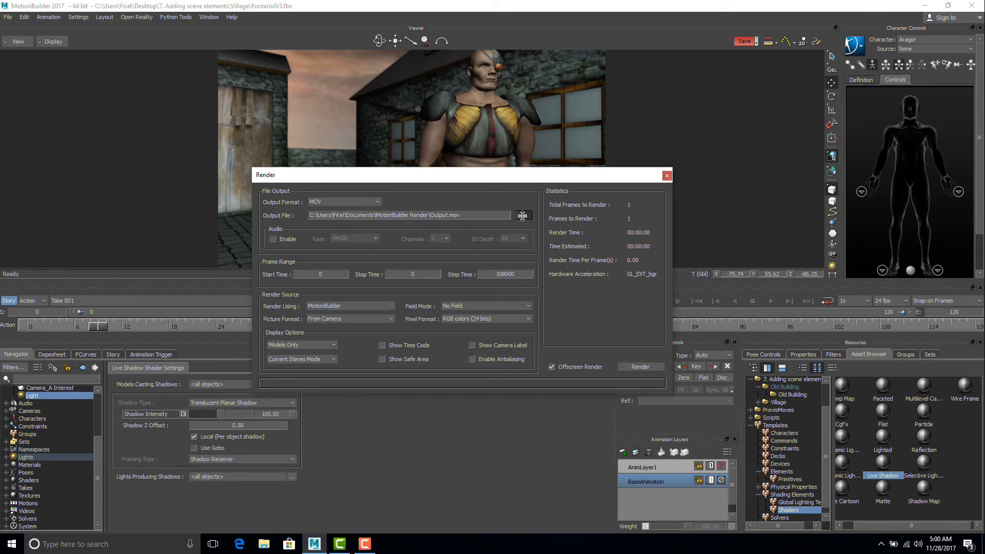
Set the render output file to Scene1 on the Desktop.
left_click(525, 216)
left_click(362, 241)
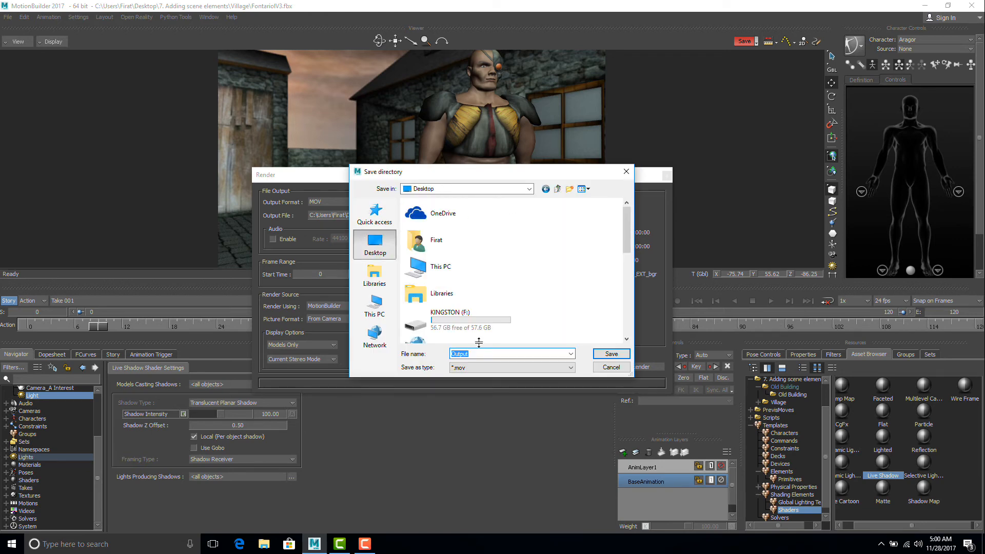
type("Scene1")
left_click(598, 351)
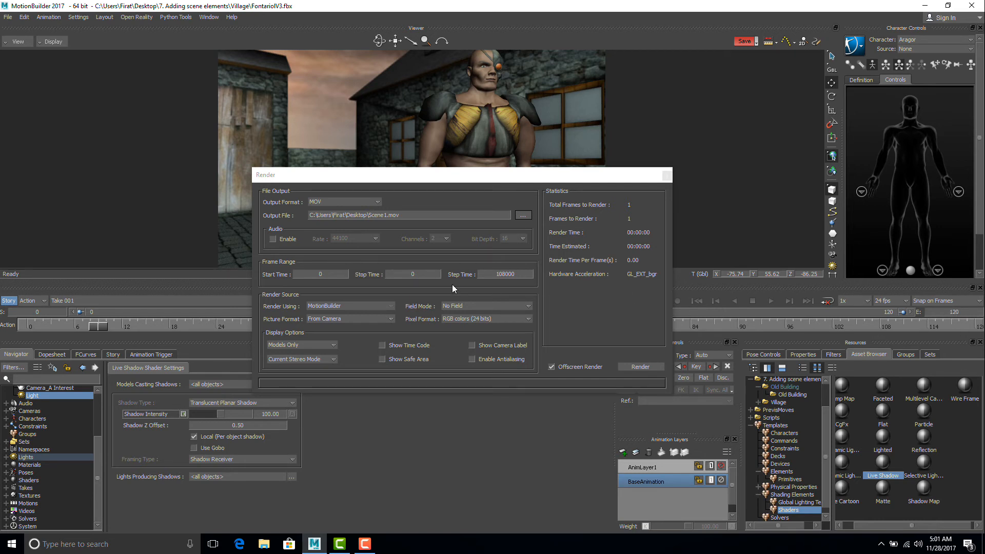
Set the render's stop time to 120 and step time to 1, and try to render the MOV.
left_click(433, 273)
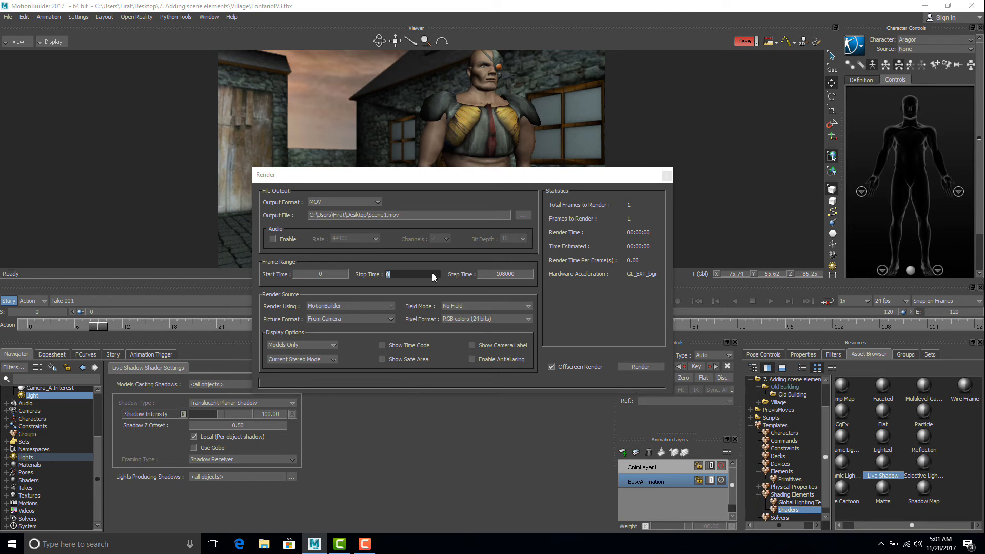
type("12")
key("Tab")
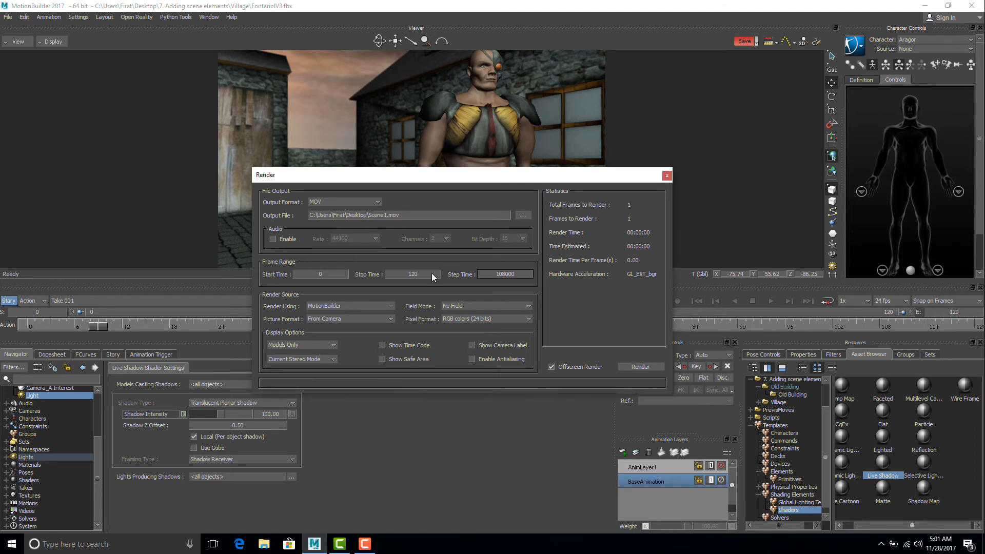
left_click(496, 273)
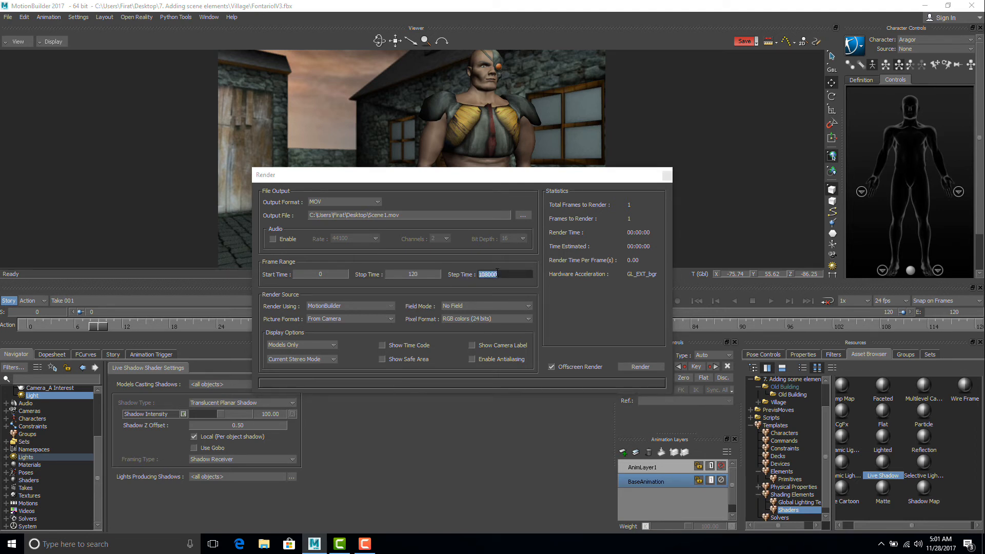
type("0")
key("Tab")
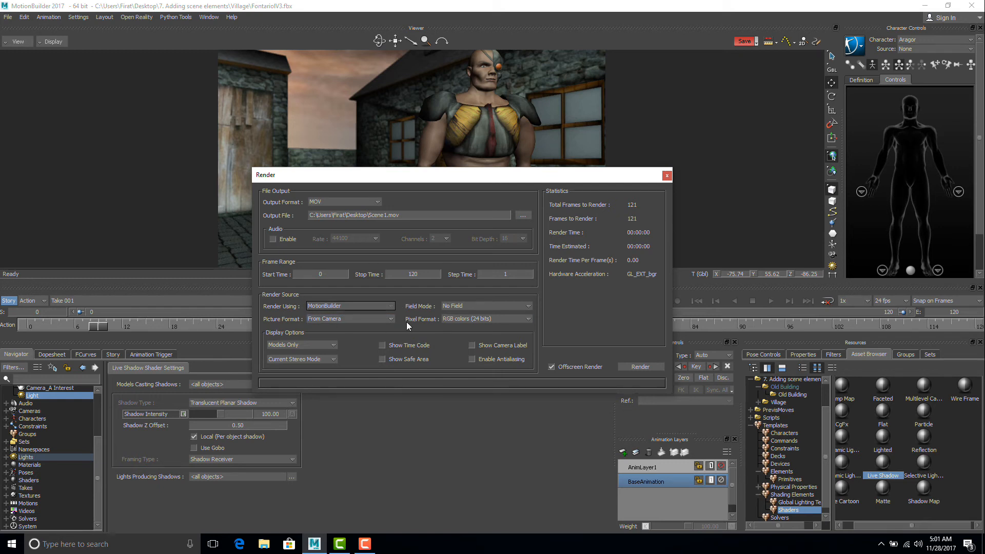
left_click(627, 367)
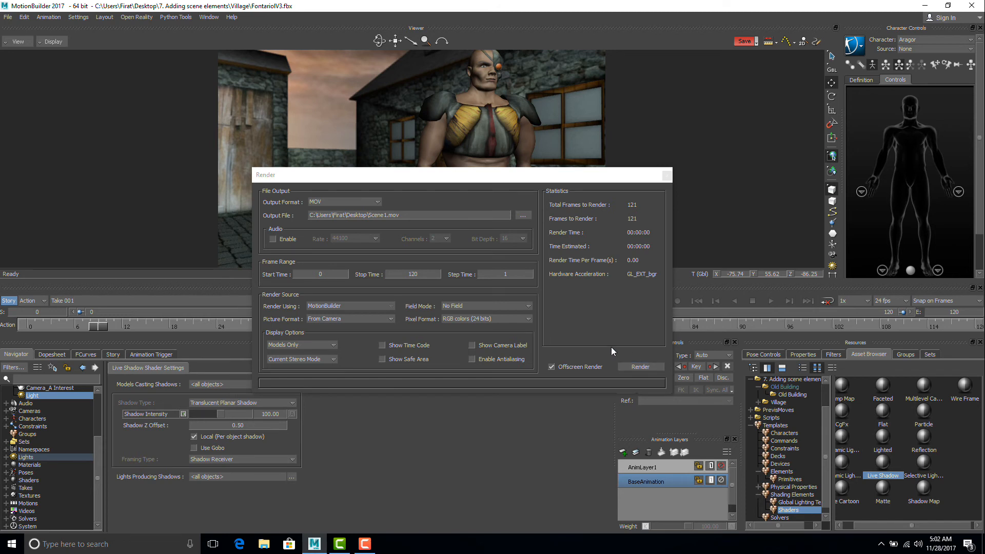
Switch the render output to JPG and save the numbered Scene1 image sequence in a new Desktop folder named Scene1.
left_click(326, 202)
left_click(326, 227)
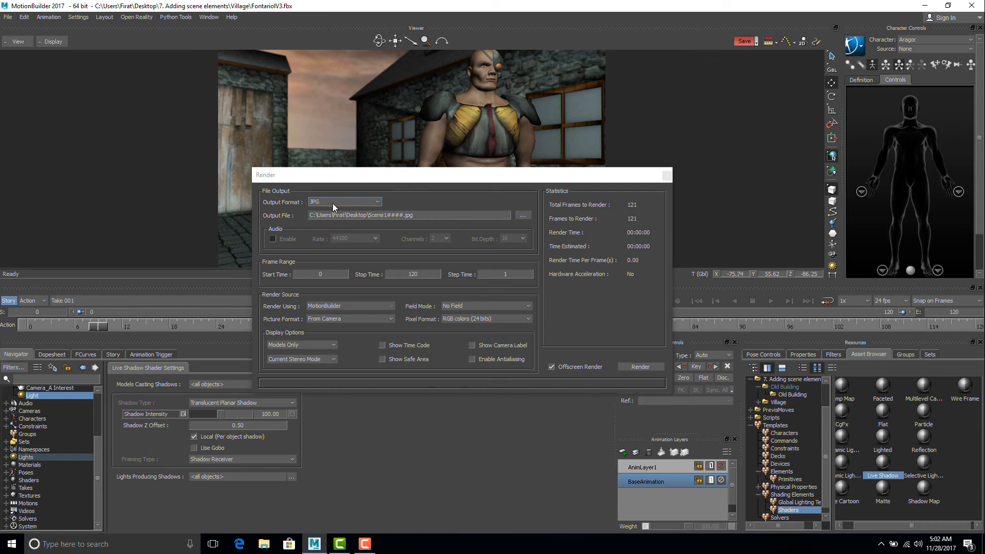
left_click(526, 216)
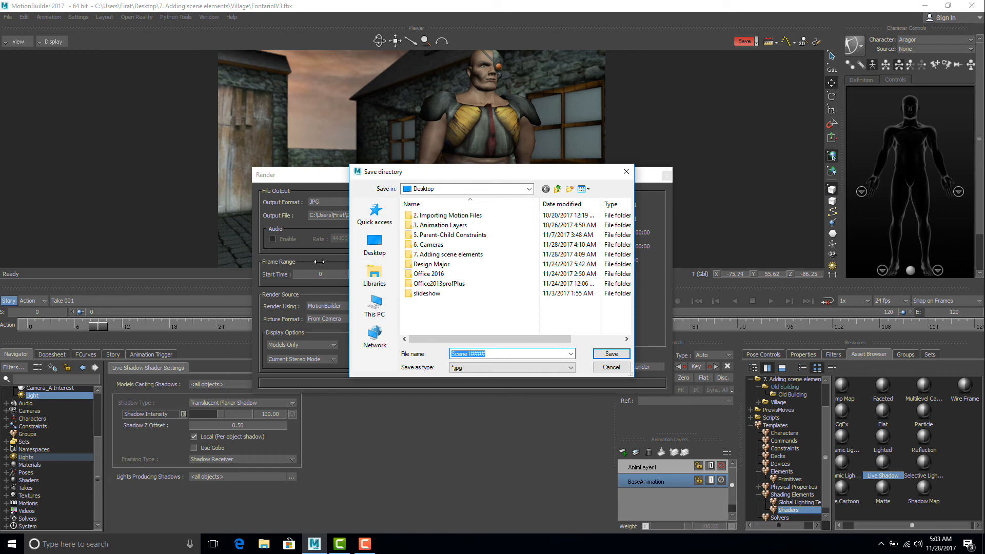
left_click(374, 244)
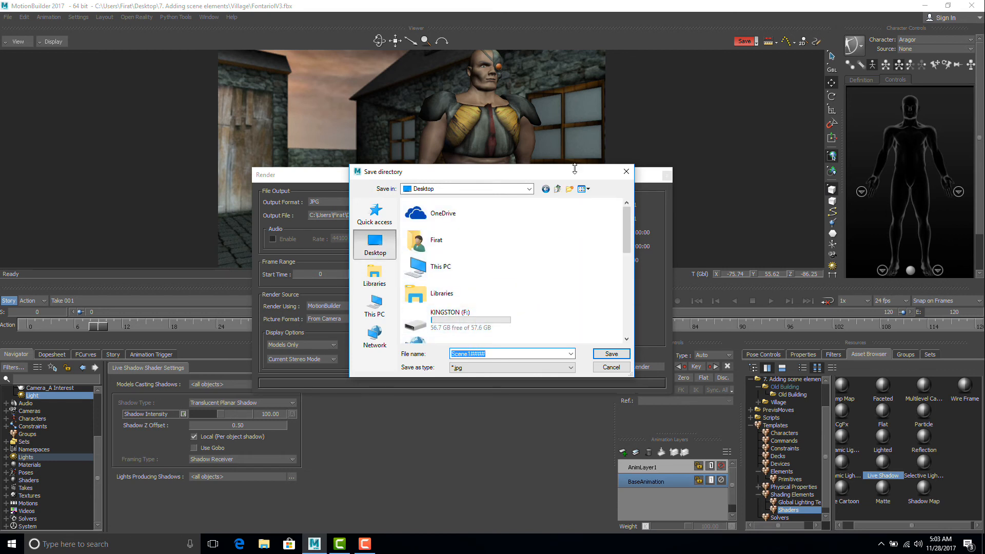
left_click(570, 189)
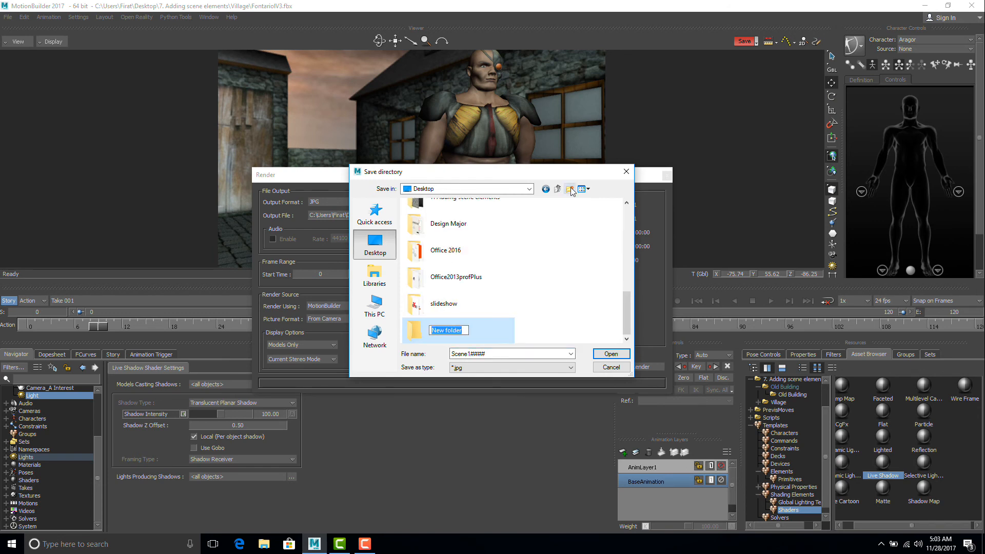
type("Scene1")
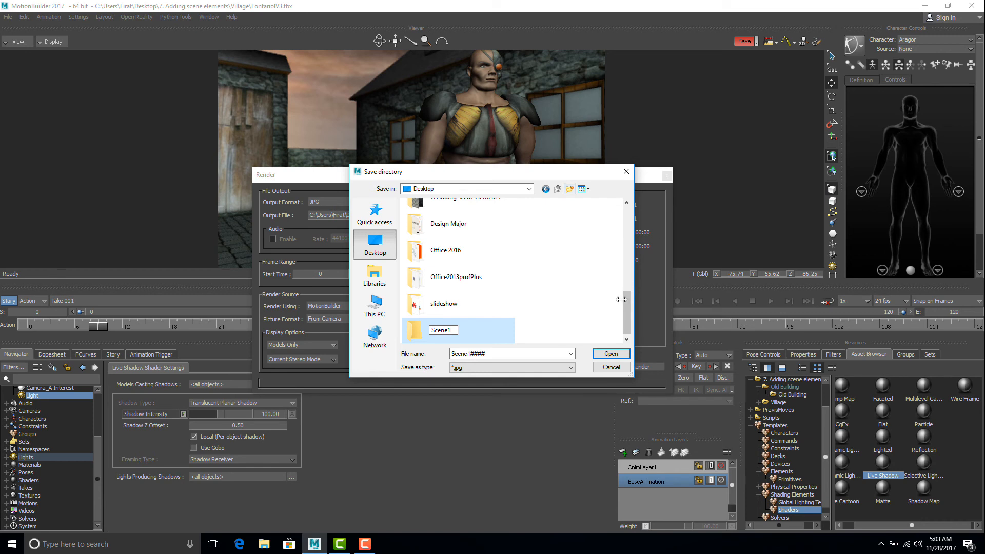
left_click(611, 353)
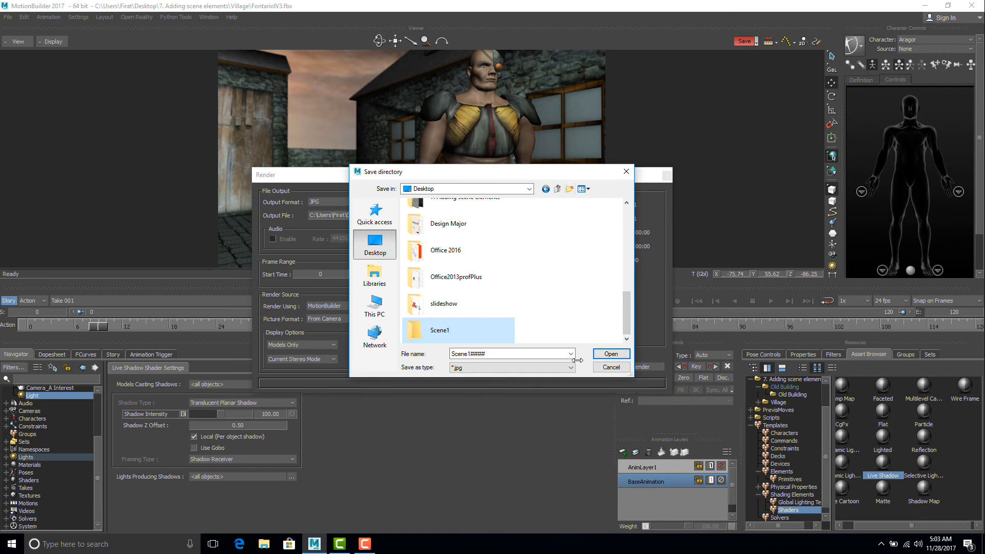
left_click(611, 354)
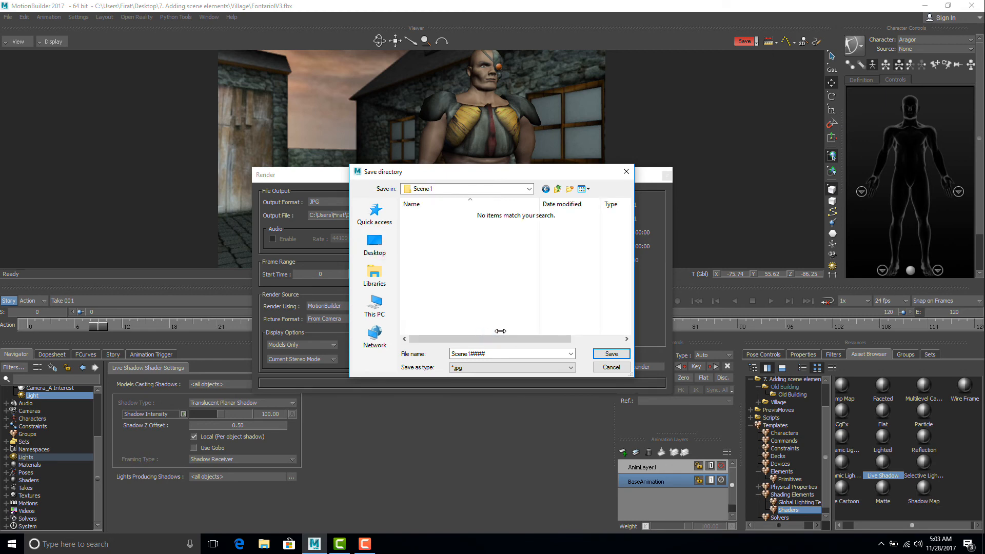
left_click(610, 351)
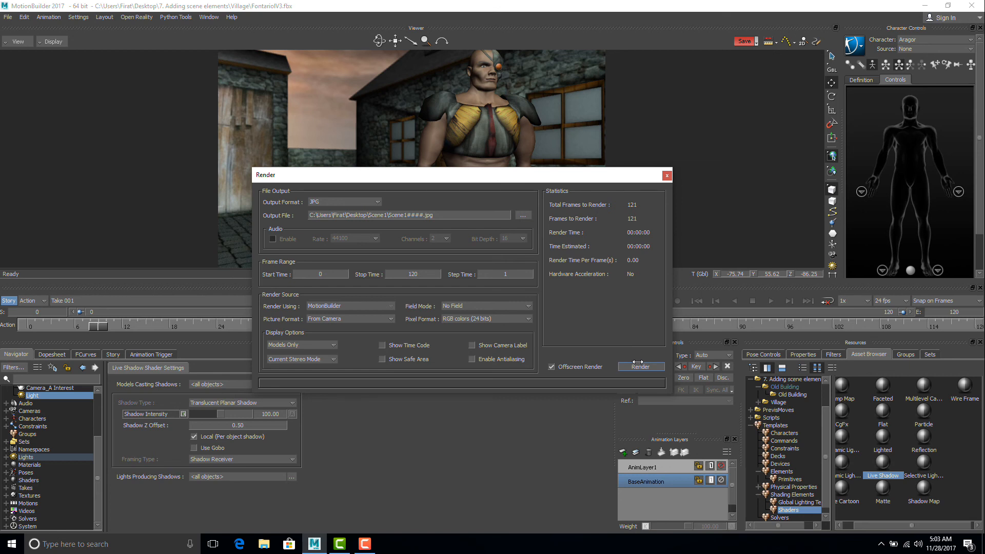
Render the JPG sequence at High image quality and close the render settings.
left_click(639, 364)
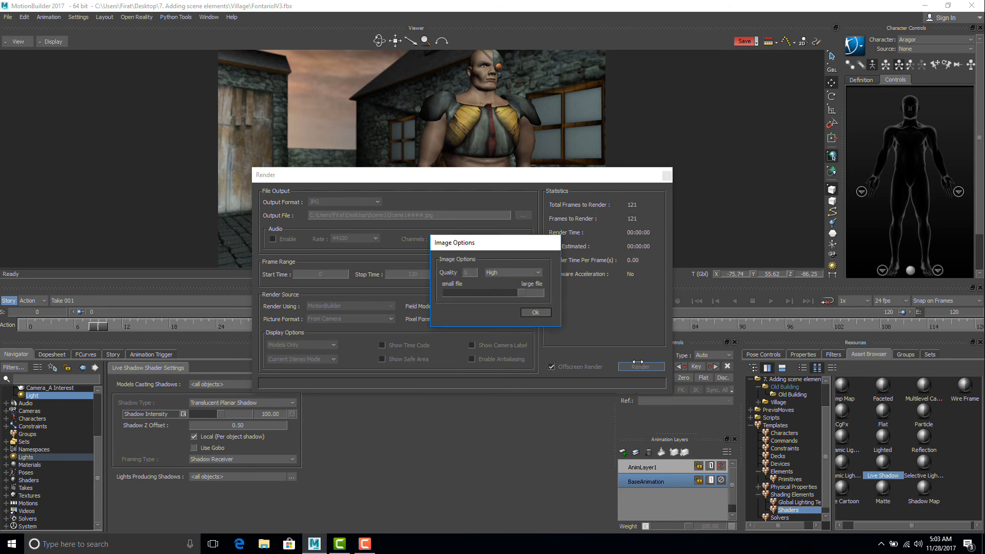
left_click(493, 271)
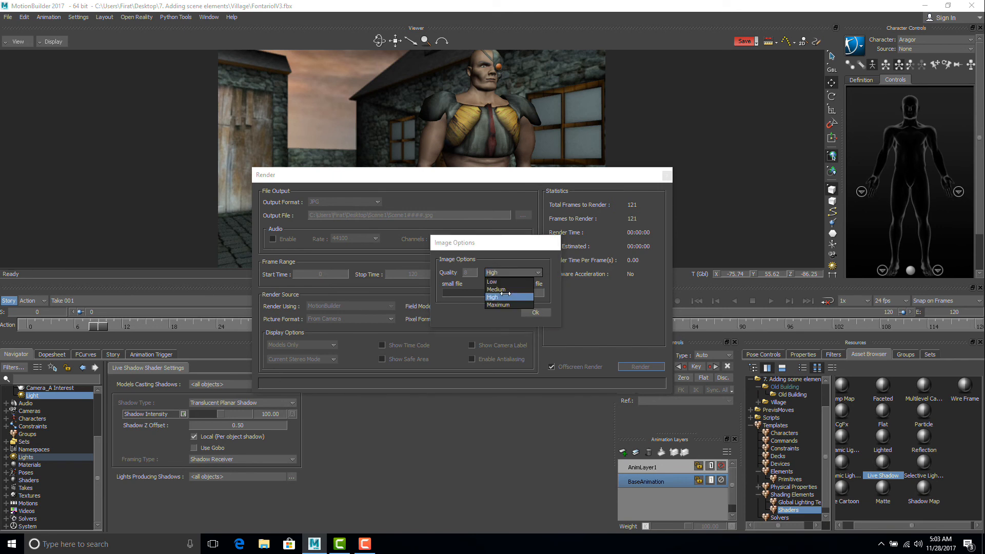
left_click(548, 276)
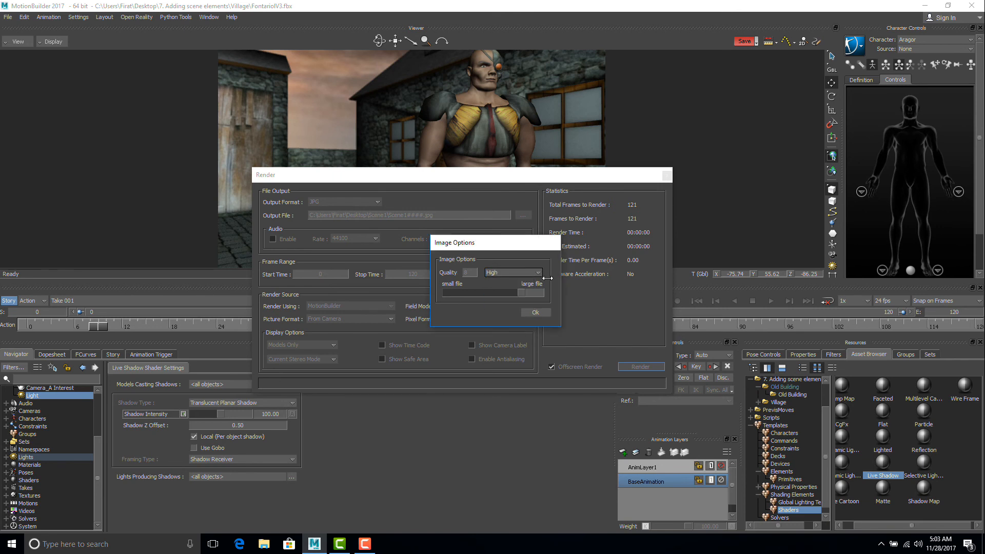
left_click(535, 312)
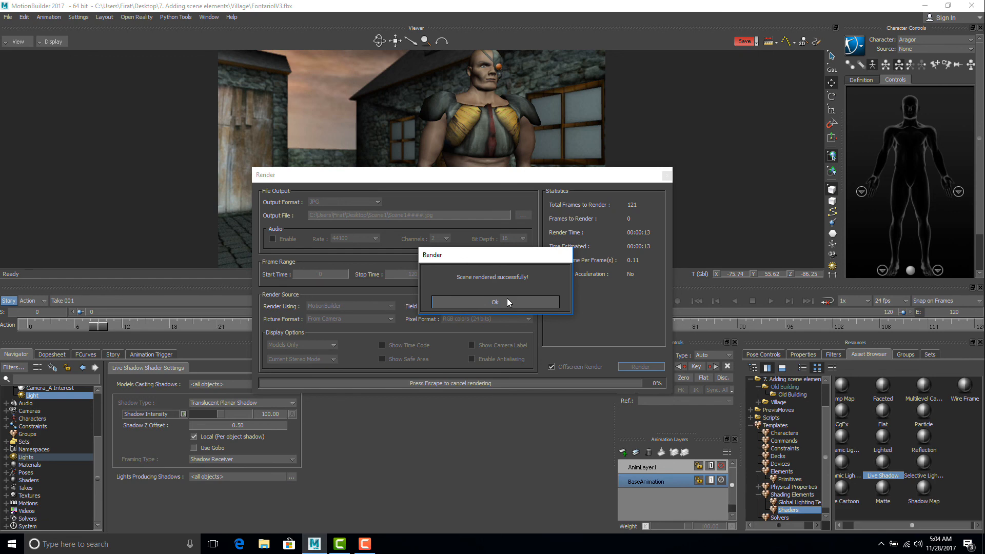
left_click(507, 300)
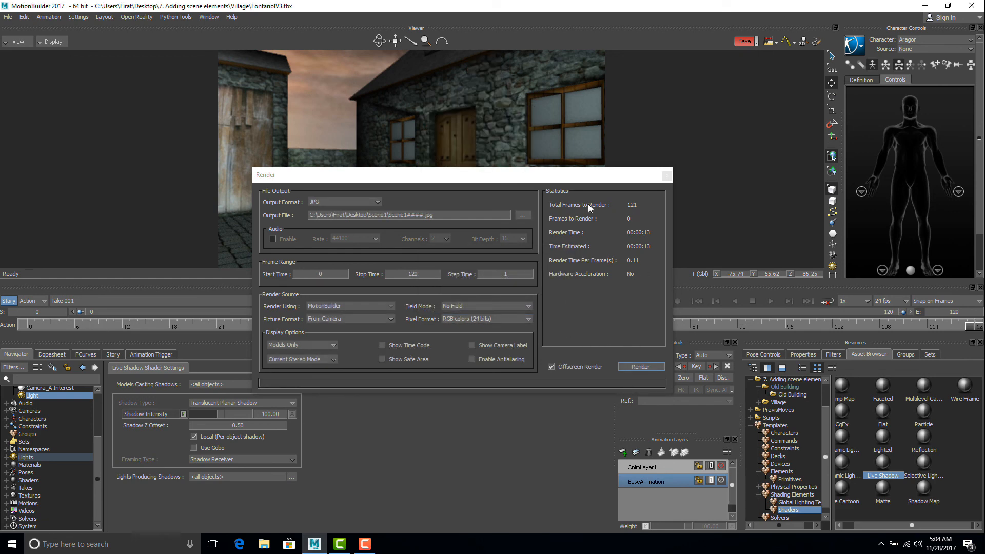
left_click(667, 175)
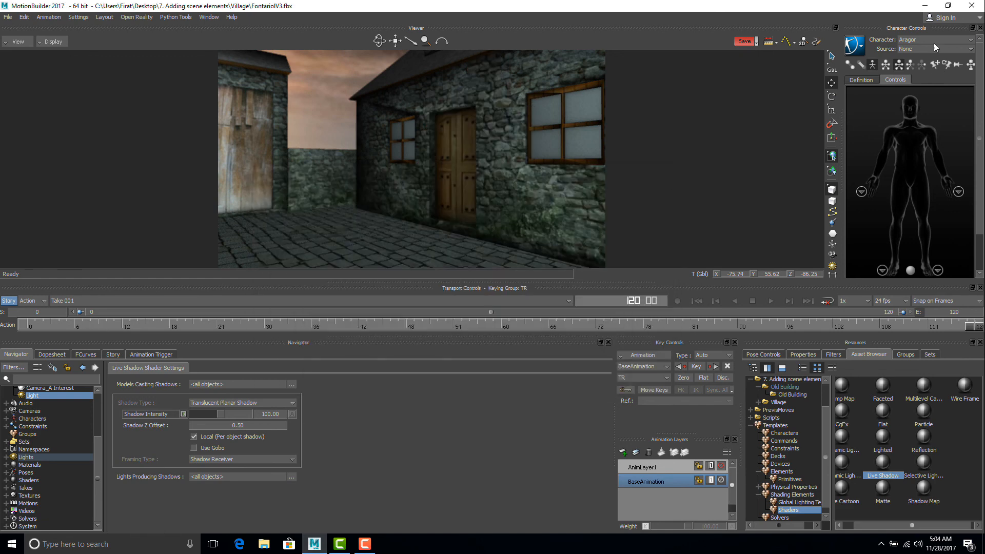
Switch to the desktop and open the Scene1 folder in File Explorer to examine the rendered JPG frames.
left_click(923, 5)
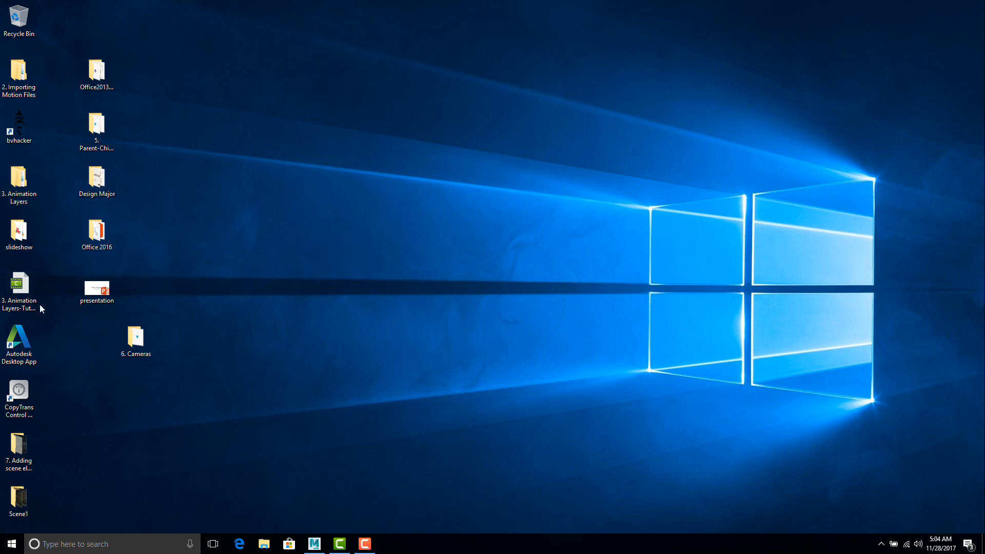
double_click(23, 506)
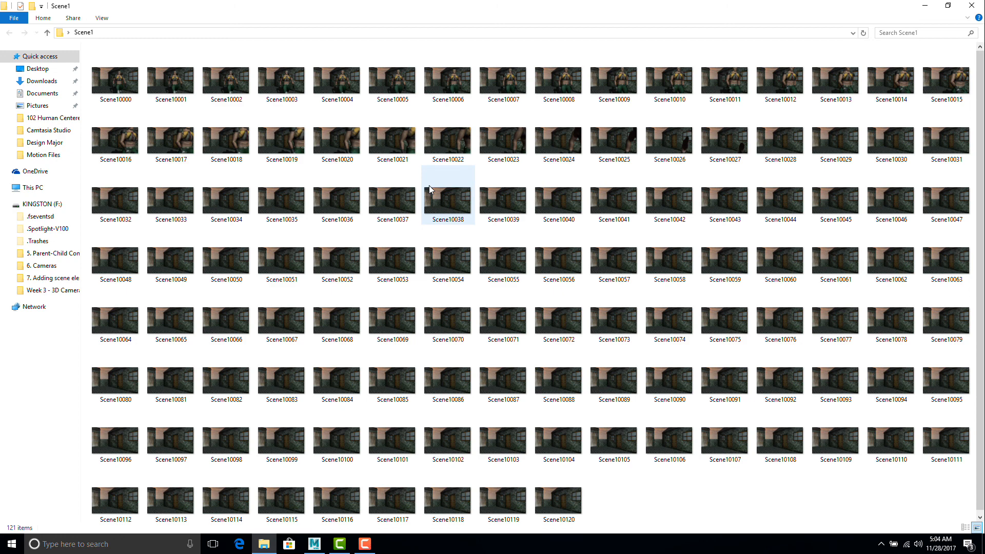
left_click(970, 5)
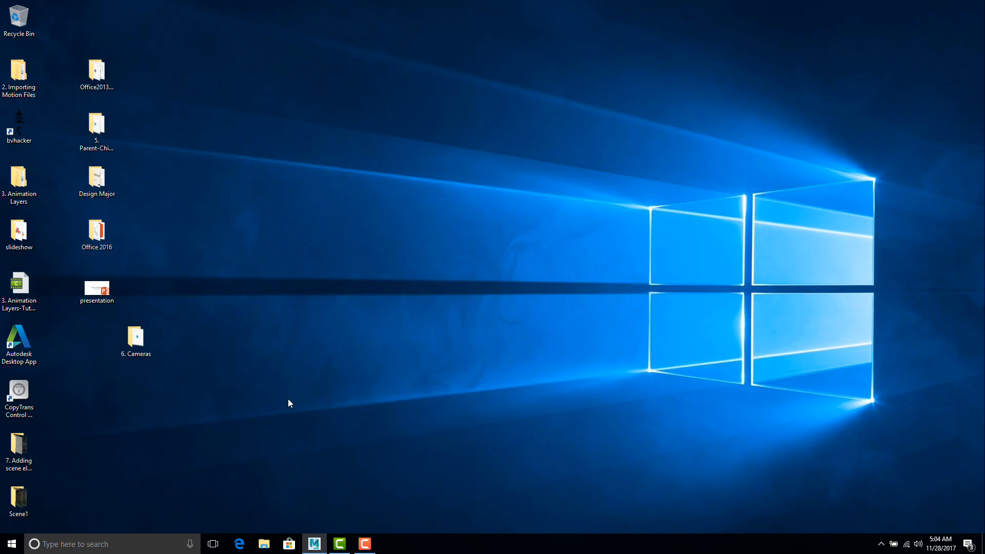
left_click(314, 543)
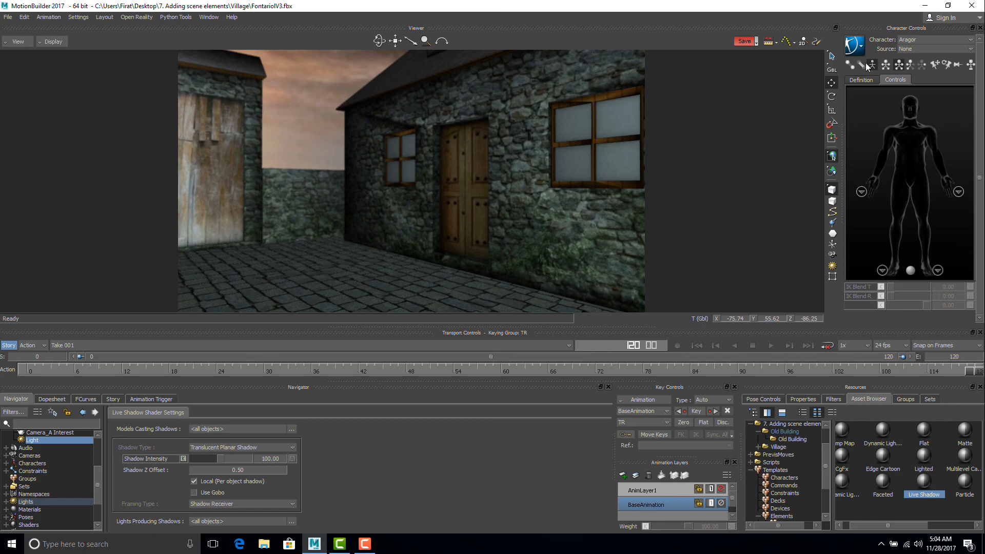
left_click(921, 6)
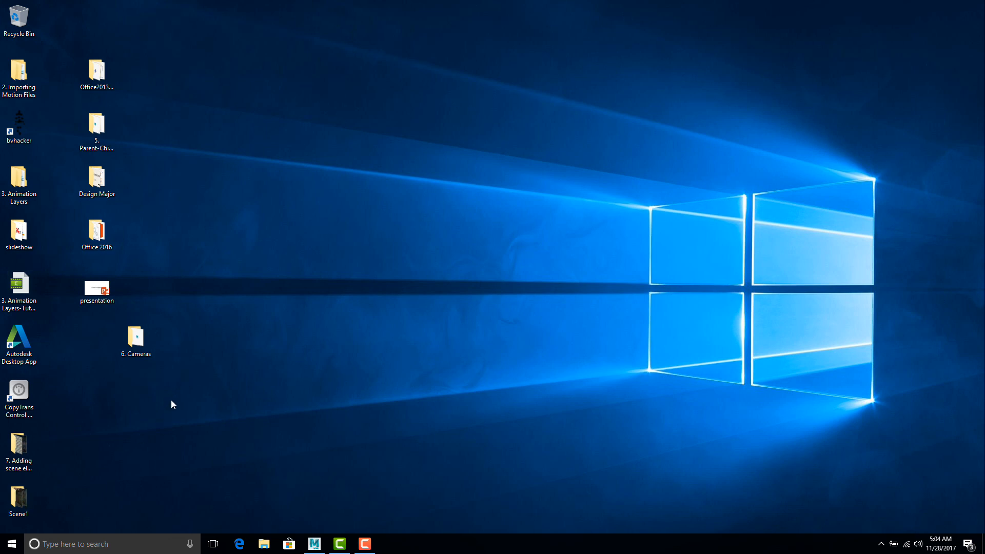
double_click(19, 498)
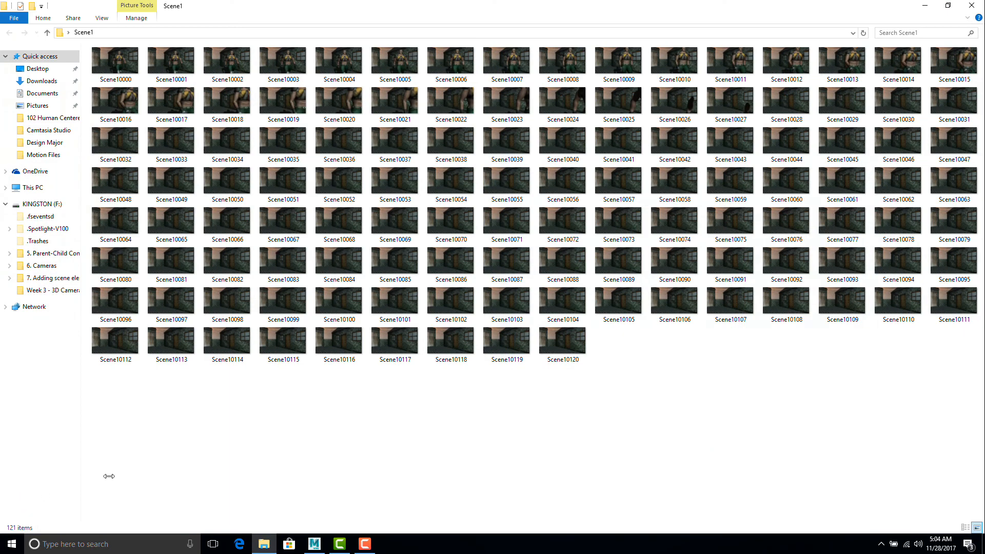